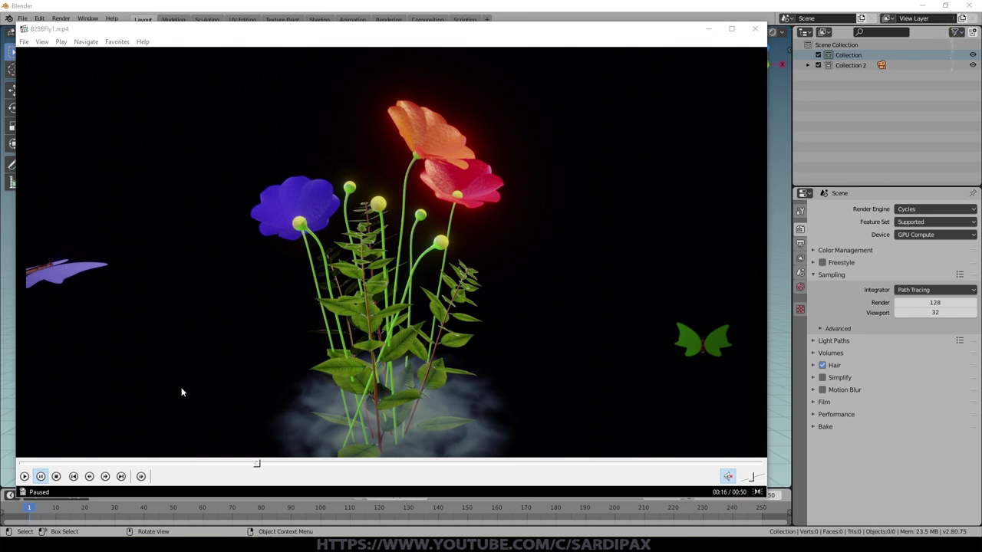
Step: Play the finished butterfly animation video
click(26, 476)
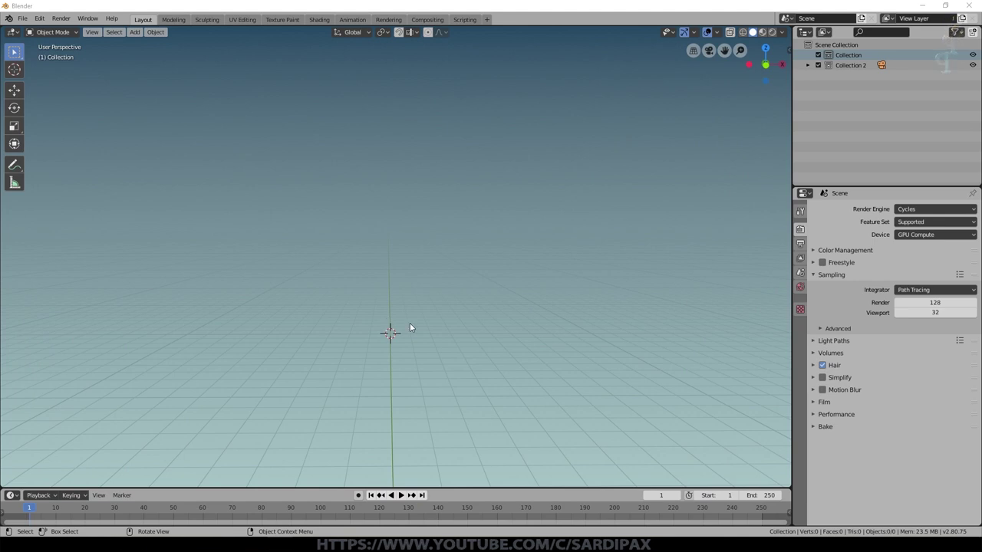
Step: Add a mesh plane in top view and split it with one centred vertical loop cut
key(KP_7)
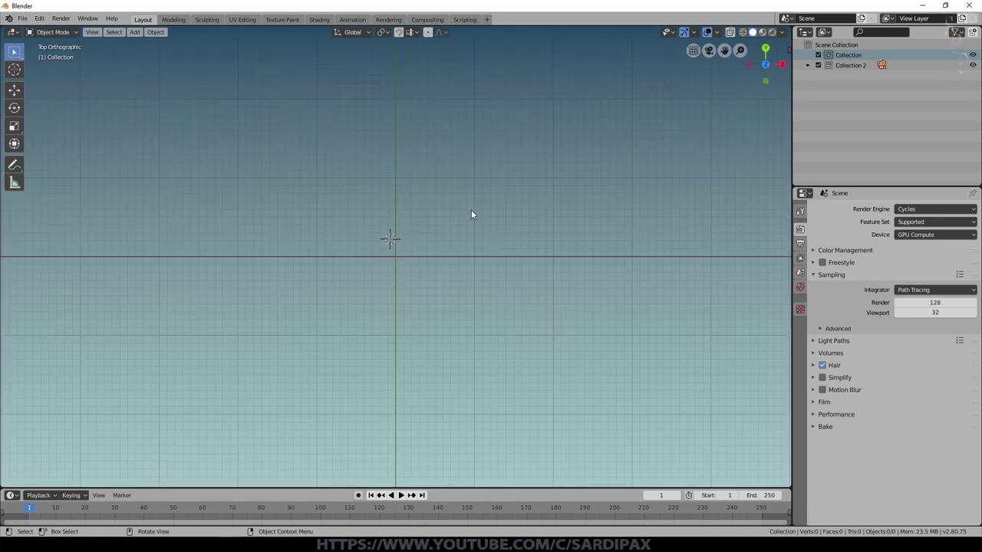
key(shift+a)
mouse_move(446, 225)
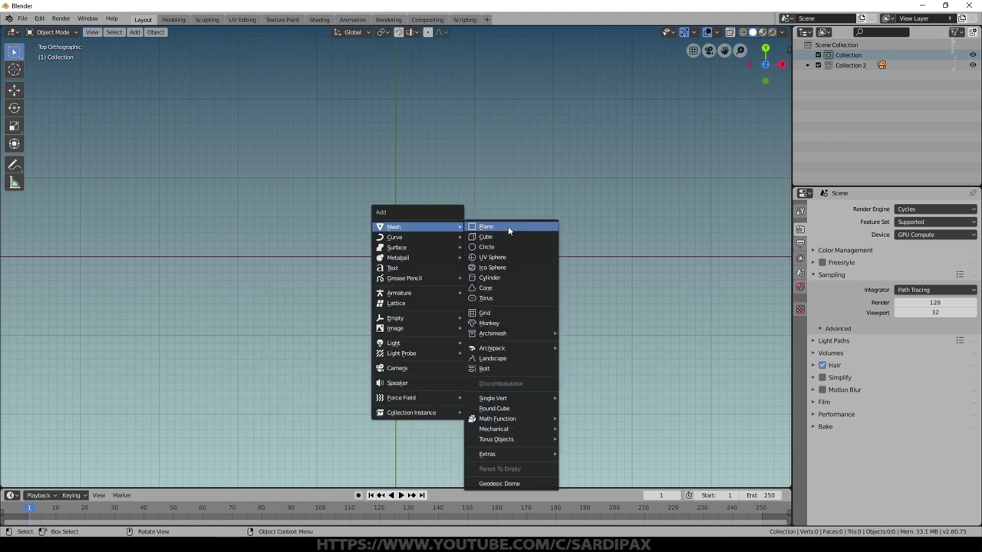
click(508, 227)
key(Tab)
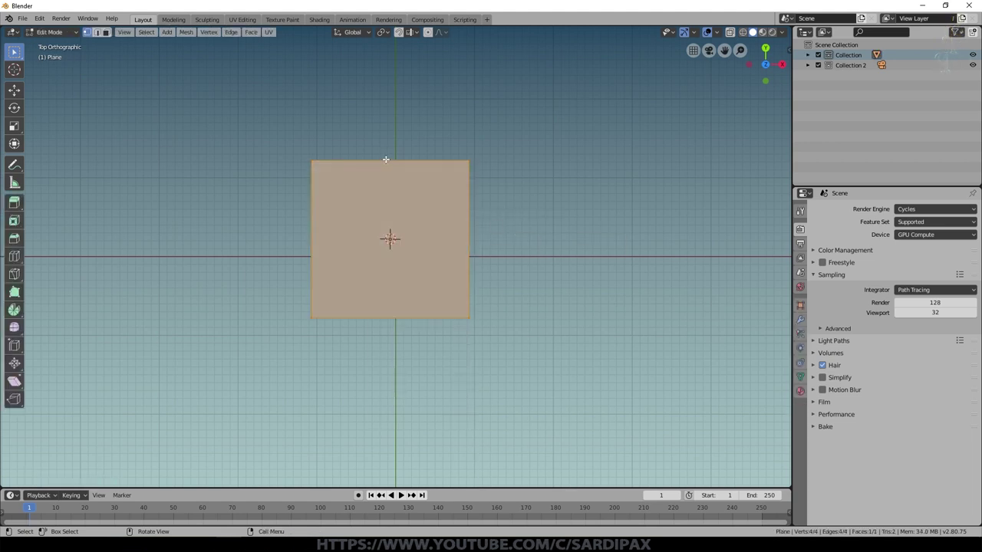
key(ctrl+r)
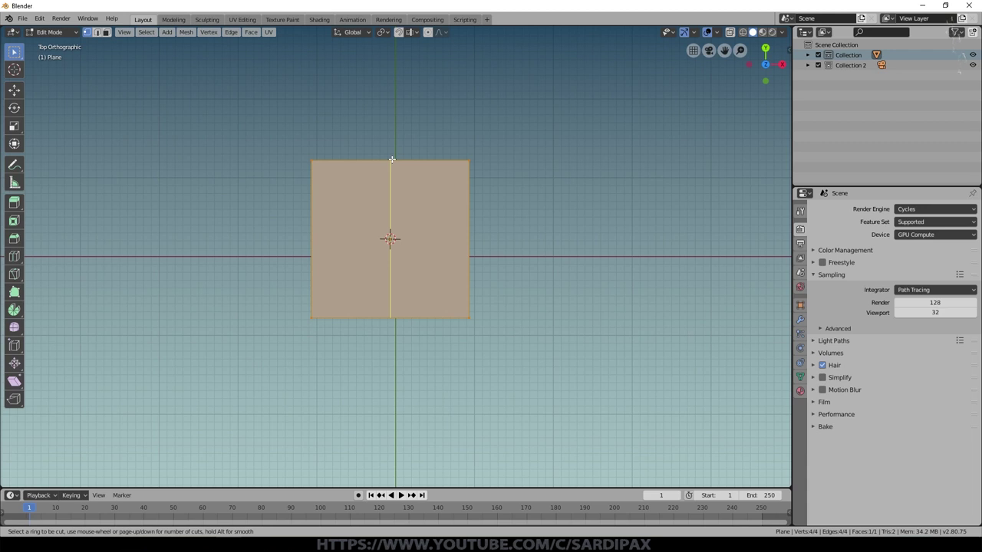
click(391, 159)
right_click(391, 159)
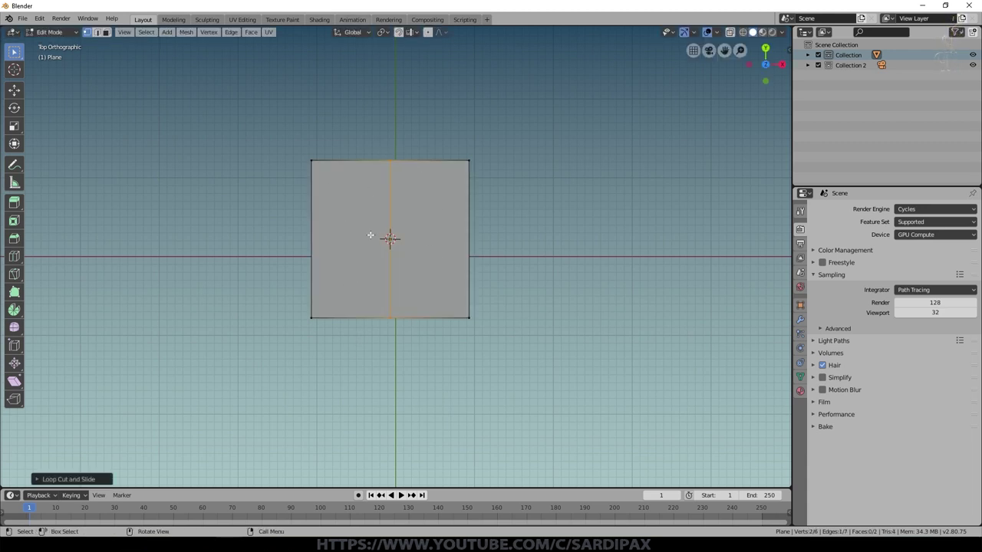
Step: Delete the two left corner vertices so only the right half of the plane remains
click(313, 160)
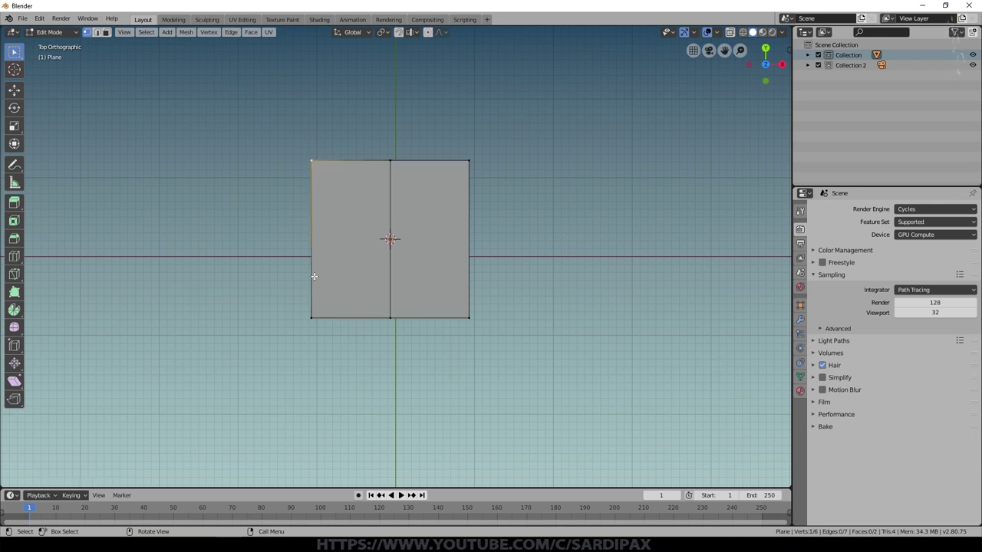
shift+click(314, 316)
key(x)
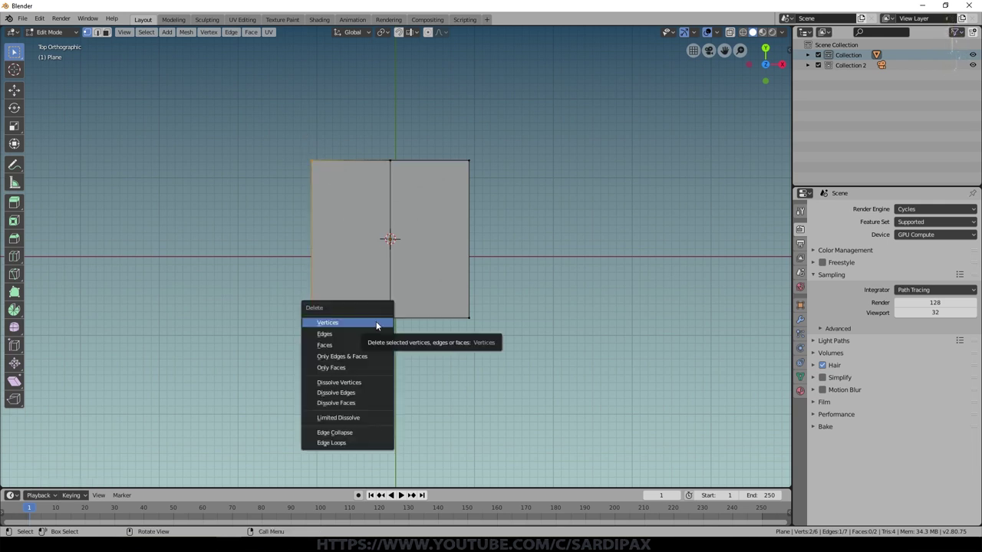
click(377, 323)
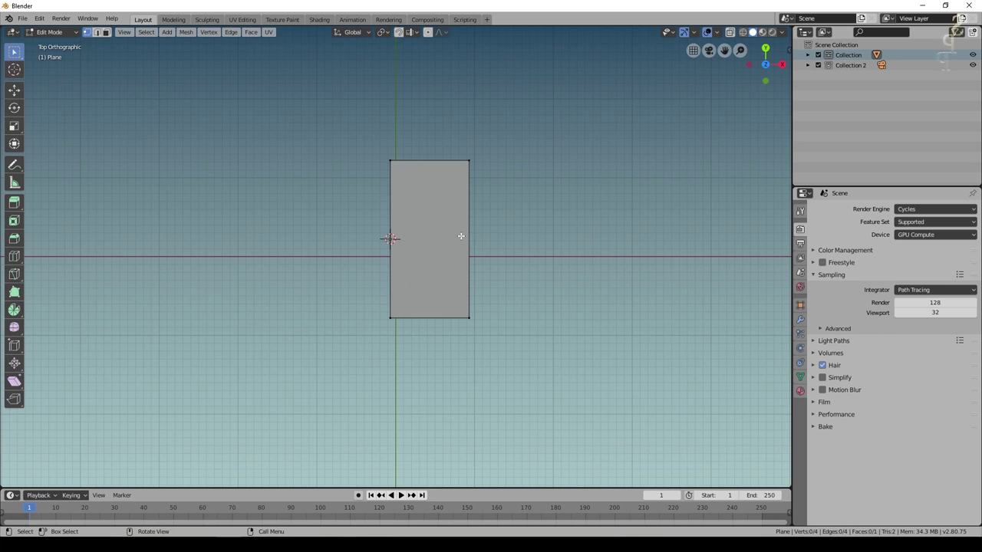
Step: Divide the half plane with three evenly spaced horizontal loop cuts plus one more between the middle and lower cuts
key(ctrl+r)
scroll(466, 236, down, 2)
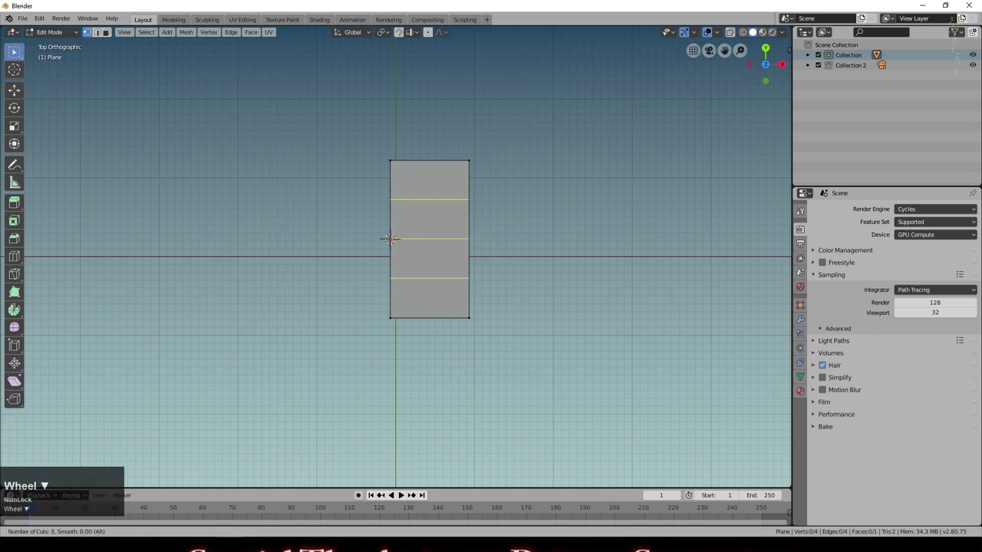
click(466, 236)
click(465, 236)
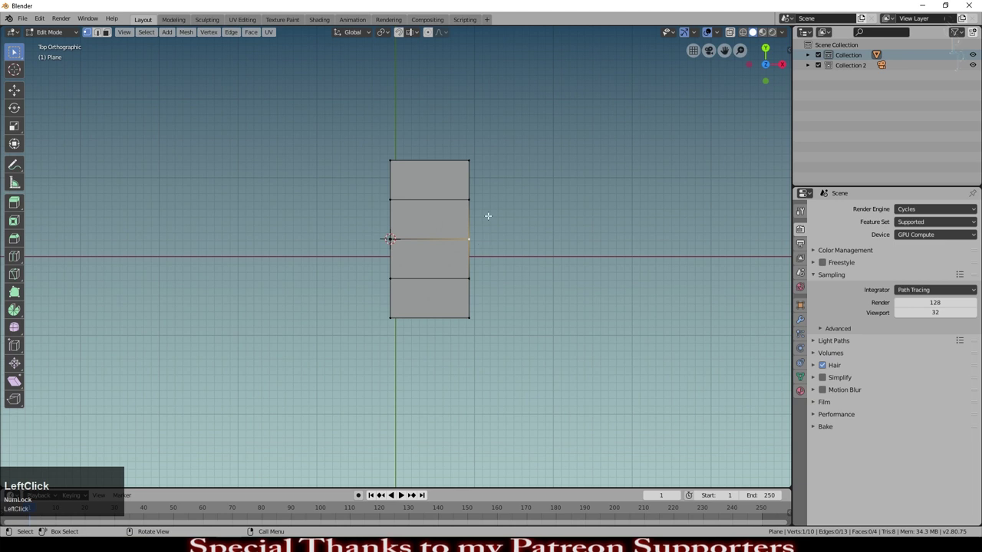
key(ctrl+r)
click(467, 258)
click(467, 259)
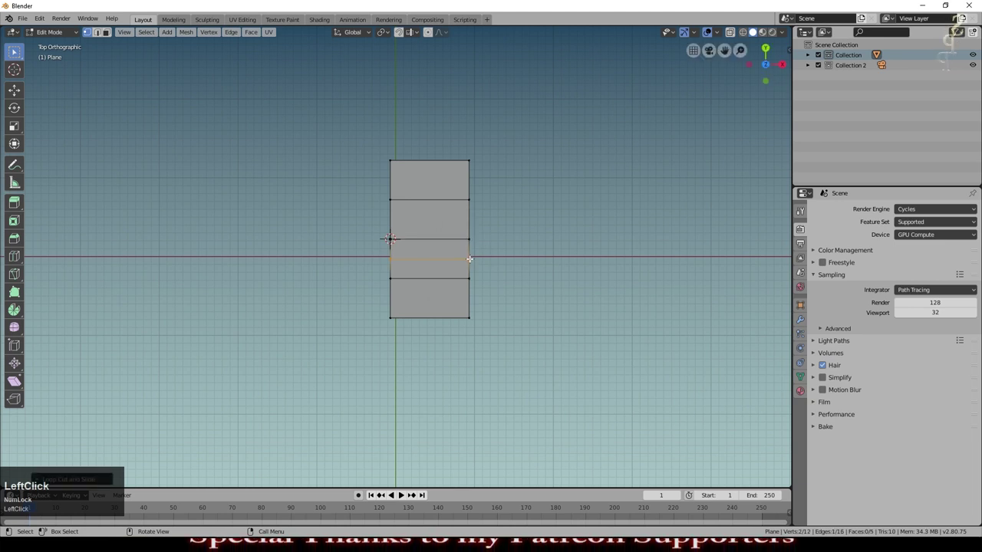
Step: Move the right end vertex of the newest cut inward along X to form a notch
key(g)
key(x)
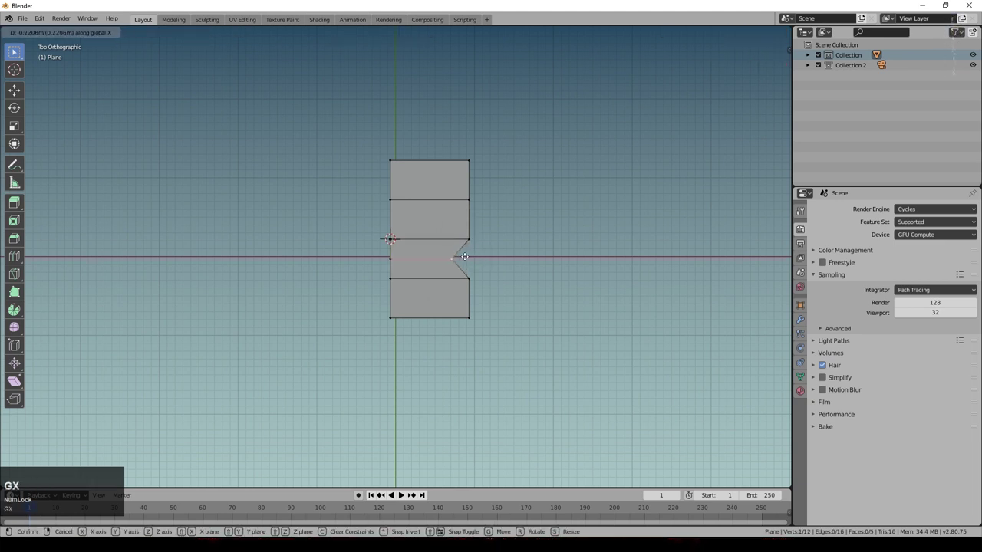
click(442, 259)
Step: Shape the mesh into a butterfly wing outline by repositioning its corner vertices and adding a vertical loop cut
click(478, 316)
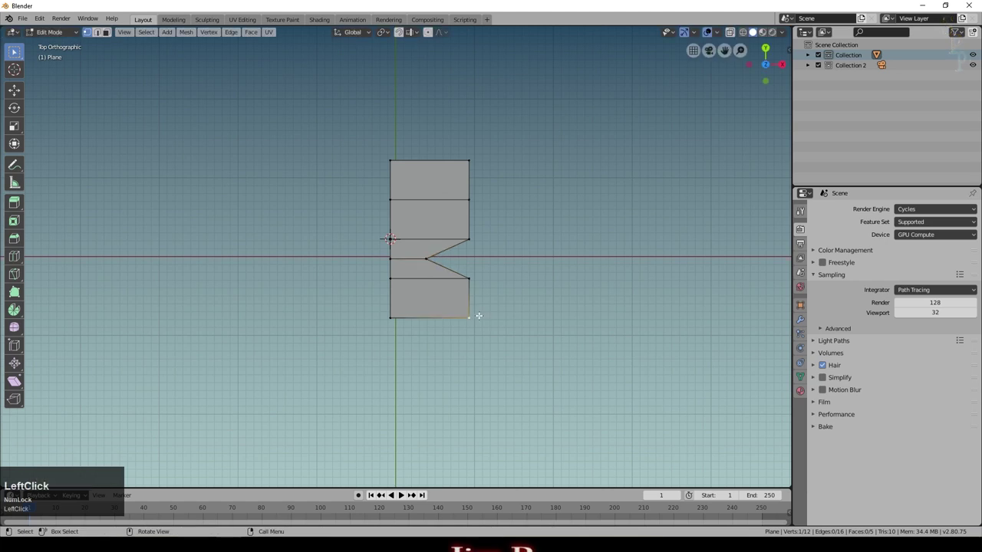
key(ctrl+r)
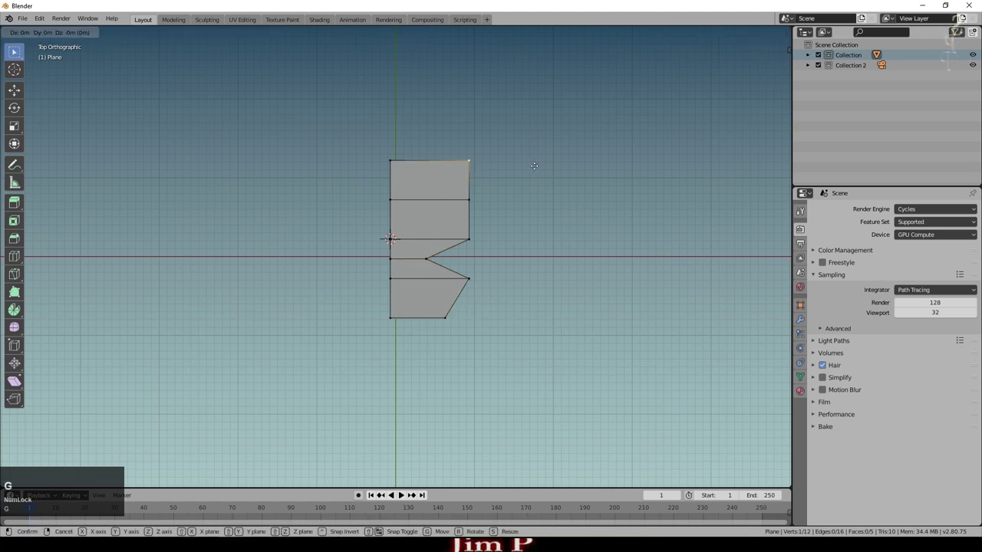
click(409, 281)
click(408, 281)
key(Tab)
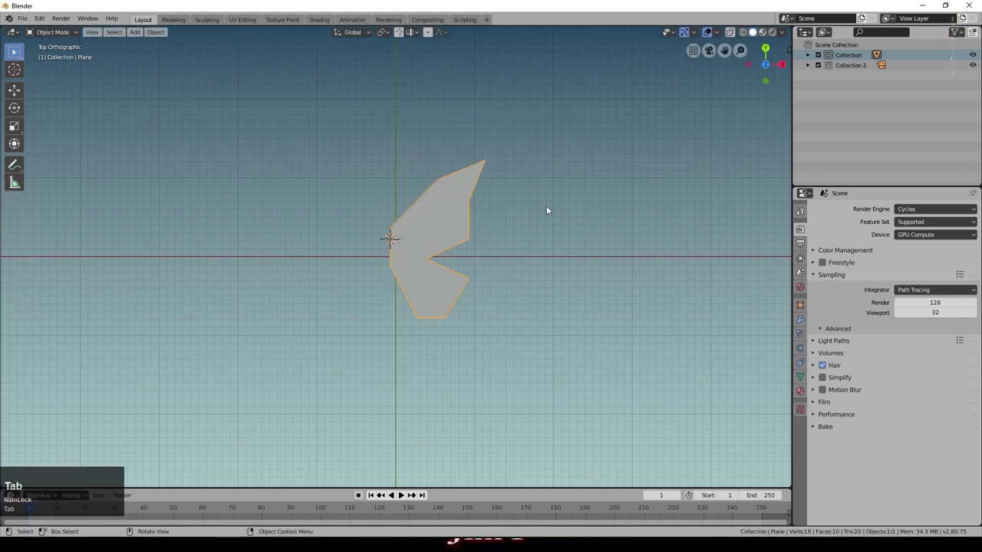
Step: Add subdivision smoothing to the wing in Object Mode and set its level to 2
key(Tab)
key(Tab)
key(ctrl)
key(ctrl+1)
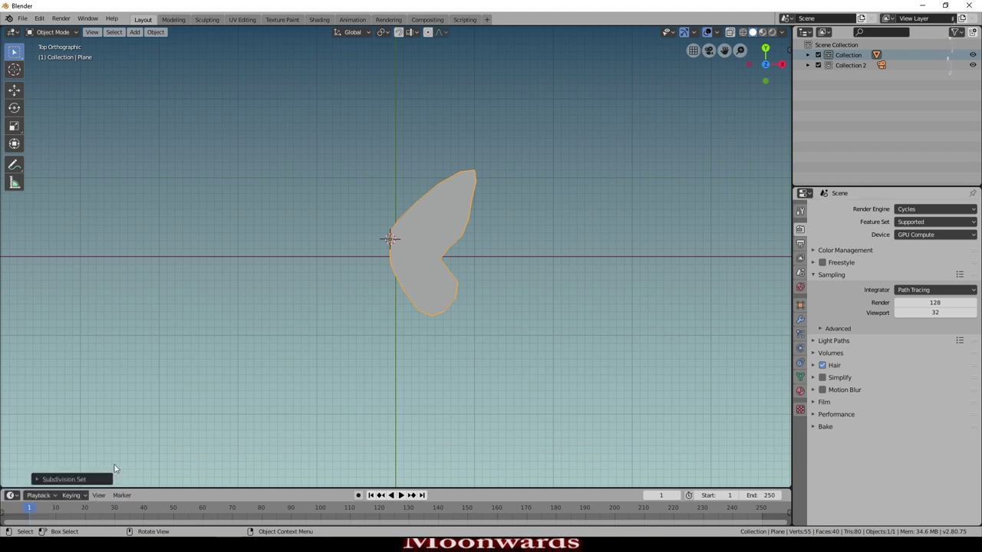
click(38, 479)
click(165, 464)
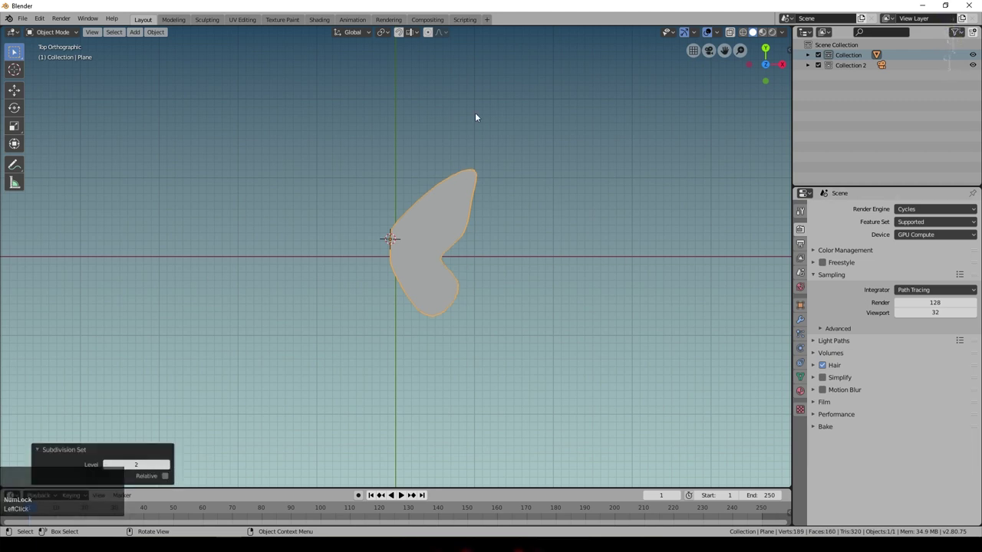
Step: Create a new material for the wing and name it ButterflyWing
scroll(530, 195, up, 3)
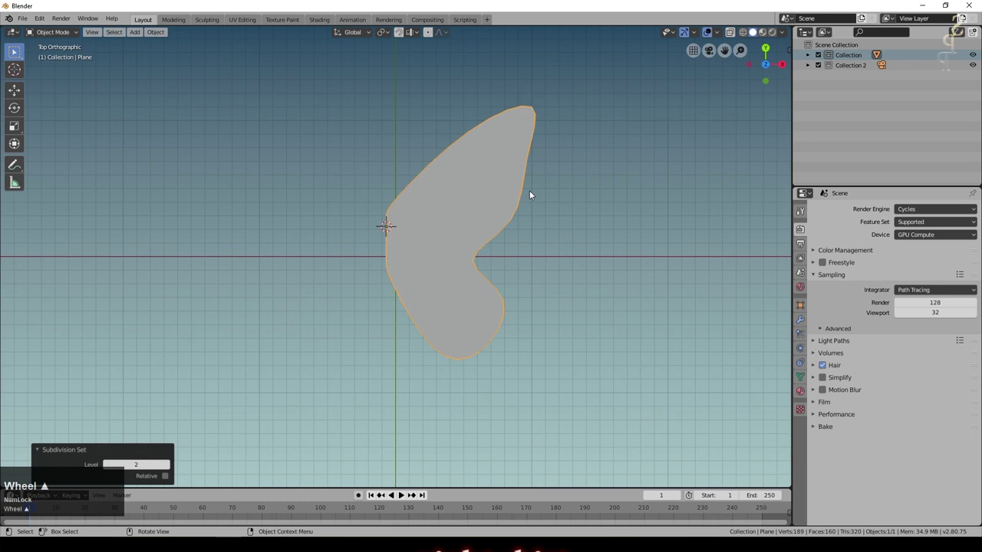
click(800, 390)
click(859, 244)
click(857, 242)
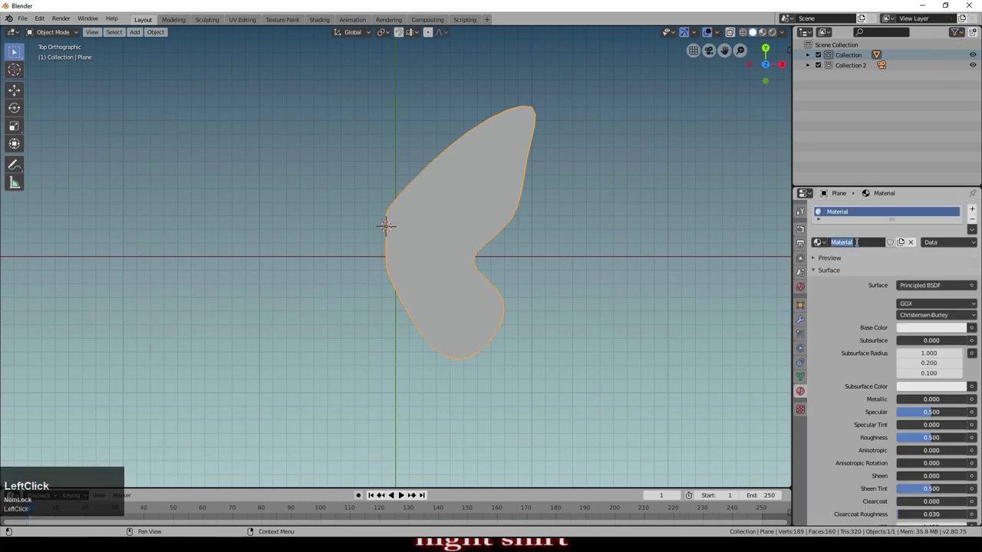
key(shift)
text(Bu)
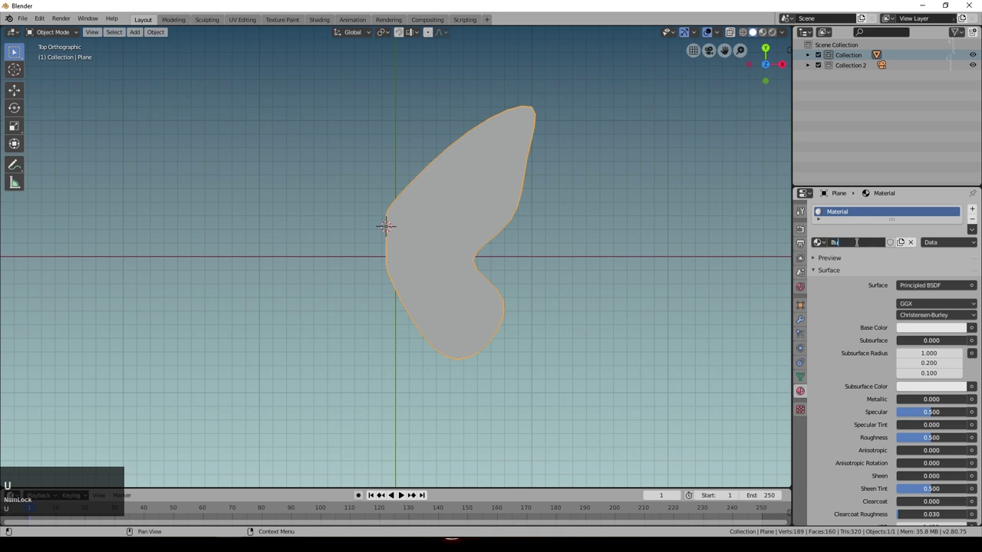
text(tterflyWing)
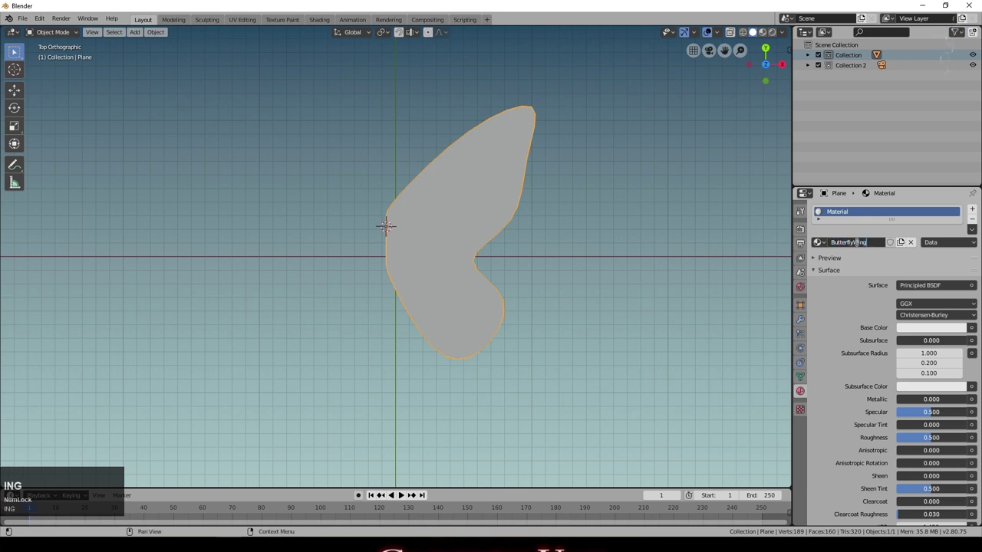
key(Return)
Step: Set both the material's base color and its viewport display color to yellow
click(932, 327)
mouse_move(913, 283)
mouse_down()
mouse_move(947, 282)
mouse_move(901, 282)
mouse_up()
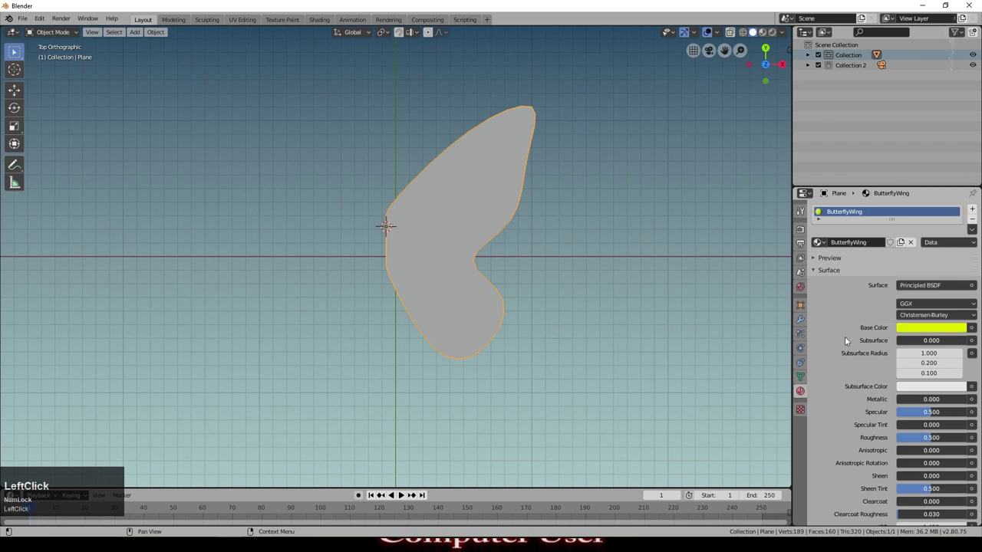
scroll(827, 419, down, 5)
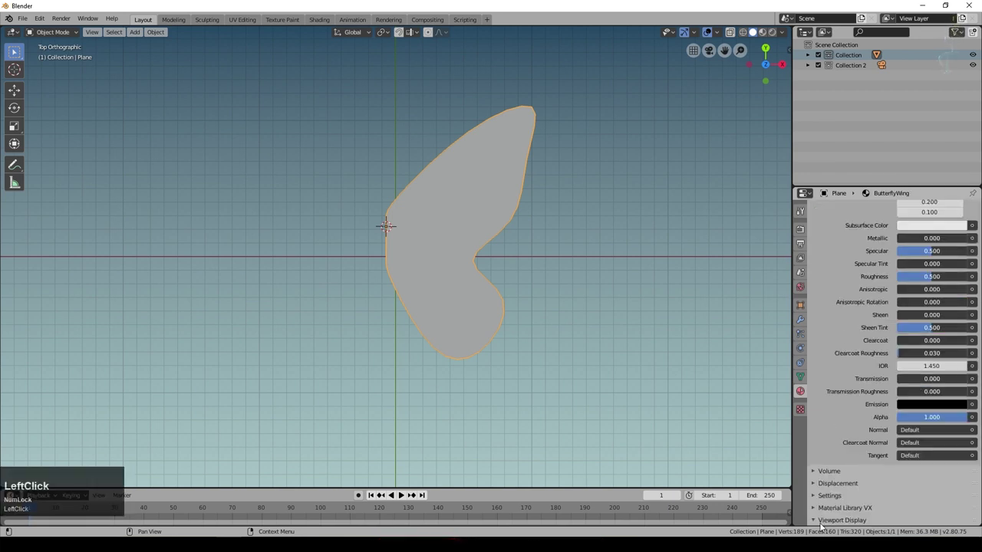
scroll(846, 481, down, 2)
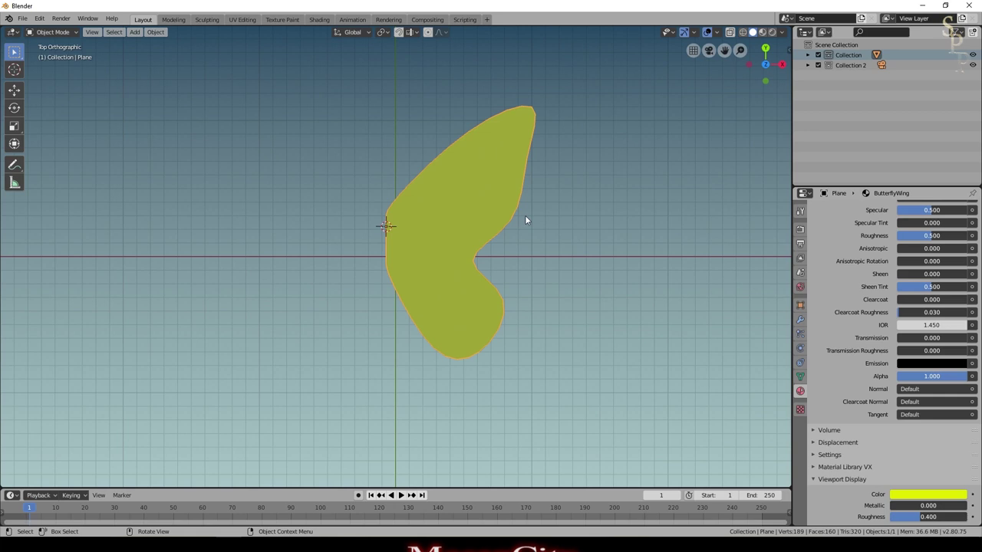
Step: Add a Mirror modifier on the X axis to create the opposite wing
click(800, 320)
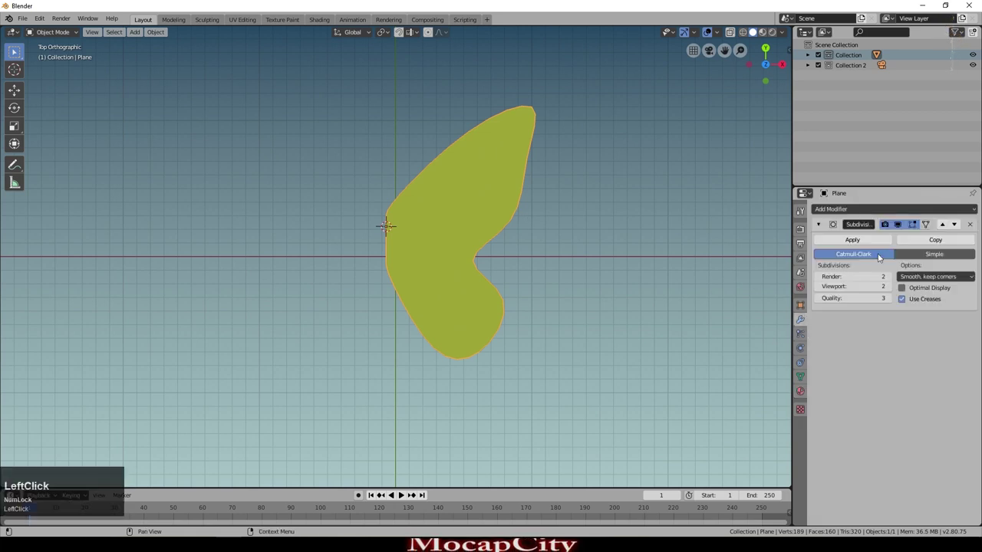
click(855, 209)
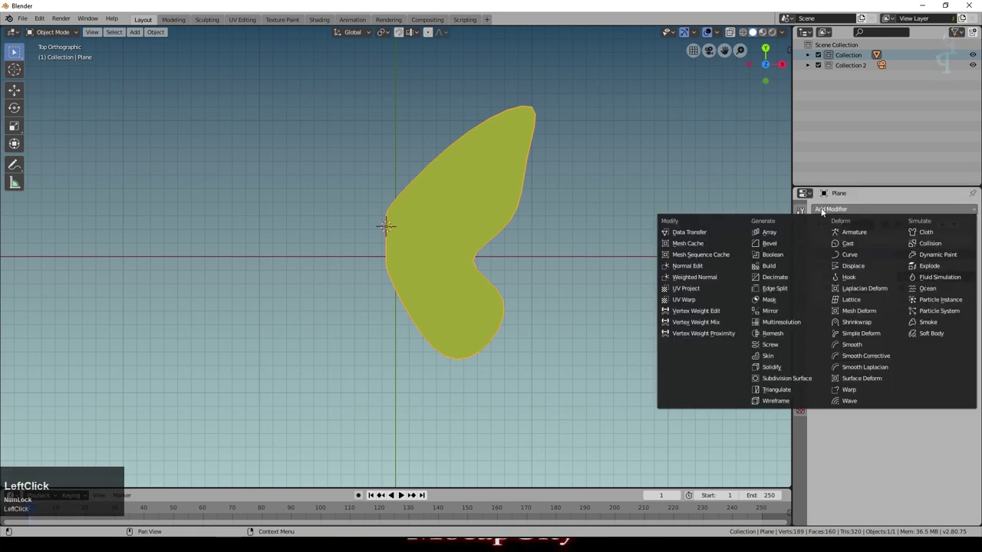
click(770, 311)
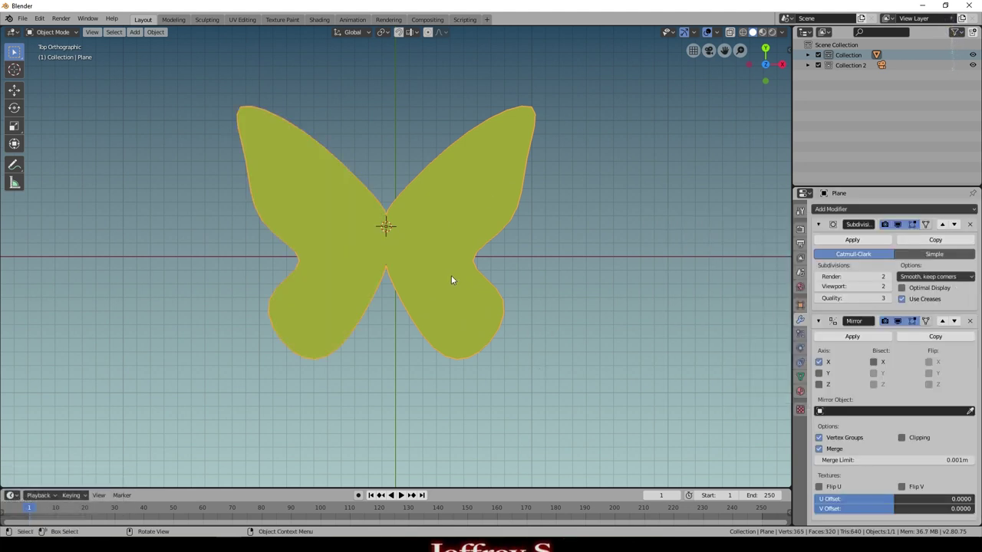
Step: Shift all the wing's vertices about 0.02 m along X to leave a narrow gap between the two wings
key(Tab)
key(a)
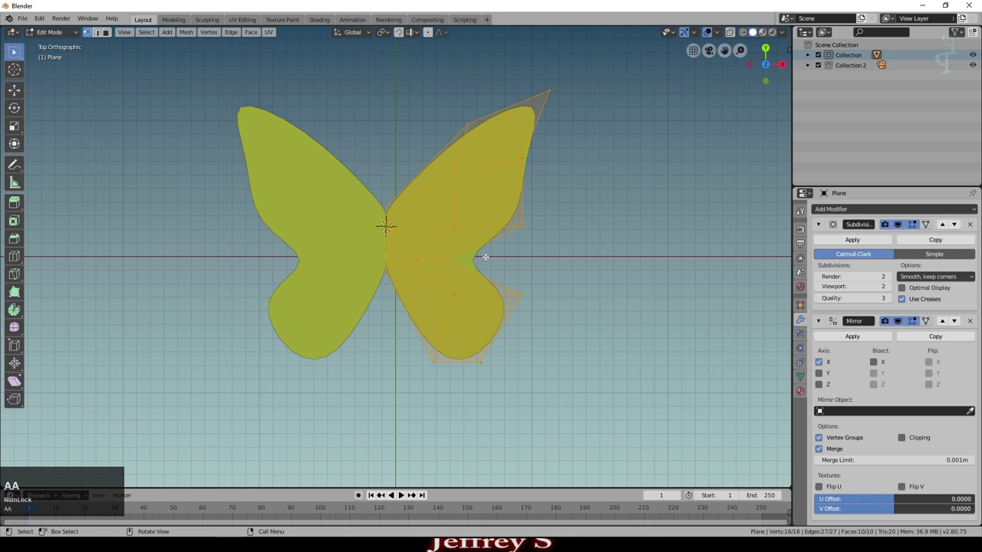
key(g)
key(x)
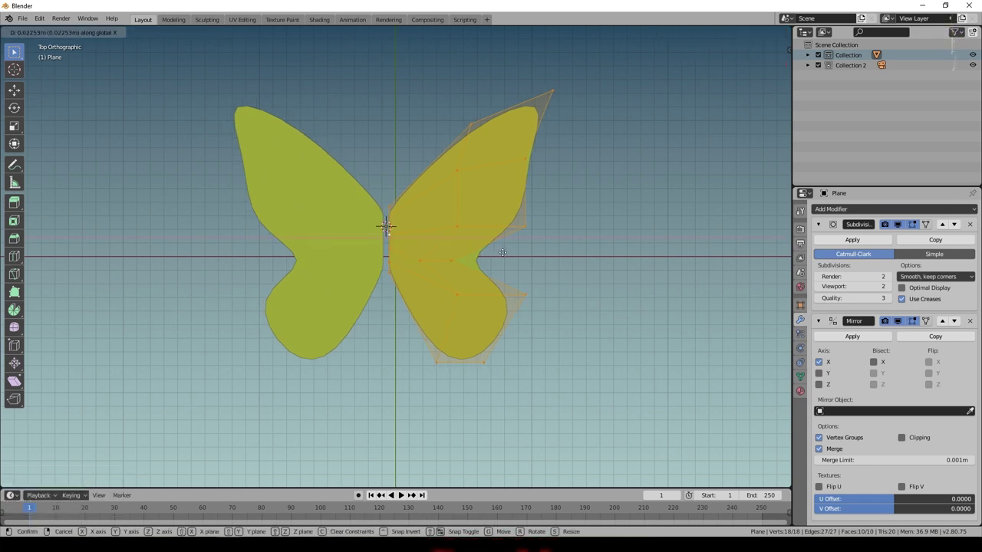
click(503, 253)
key(Tab)
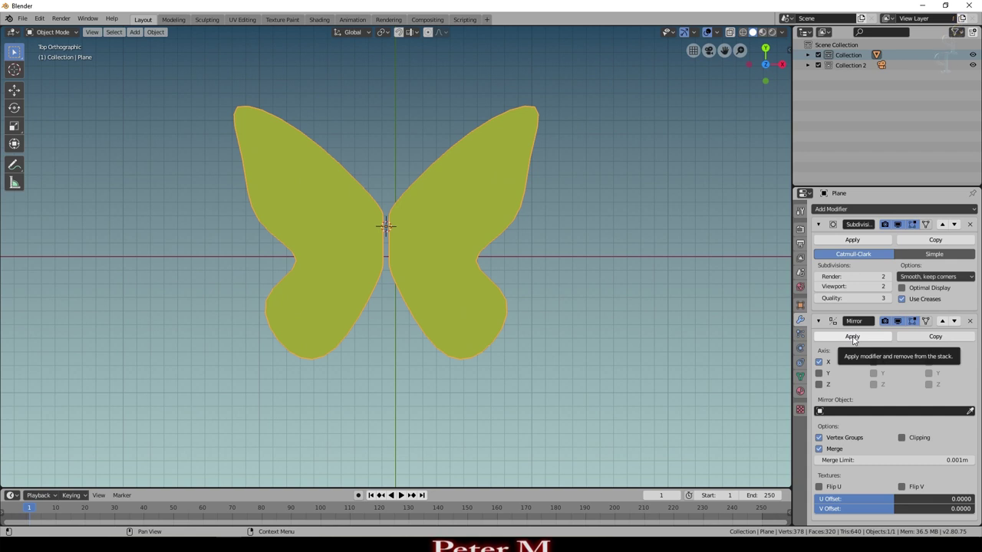
Step: Apply the Mirror modifier and move the wings about 0.06 m in X and -0.21 m in Y, onto the world axes
click(853, 337)
key(g)
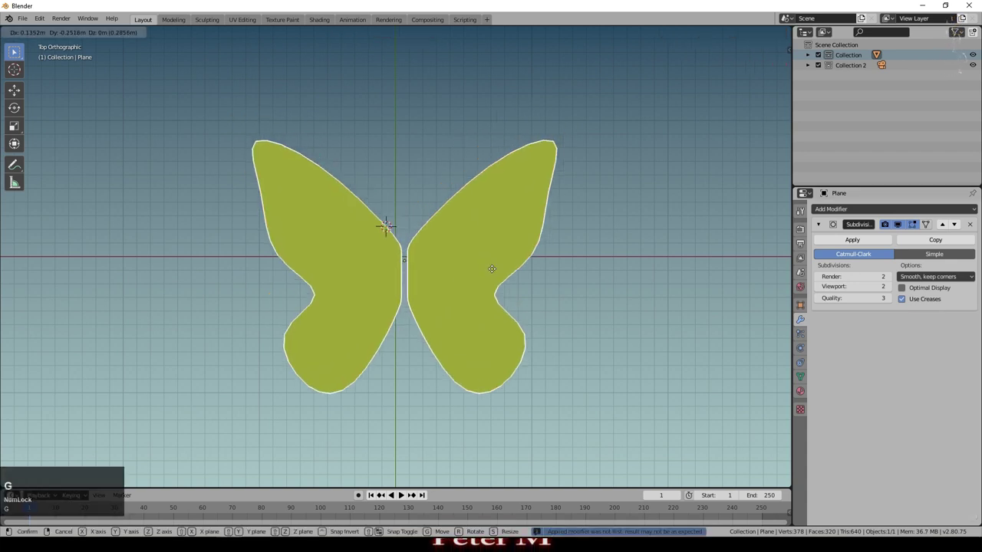
click(497, 277)
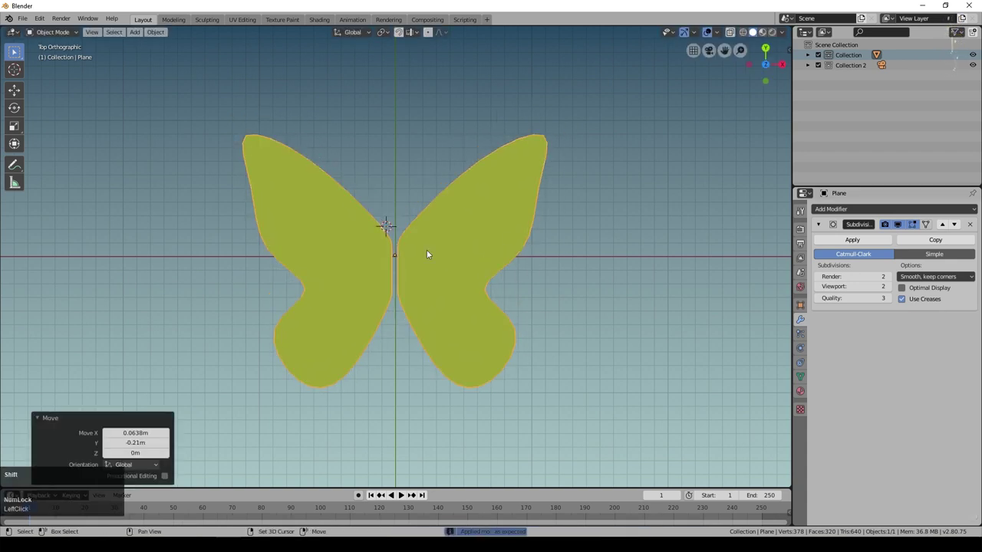
Step: Add an ico sphere with 2 subdivisions at the 3D cursor and scale it to about 0.106
key(shift+a)
click(456, 286)
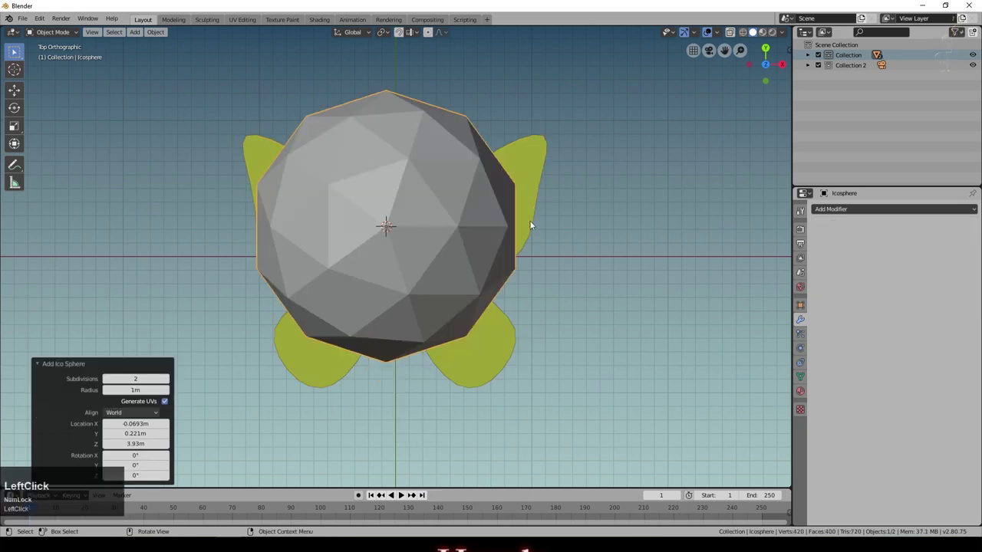
key(s)
click(412, 235)
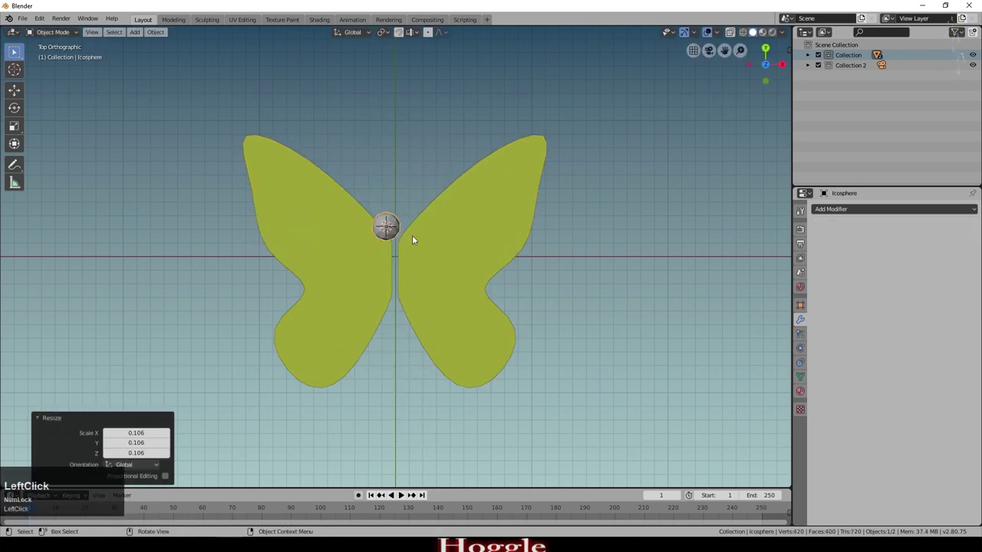
Step: Center the ico sphere between the wings and extrude its rear cap about 0.59 m along negative Y to form the body
scroll(460, 246, up, 6)
click(473, 282)
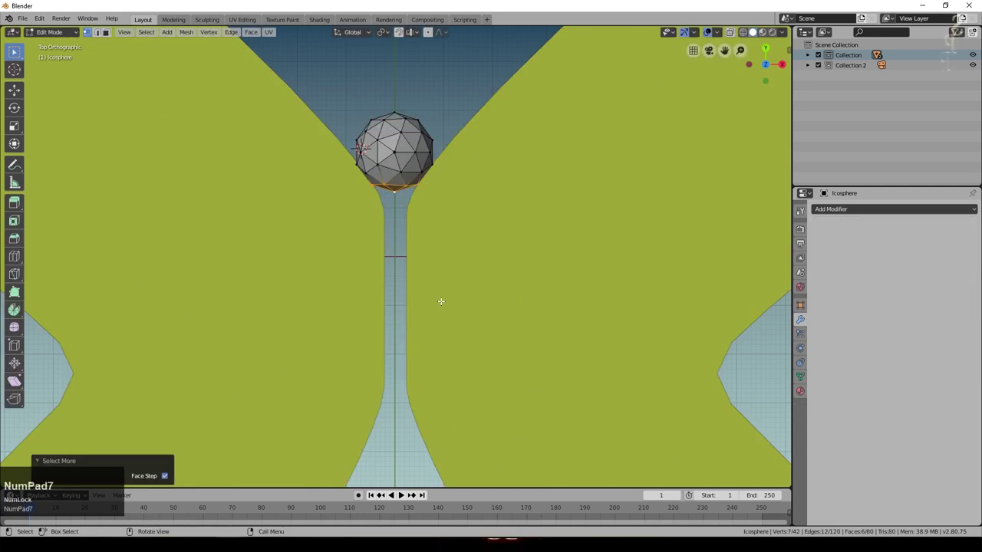
key(e)
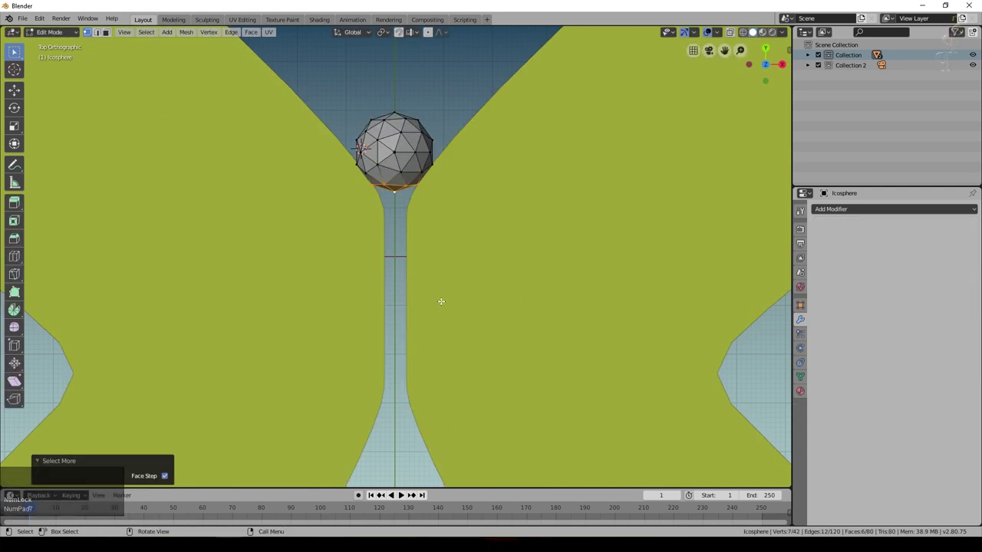
click(440, 300)
key(g)
key(y)
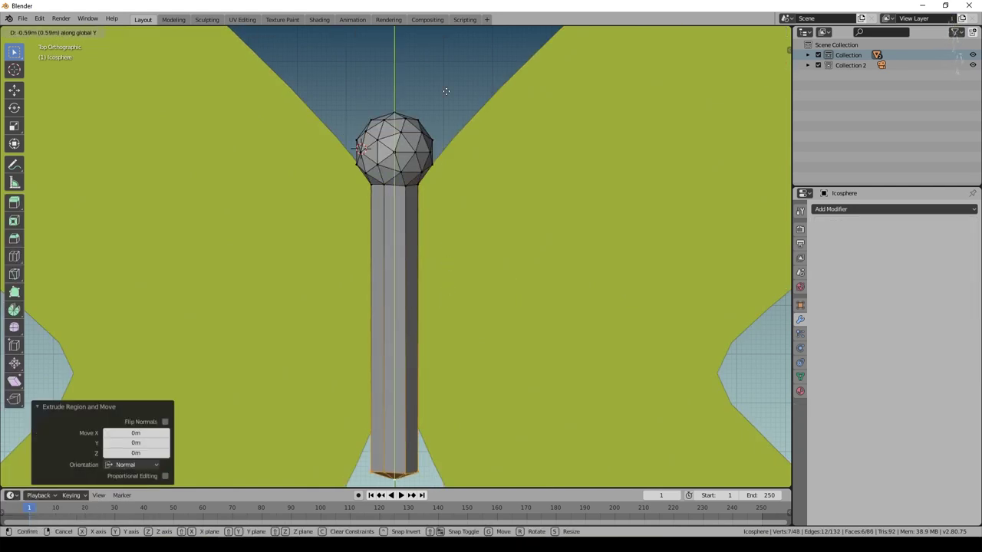
click(443, 84)
Step: Add loop cuts around the body just behind the head and scale the neck loop to about 0.608
key(ctrl+r)
click(420, 275)
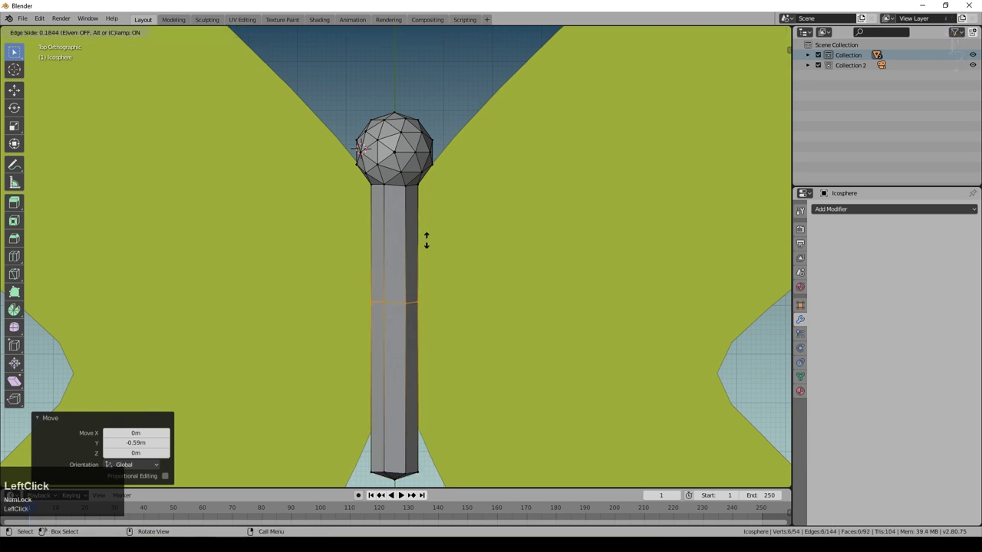
click(464, 188)
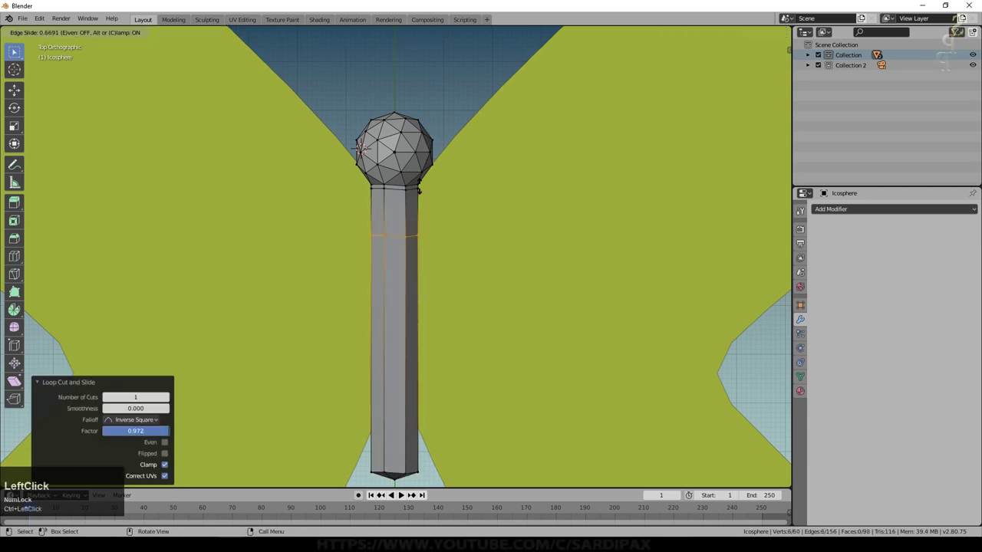
key(s)
click(457, 187)
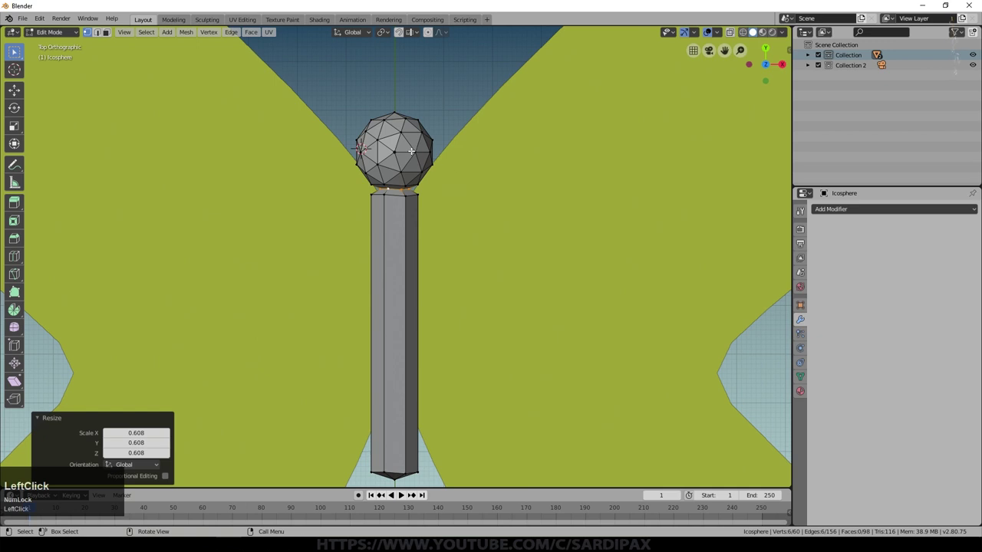
key(Tab)
Step: Join the body to the wings as one object and shade it smooth
middle_drag(573, 330, 490, 336)
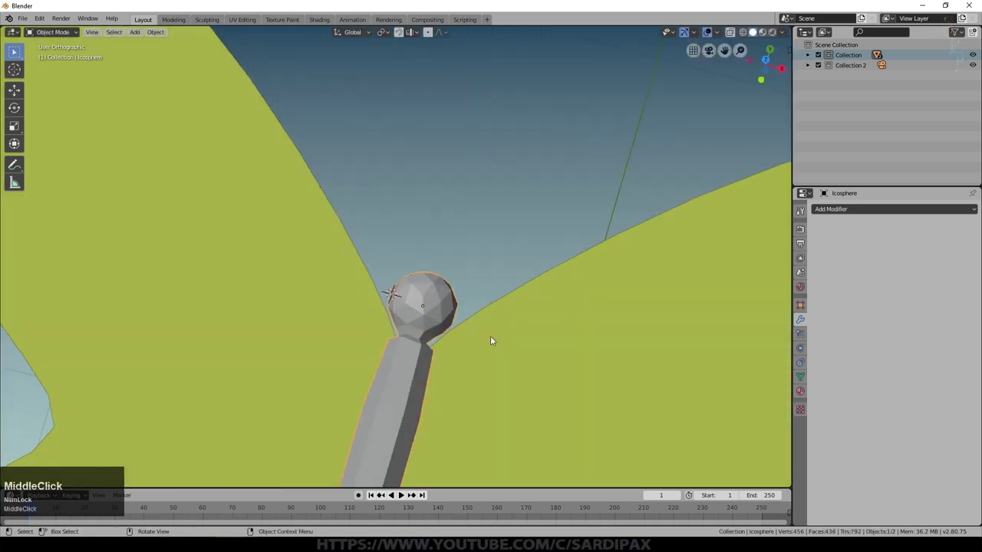
shift+click(487, 337)
right_click(406, 375)
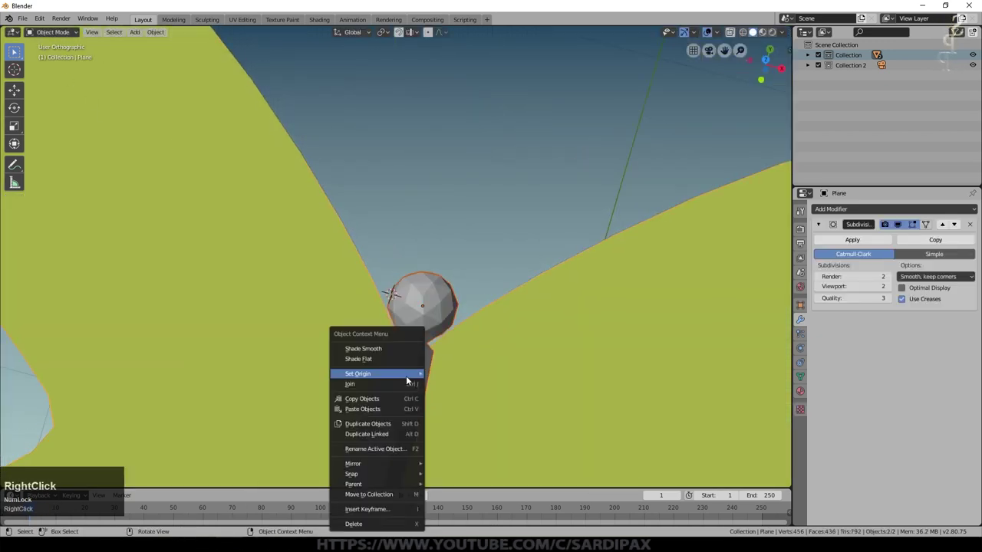
click(399, 383)
scroll(443, 276, down, 3)
scroll(340, 238, down, 3)
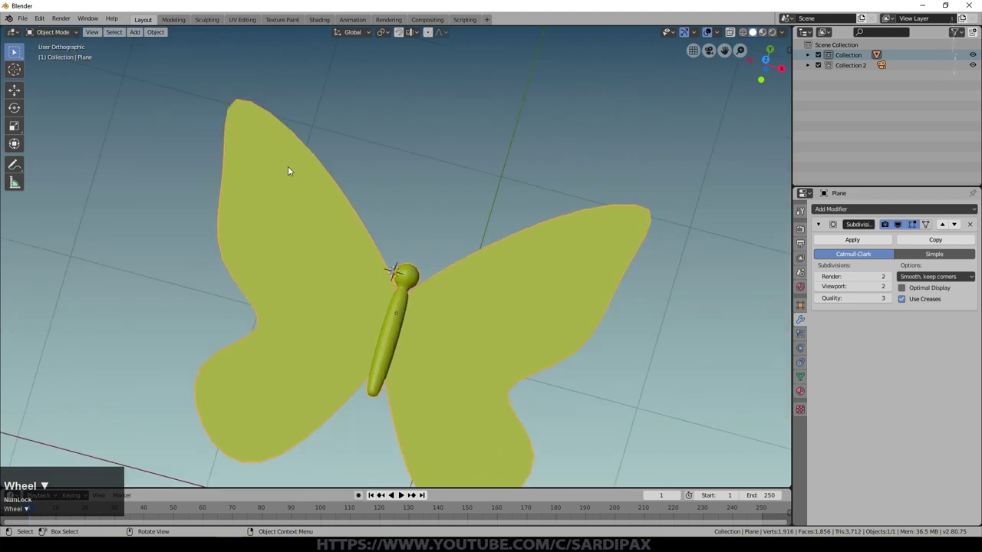
right_click(321, 274)
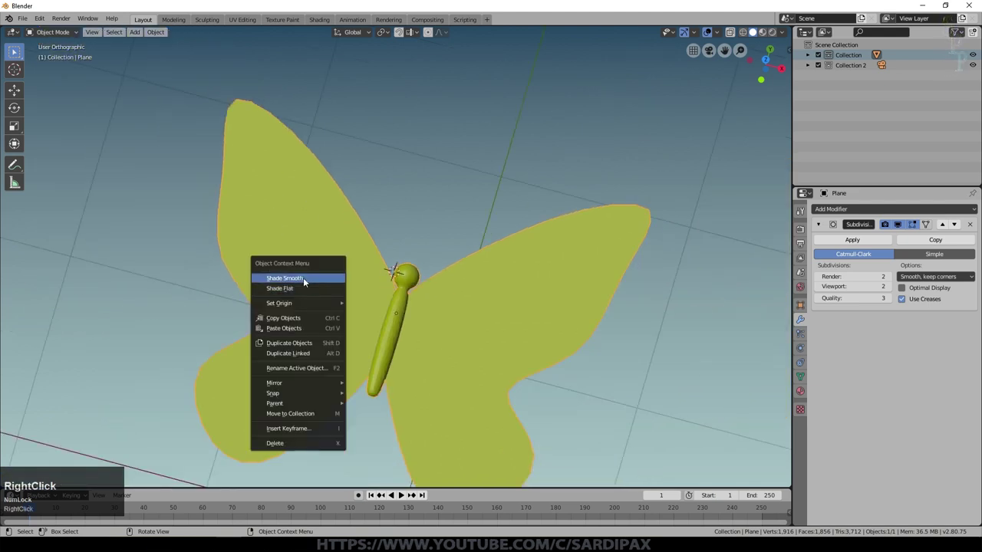
click(304, 281)
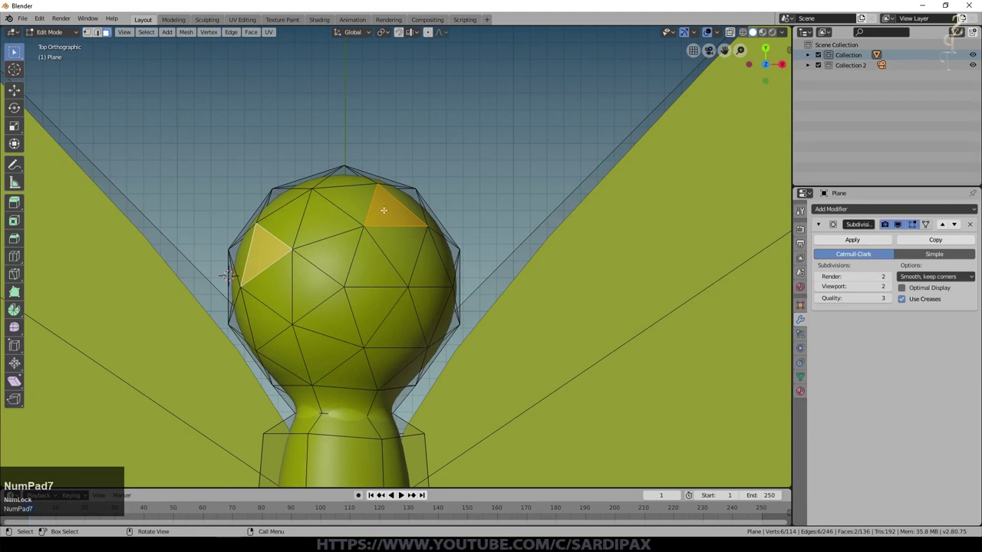
Step: Select one face on each side of the head's front and inset both by about 0.004 m
key(shift)
shift+click(423, 261)
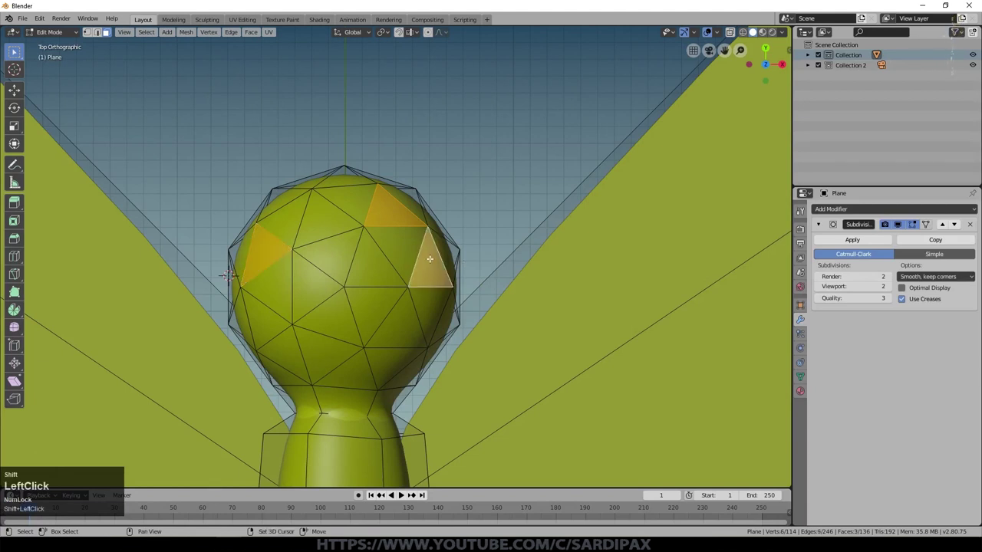
shift+click(396, 215)
middle_drag(396, 215, 157, 209)
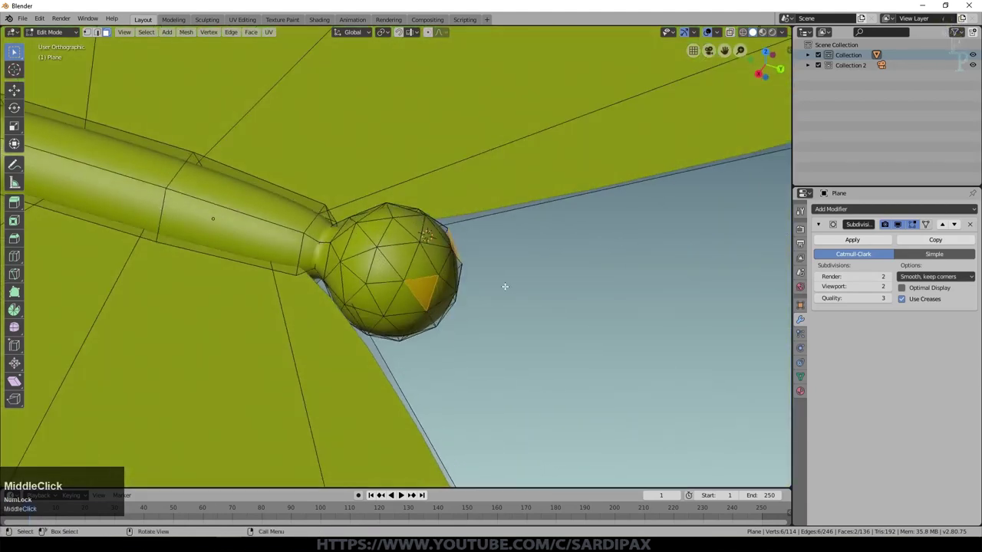
middle_drag(517, 314, 587, 269)
key(i)
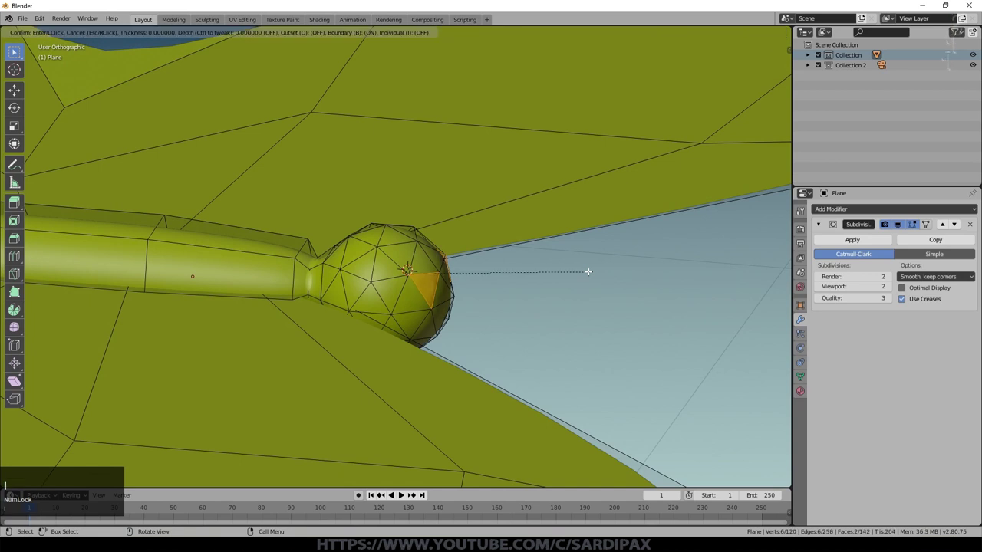
click(584, 271)
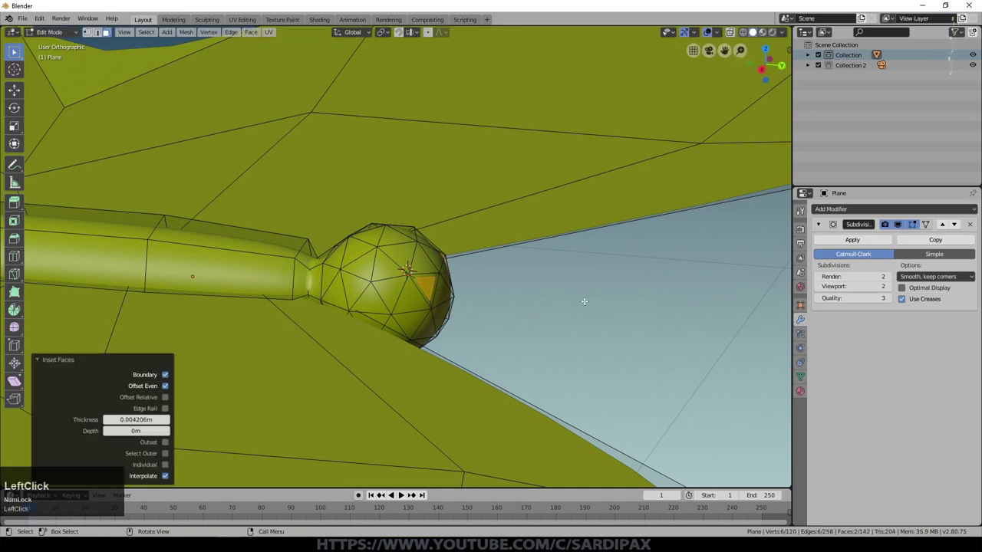
Step: Extrude the two inset faces, starting with about 0.12 m, and shift the tips to form curved antennae
key(e)
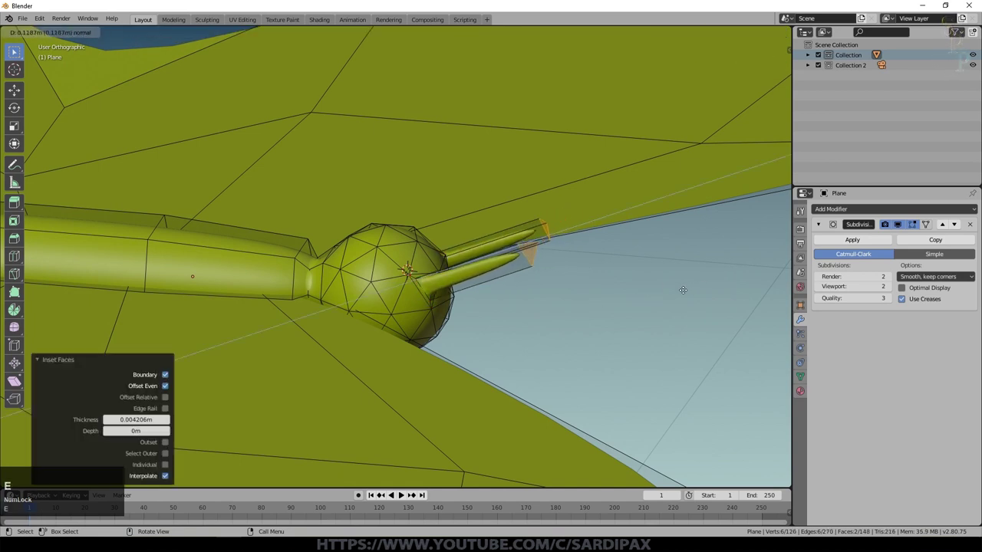
click(683, 290)
middle_drag(649, 230, 588, 267)
key(g)
click(553, 169)
key(Tab)
Step: Select the whole linked body mesh including head and antennae, and add a second material slot with a new material
scroll(587, 268, down, 4)
middle_drag(336, 264, 422, 361)
key(Tab)
click(317, 312)
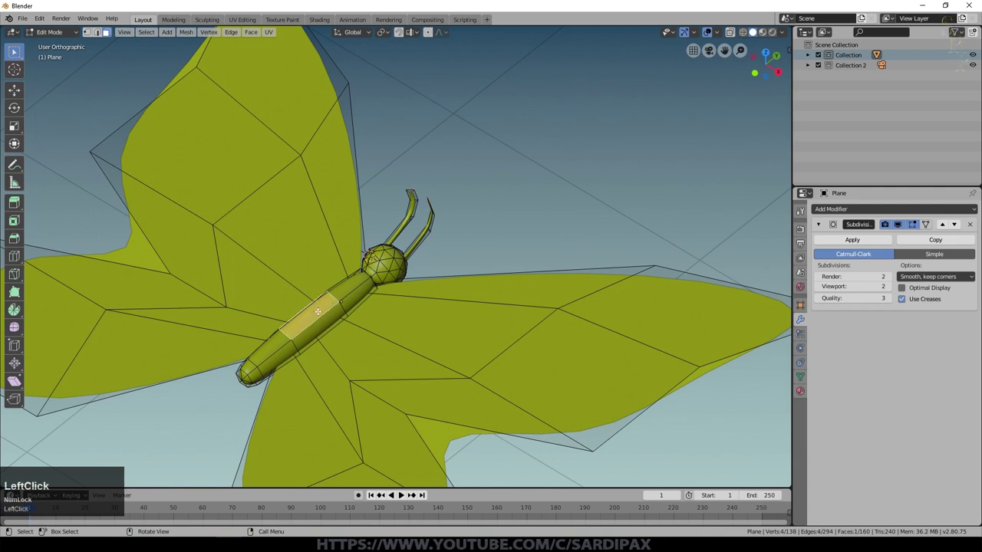
key(ctrl+l)
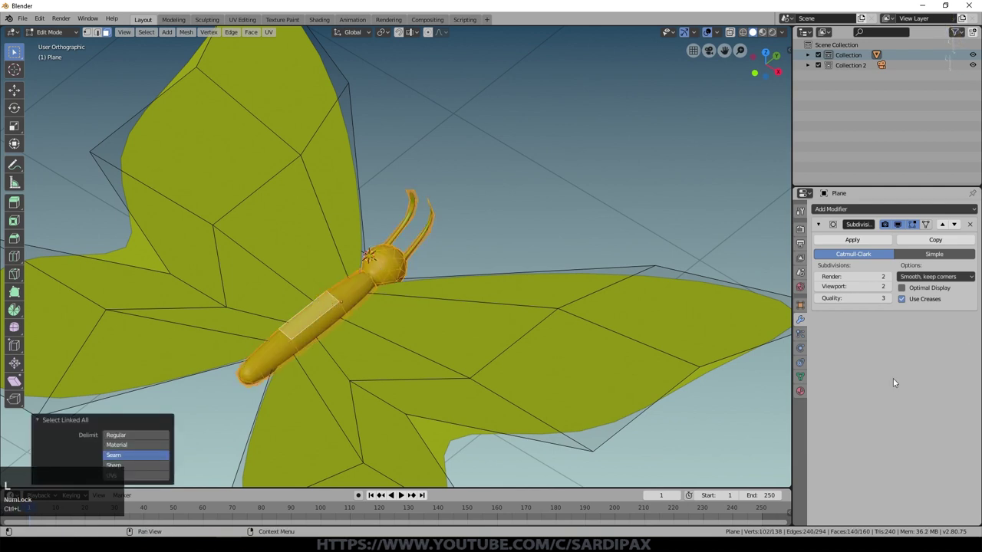
click(800, 390)
click(973, 208)
click(865, 277)
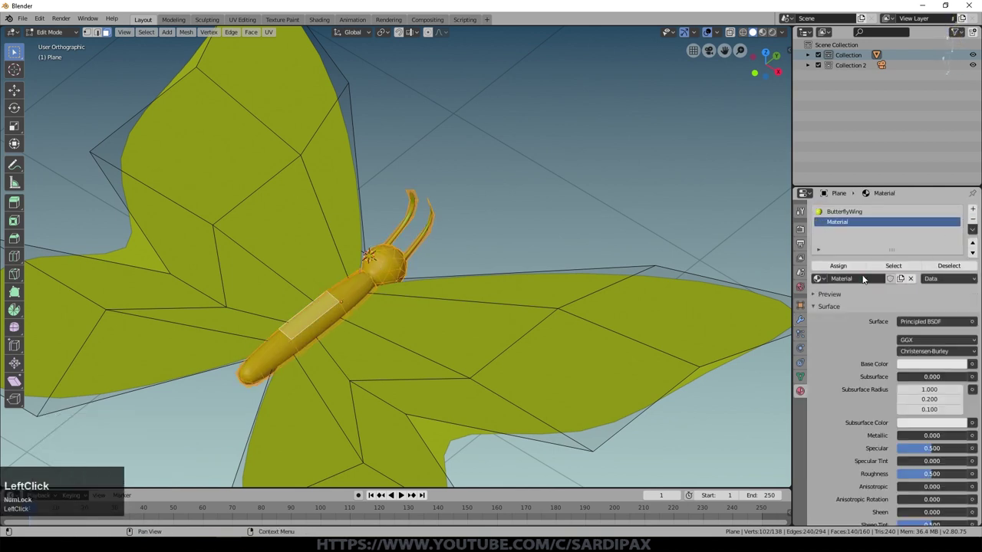
Step: Set the new material's base color to a very dark red and assign it to the selected body
click(925, 365)
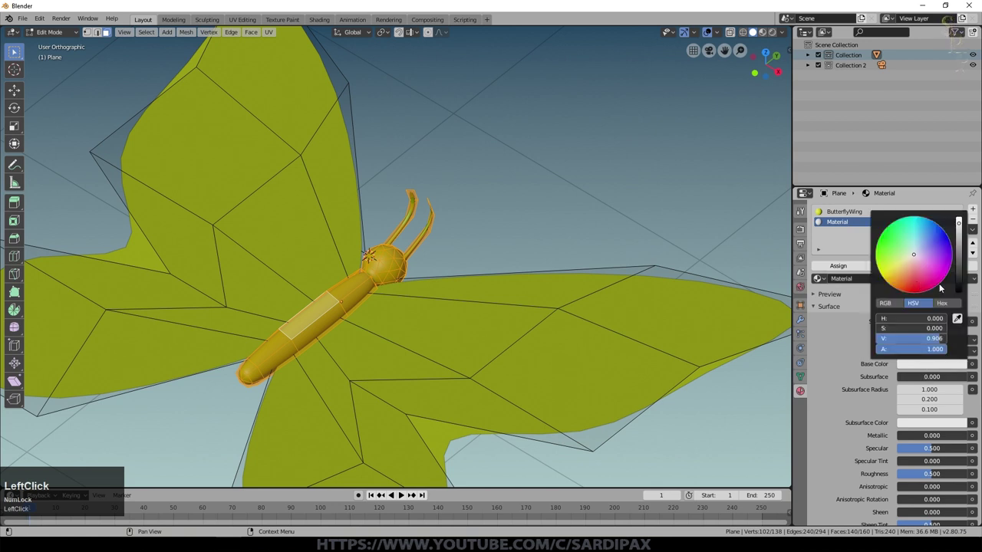
click(940, 287)
click(958, 285)
scroll(882, 230, down, 1)
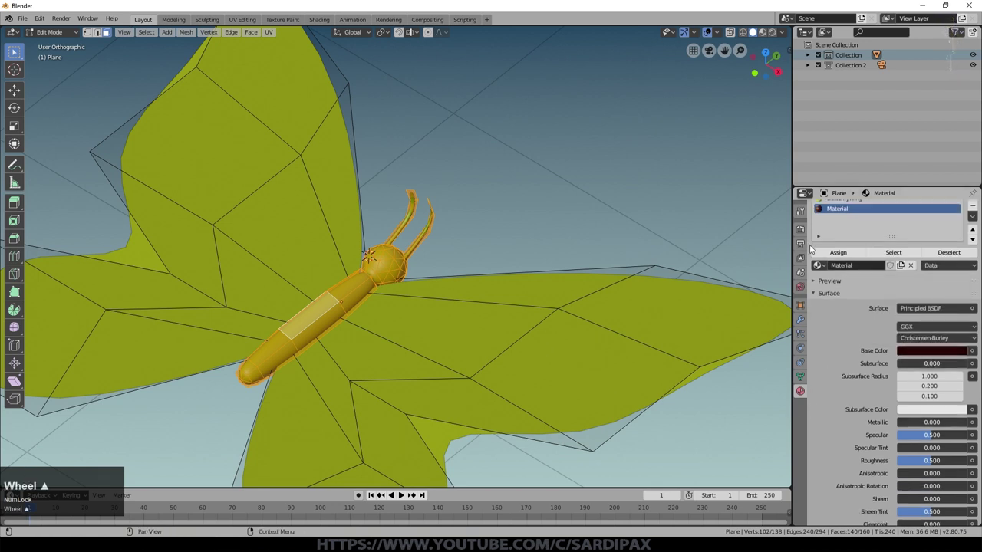
scroll(882, 230, up, 1)
click(838, 266)
key(Tab)
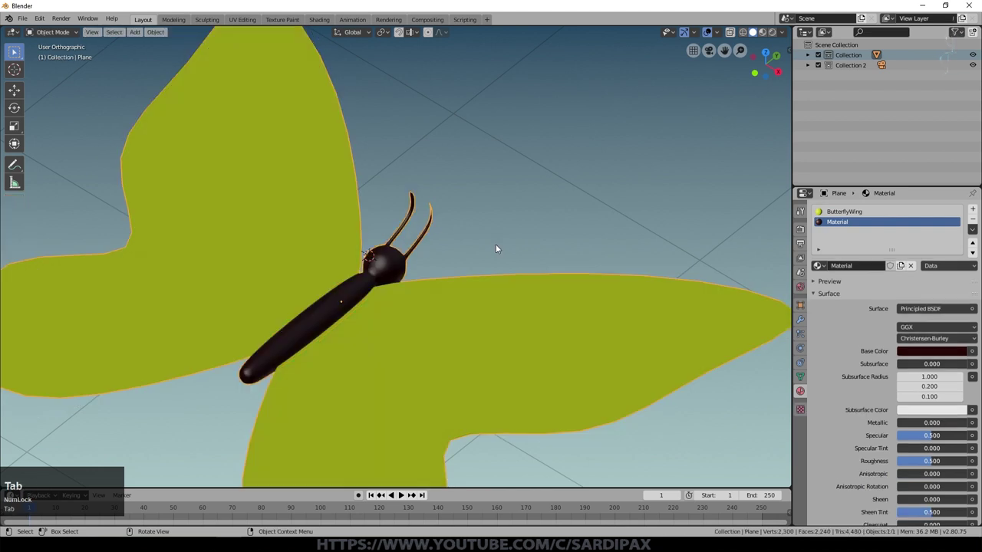
Step: Add a single-bone armature at the 3D cursor in top view
mouse_move(482, 238)
middle_down()
mouse_move(410, 215)
mouse_move(476, 246)
mouse_move(487, 230)
middle_up()
key(KP_7)
scroll(427, 209, down, 3)
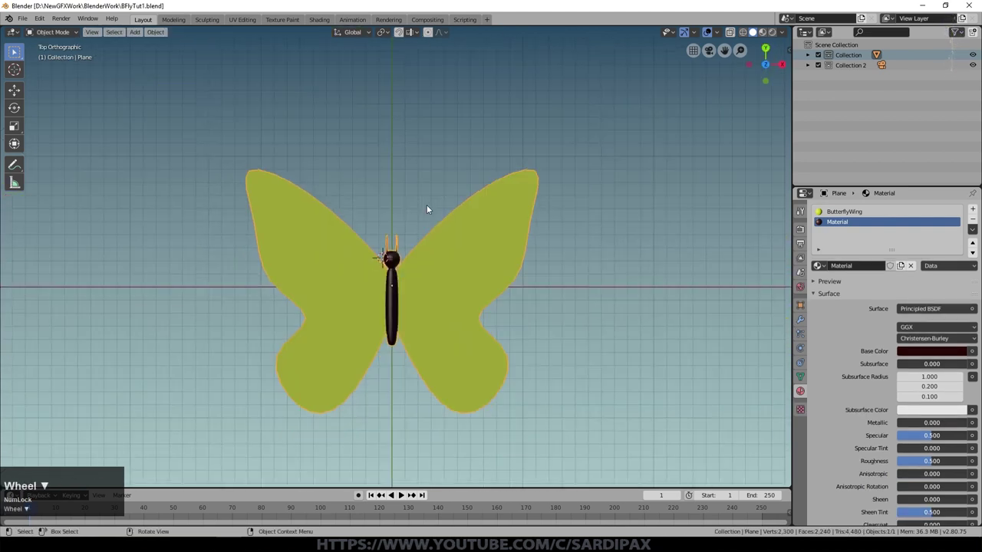
key(shift+a)
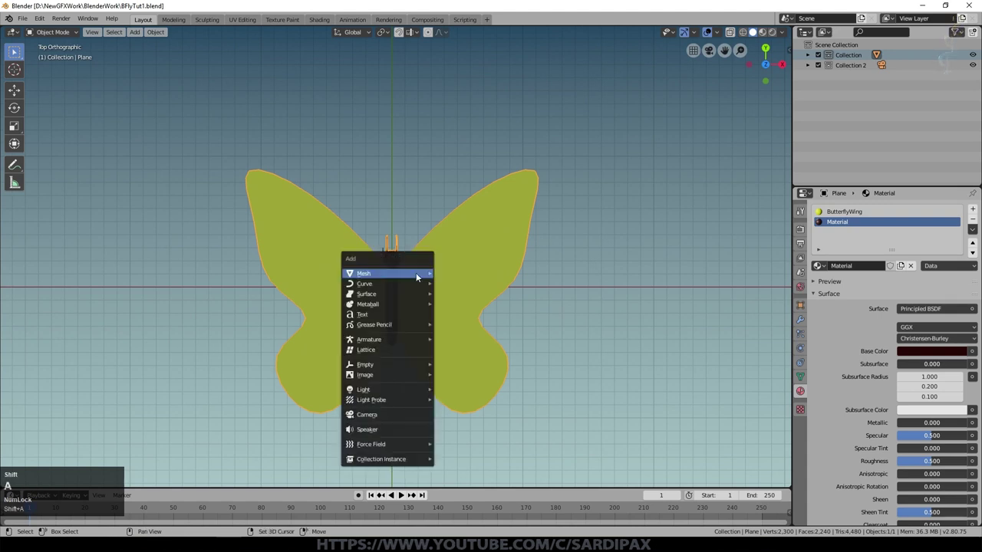
mouse_move(411, 342)
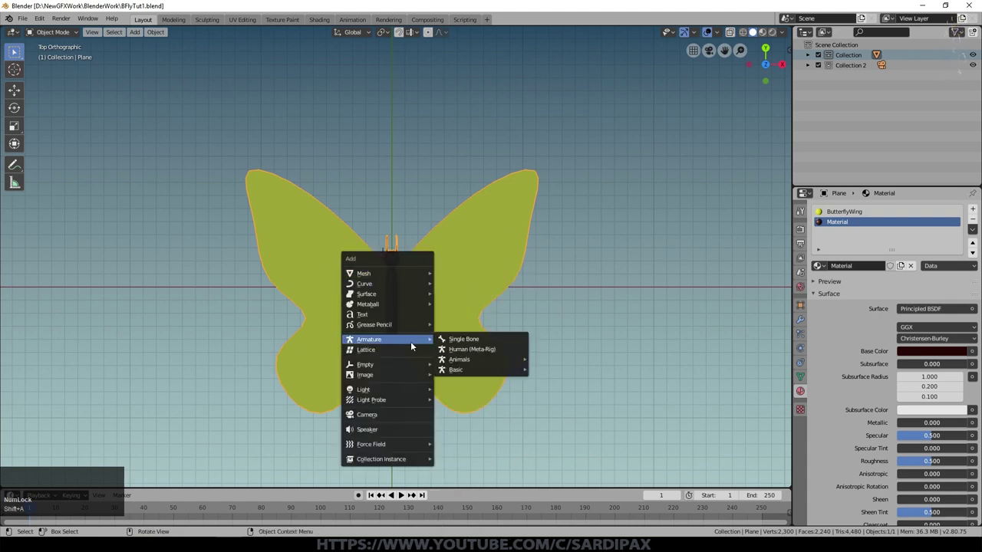
click(462, 339)
Step: Rotate the armature 90° about the X axis so the bone points toward the tail
key(r)
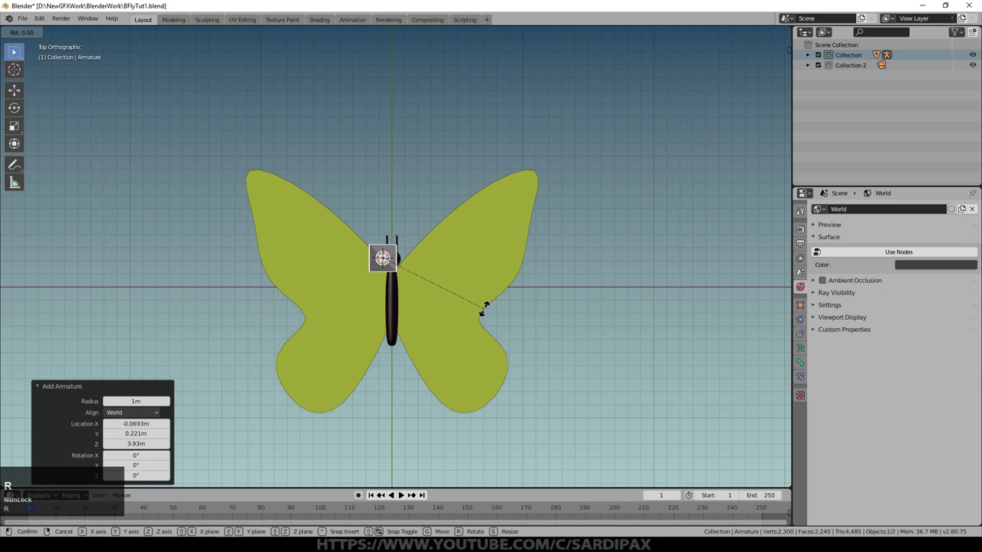
key(x)
key(KP_9)
key(KP_0)
key(KP_Enter)
click(945, 61)
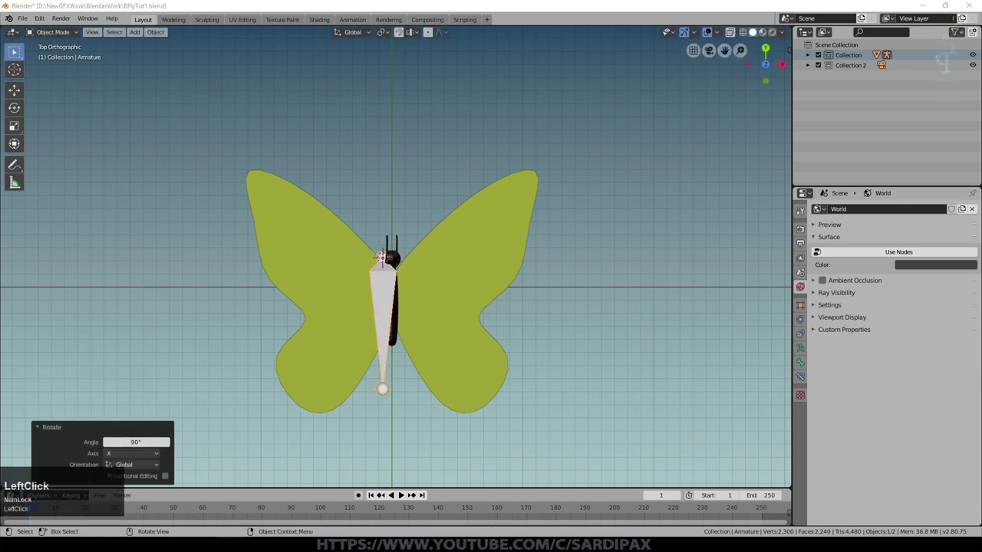
Step: Scale the armature to about 0.514 and position it on the rear half of the butterfly's body, centered between the wings
scroll(473, 329, up, 4)
key(g)
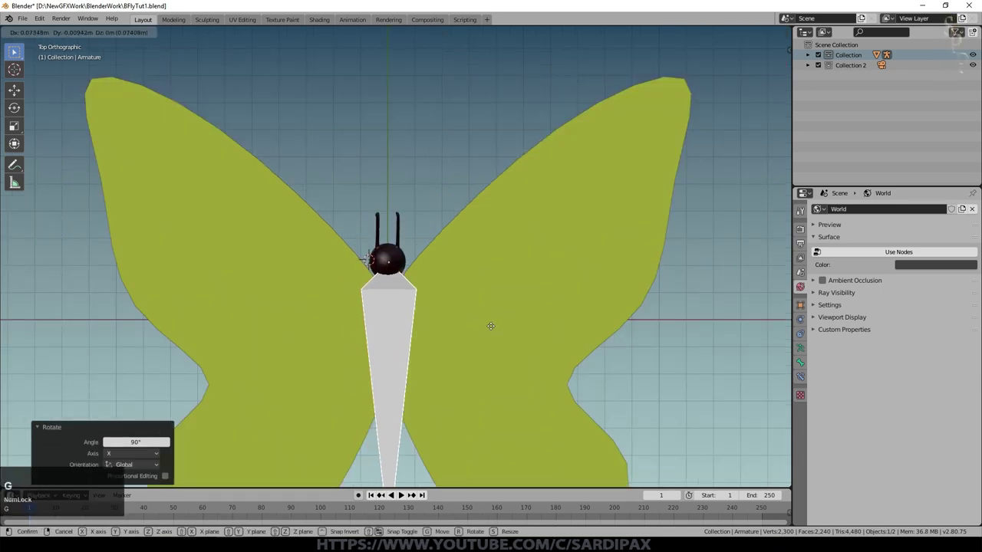
click(491, 326)
key(s)
click(479, 310)
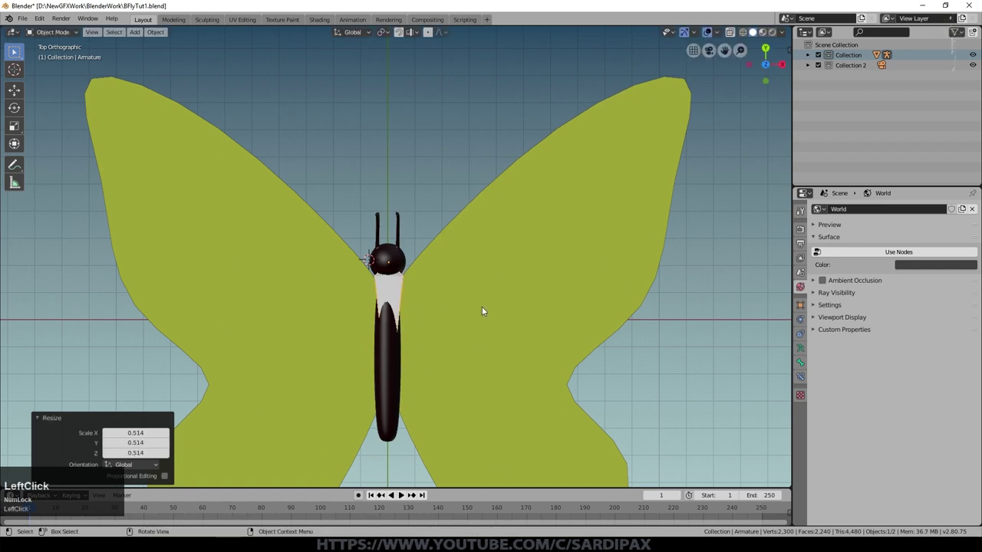
key(g)
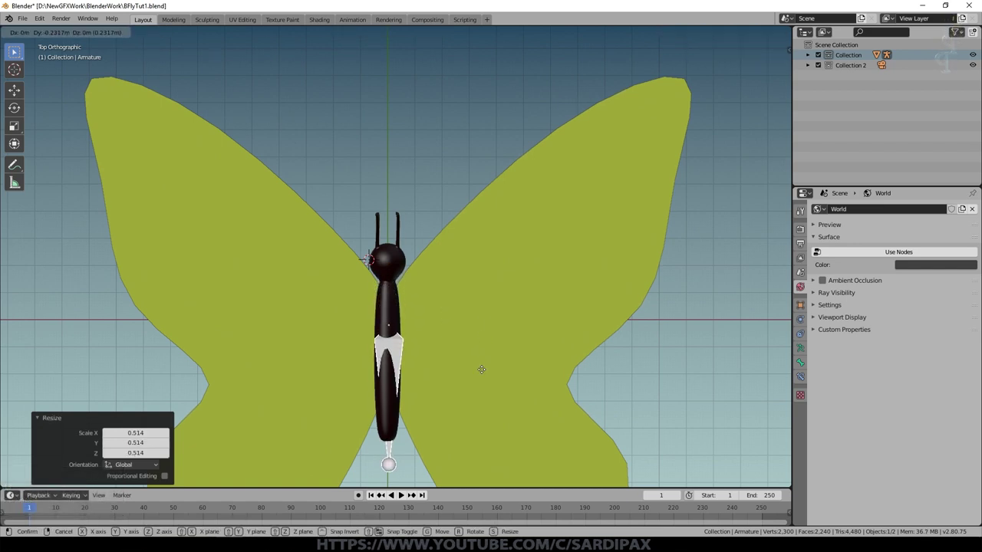
click(481, 370)
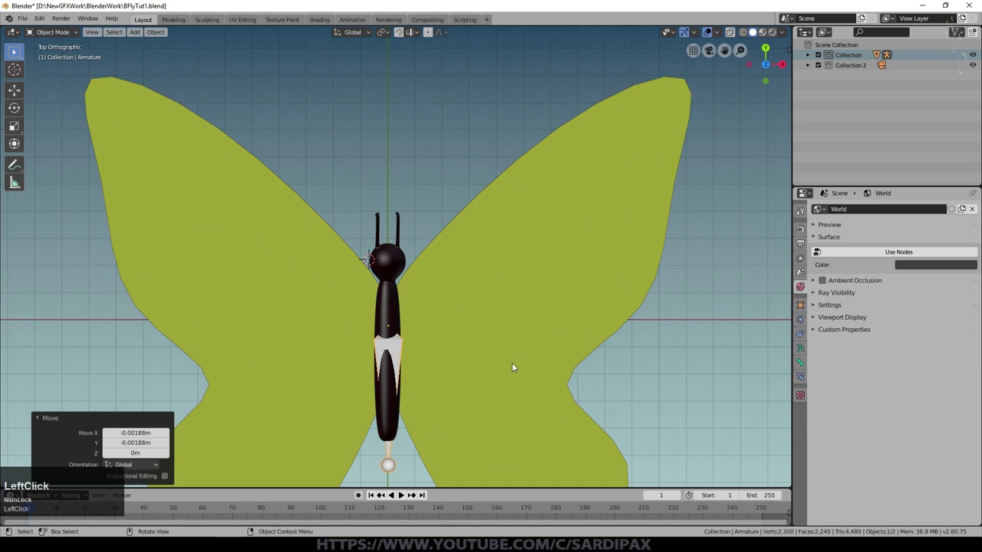
Step: Enable In Front in the armature's viewport display so the bone draws over the body
click(800, 362)
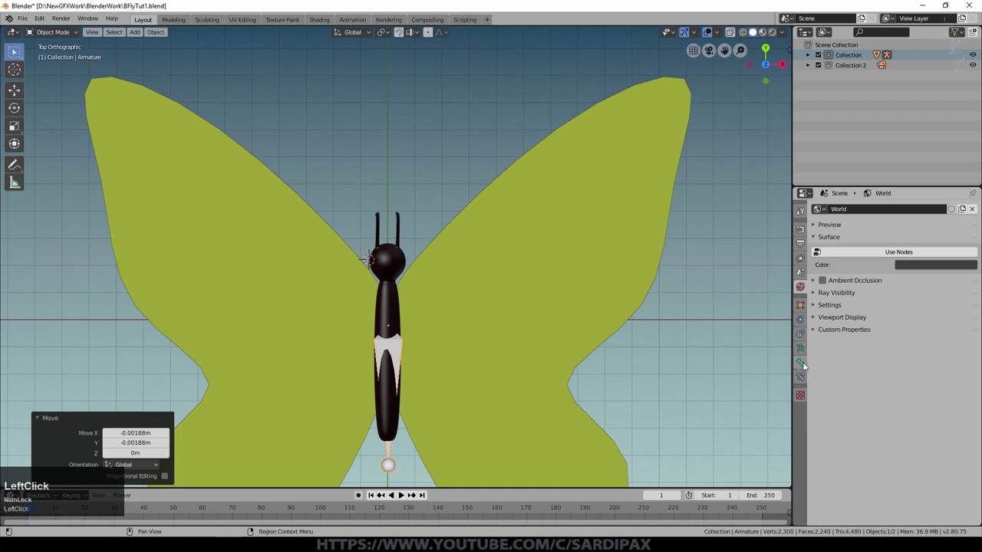
click(800, 306)
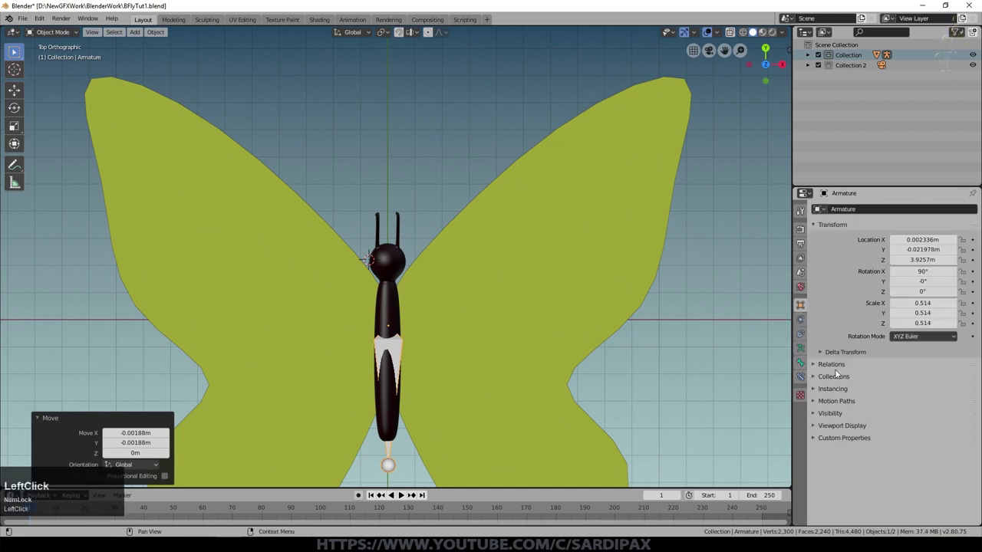
click(814, 425)
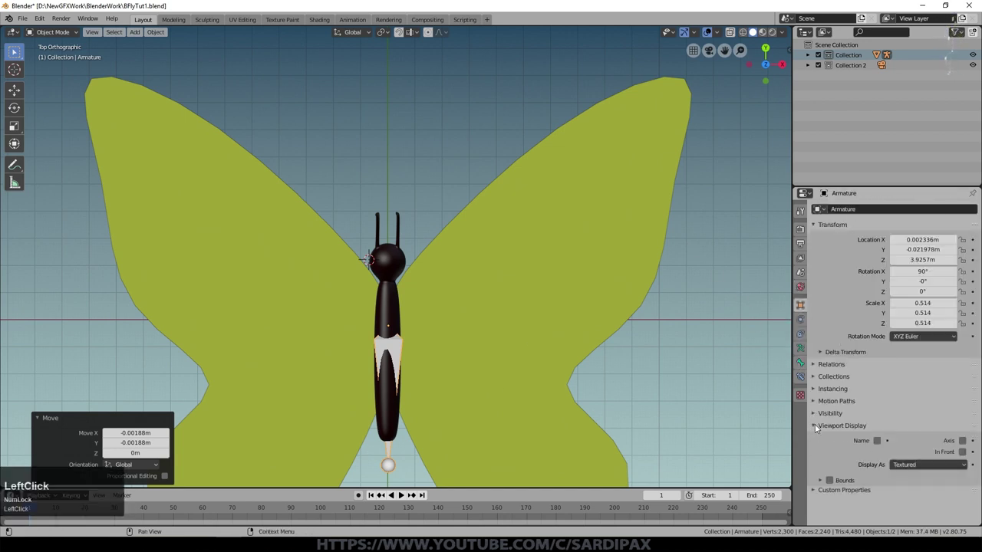
click(961, 451)
middle_drag(606, 360, 547, 320)
scroll(547, 320, up, 1)
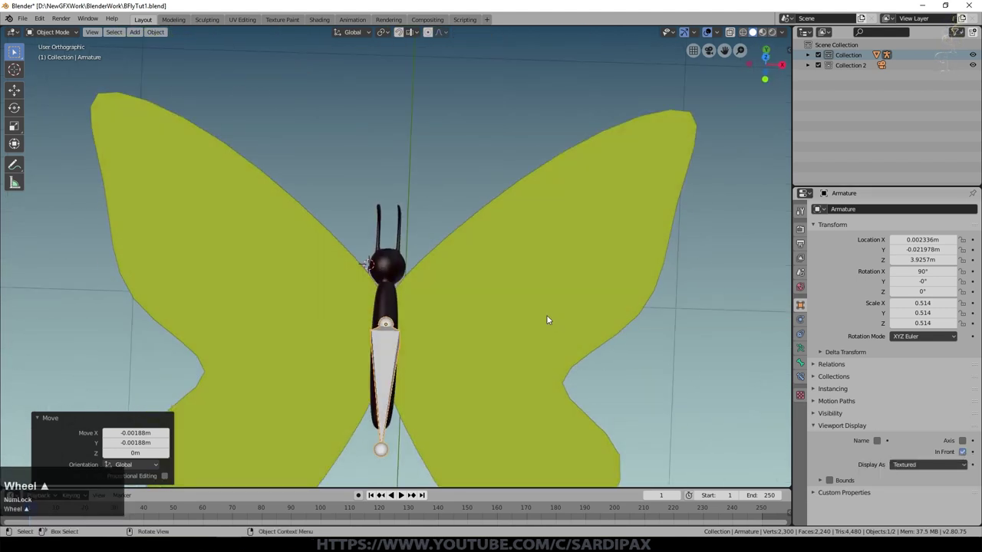
Step: Scale the armature down to about 0.376 so its bone fits within the rear half of the butterfly's body
key(KP_7)
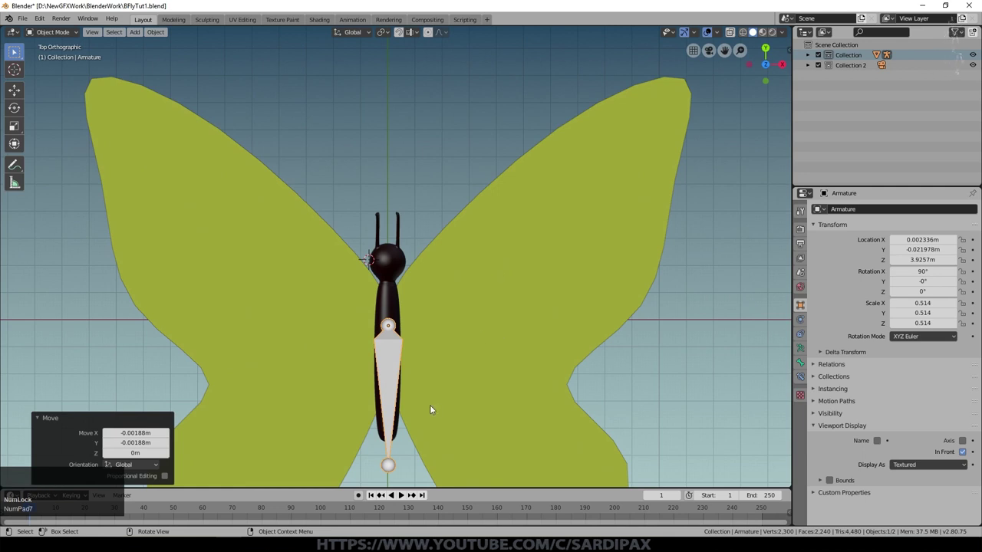
key(s)
click(451, 378)
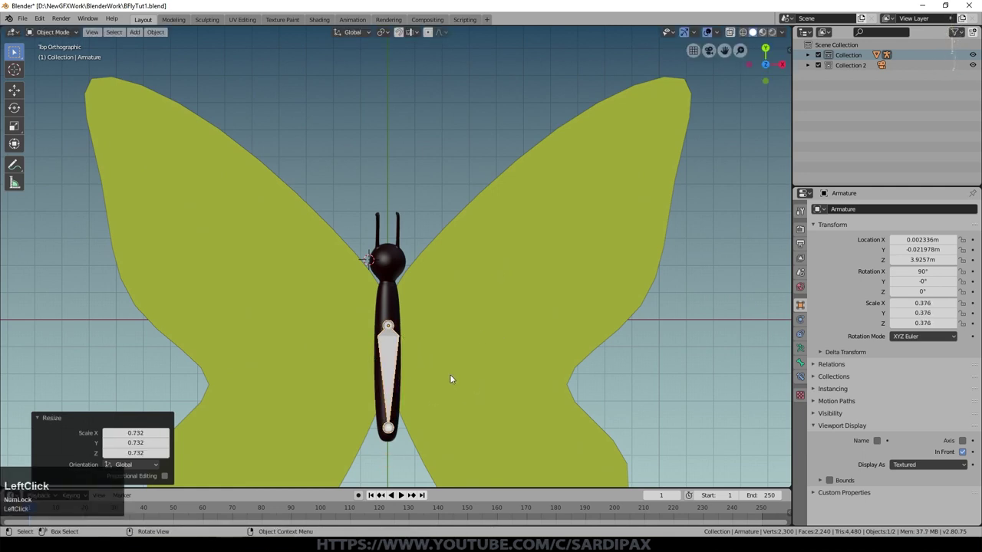
Step: Extrude two bones sideways from the body bone's front joint, one to each wing's outer edge, the +X one about 0.84 m long
key(Tab)
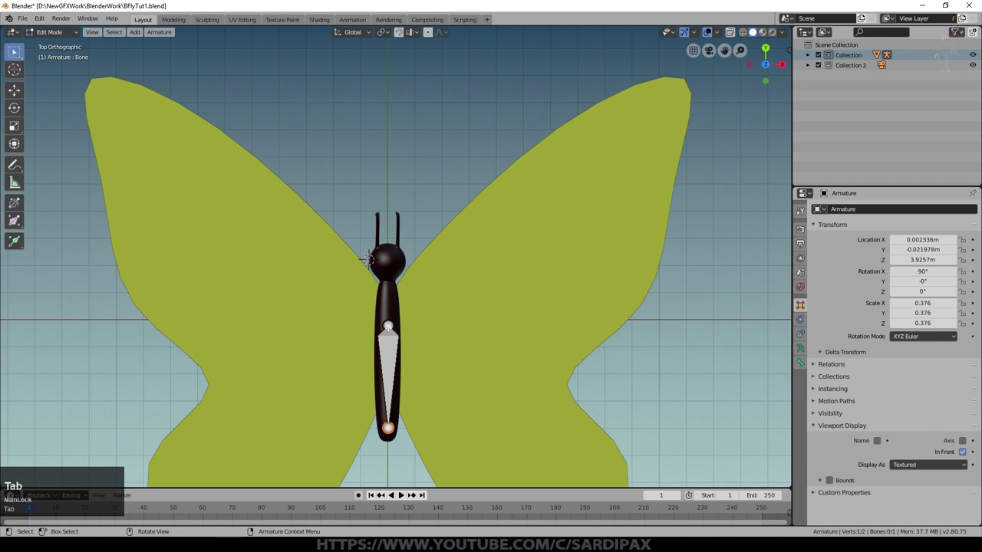
click(393, 331)
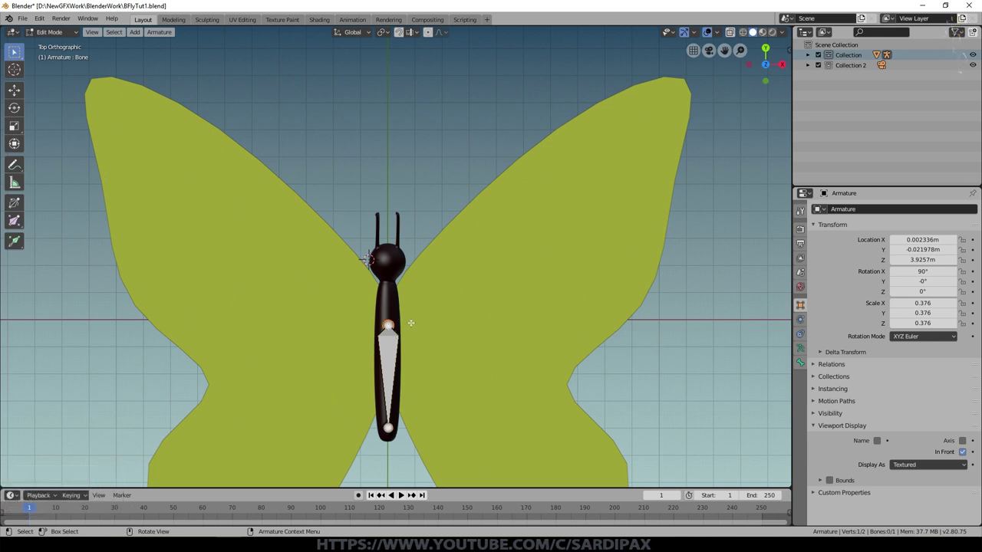
key(e)
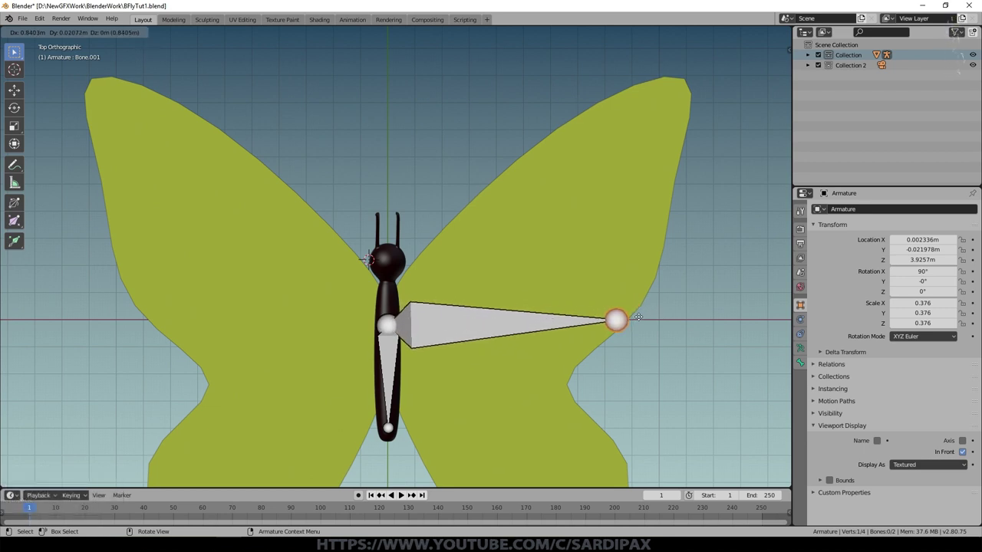
click(637, 317)
click(383, 324)
key(e)
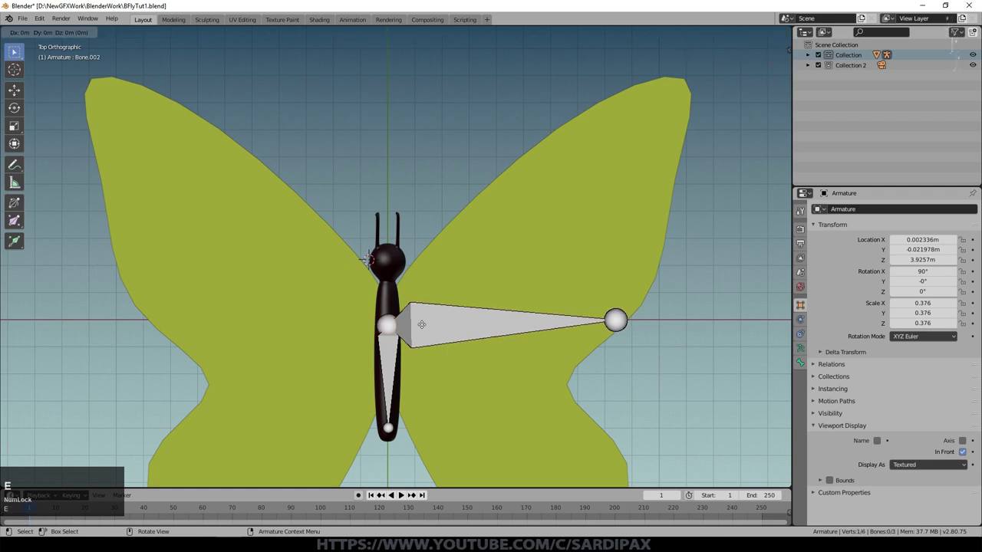
click(195, 321)
Step: Return the armature to Object Mode and save the file
middle_drag(450, 366, 524, 344)
key(Tab)
key(ctrl+s)
click(262, 349)
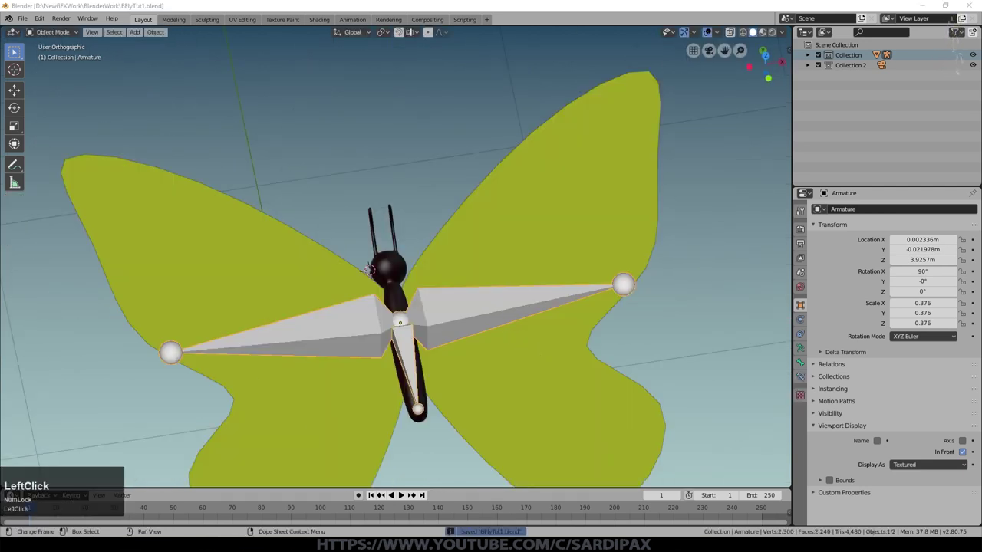
Step: Parent the butterfly mesh to the armature using Armature Deform With Automatic Weights
middle_drag(531, 335, 517, 291)
click(554, 291)
key(a)
key(a)
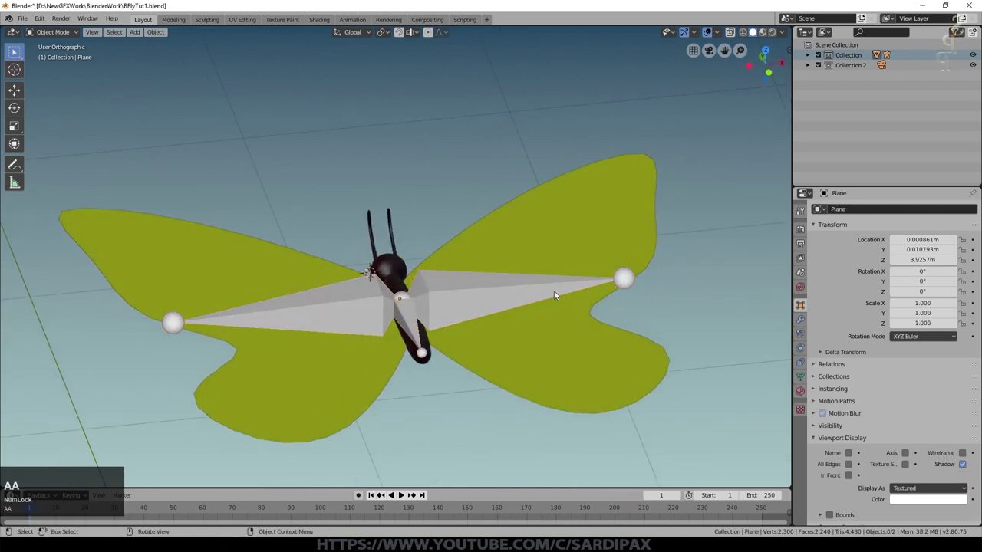
click(561, 247)
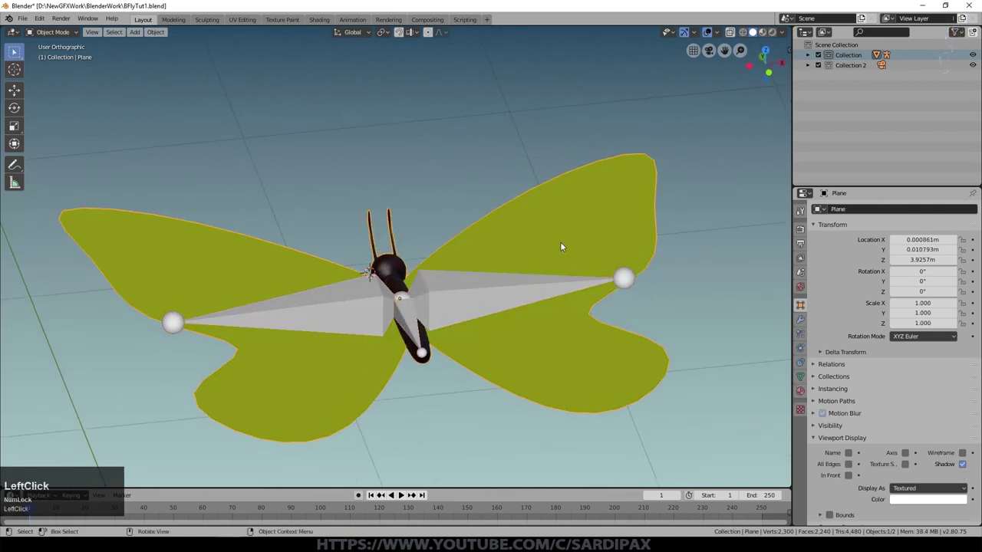
shift+click(461, 304)
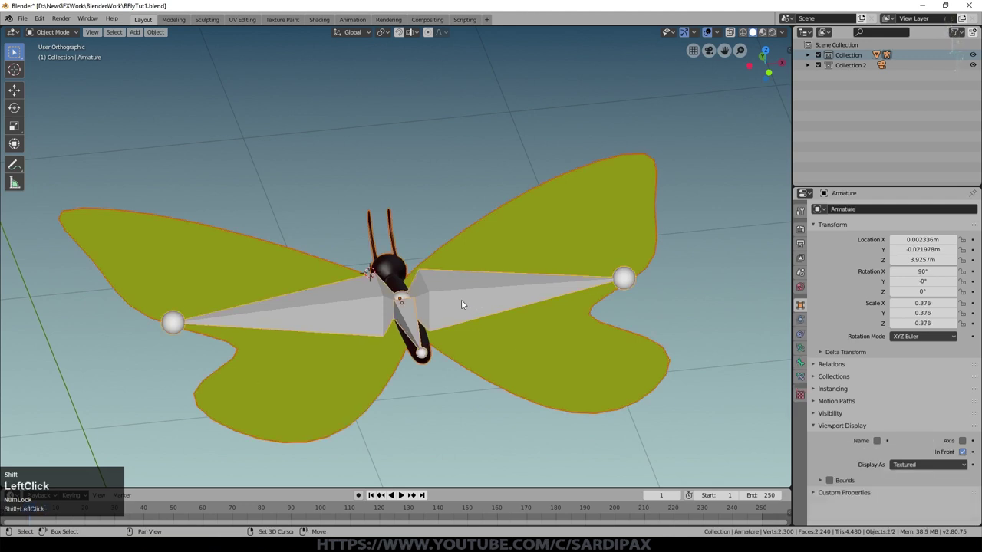
key(ctrl+p)
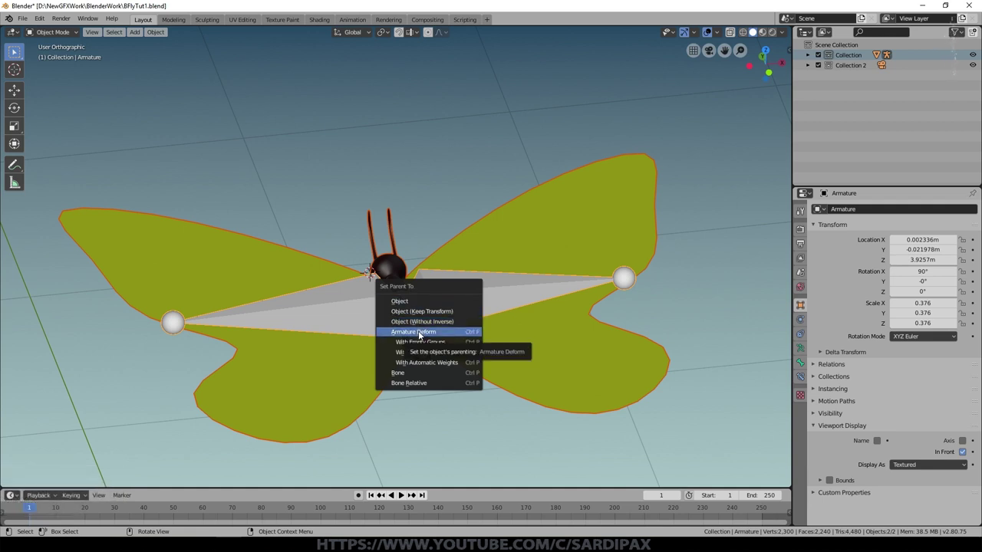
click(451, 363)
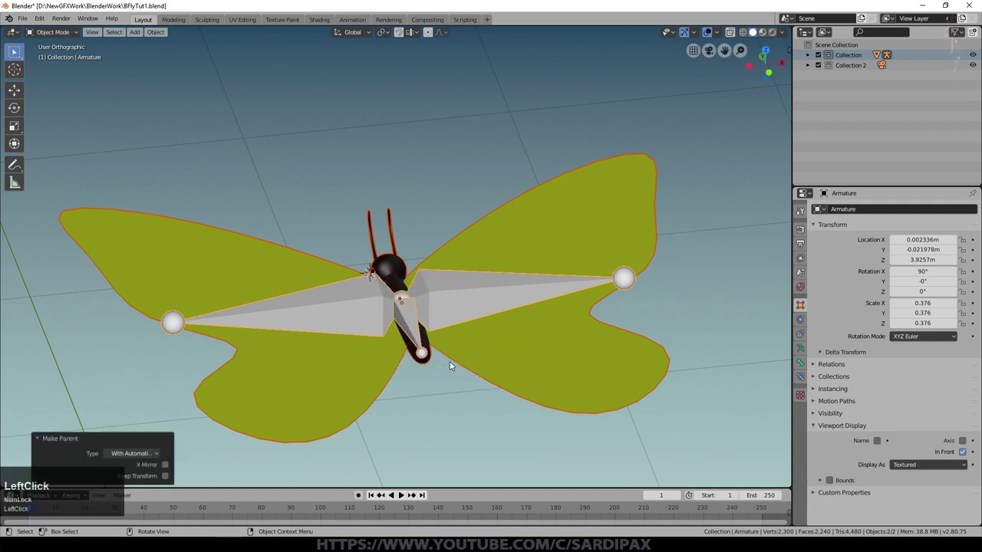
Step: Test the mesh deformation by trial-rotating each of the two wing bones in Pose Mode
click(455, 307)
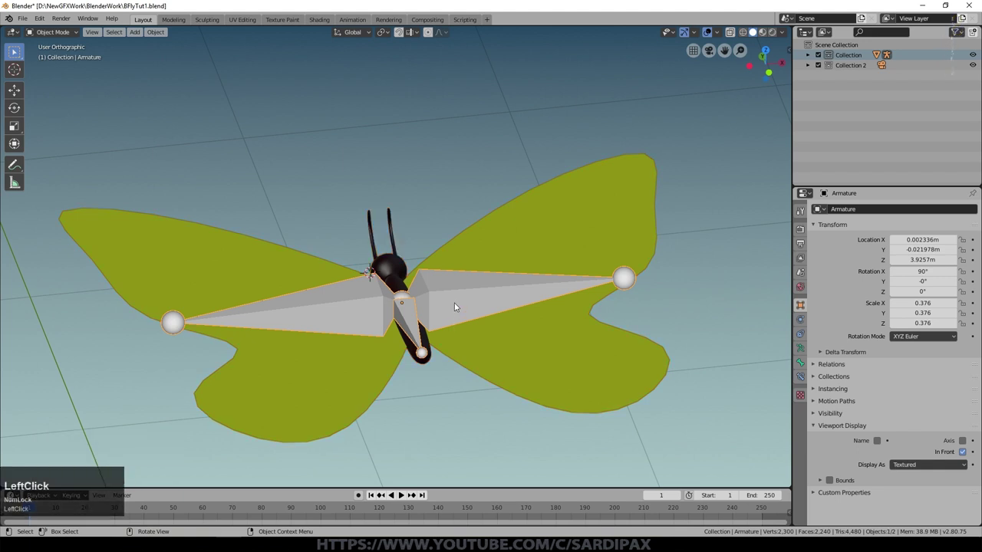
click(52, 31)
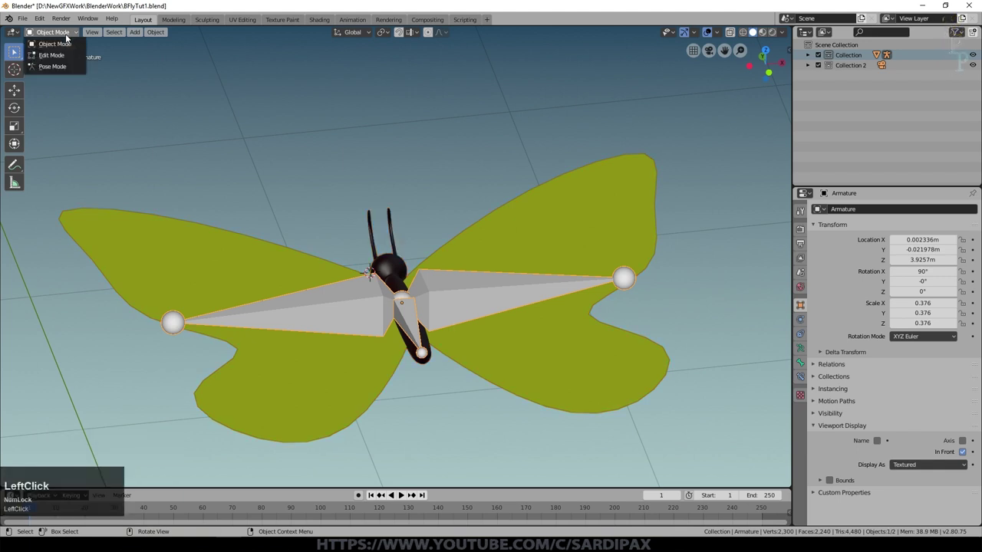
click(52, 67)
click(480, 299)
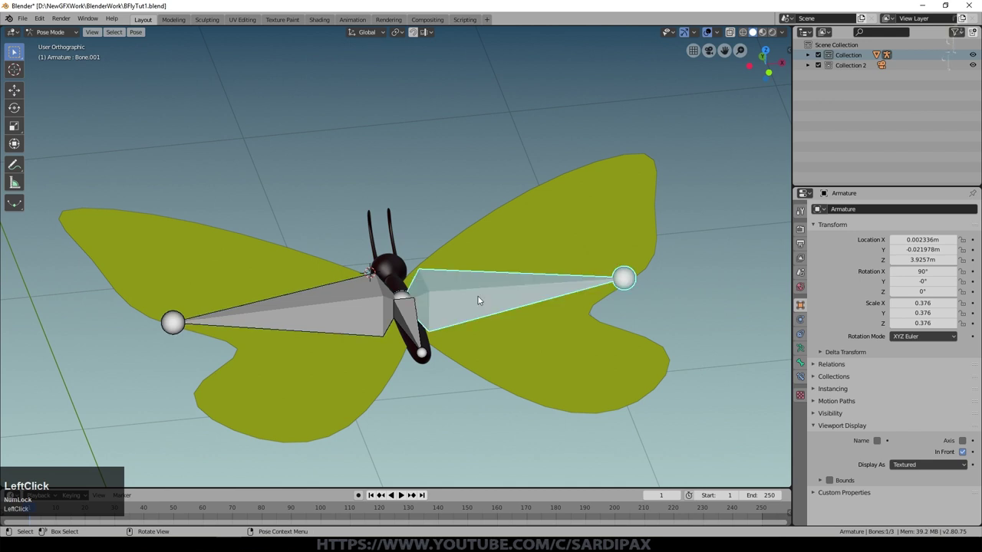
click(321, 305)
click(523, 285)
key(r)
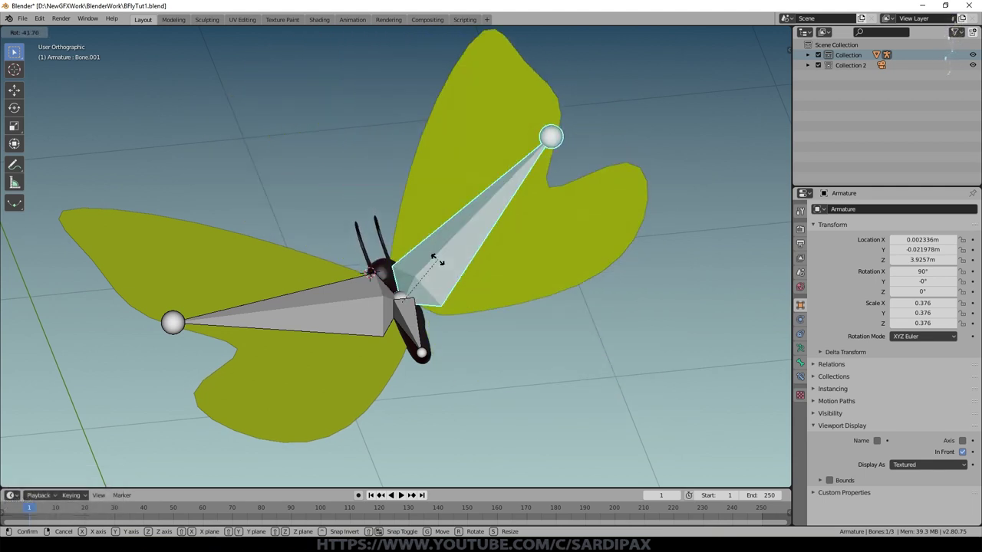
click(453, 290)
click(378, 292)
key(r)
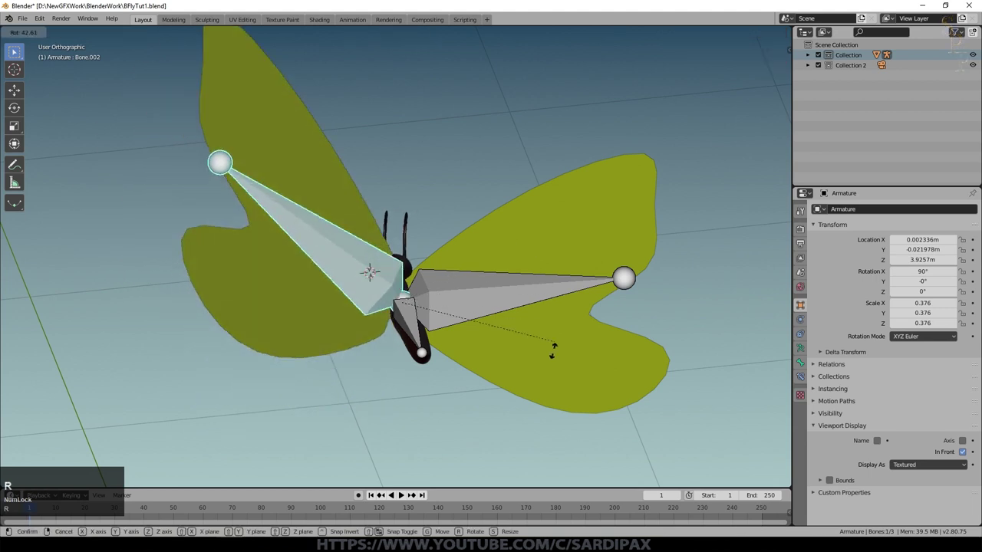
key(Escape)
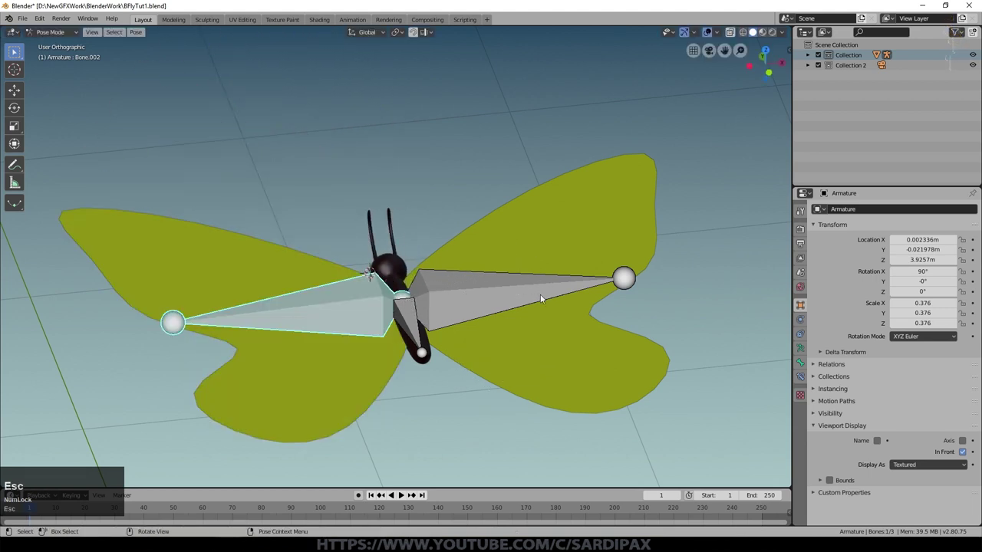
Step: Trial-rotate the -X wing bone about the global Y axis in top view, cancel it and return to Object Mode
key(KP_7)
key(r)
key(y)
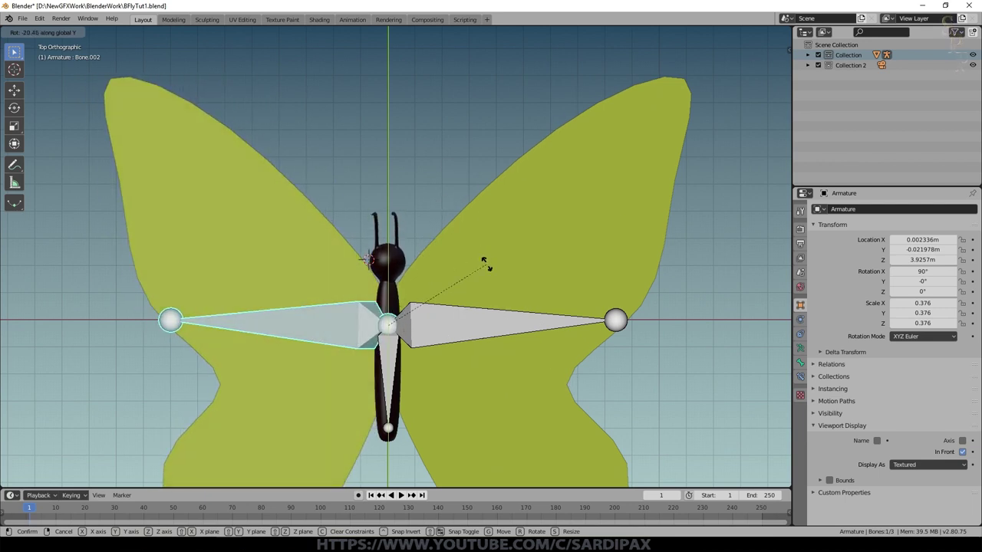
key(Escape)
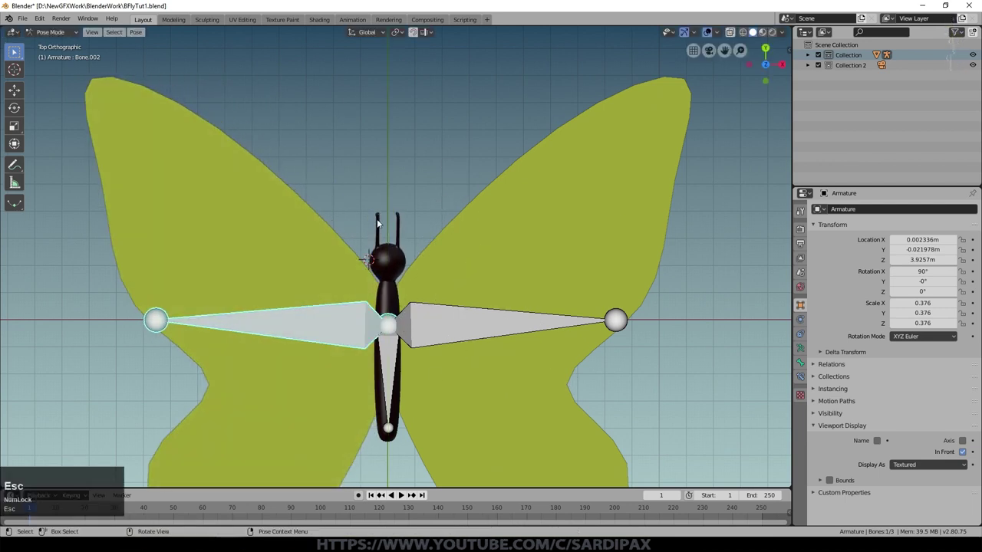
middle_drag(377, 223, 398, 297)
click(51, 31)
click(46, 44)
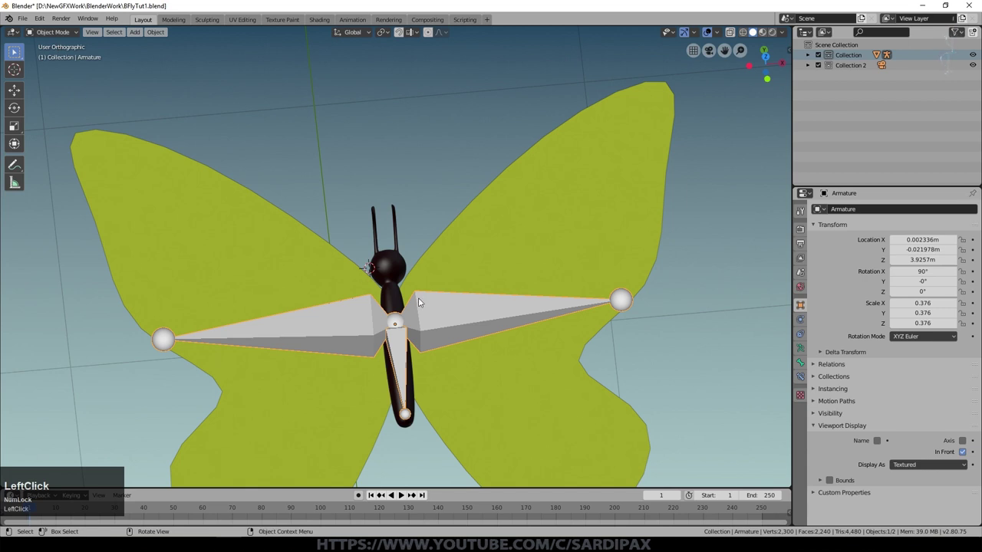
Step: Open the butterfly mesh in Edit Mode and select only the vertices assigned to the Bone.002 vertex group
click(387, 266)
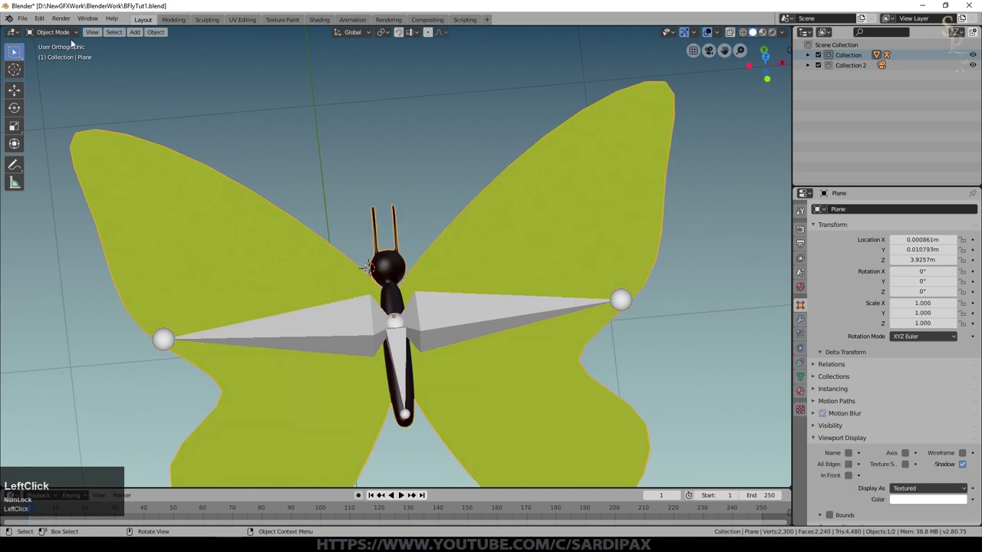
click(800, 377)
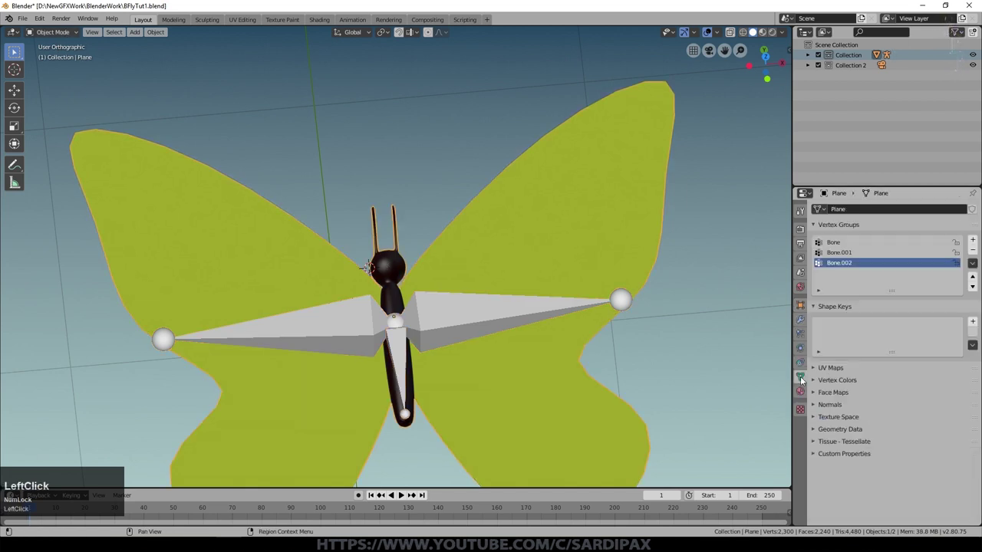
click(865, 263)
key(Tab)
key(a)
key(a)
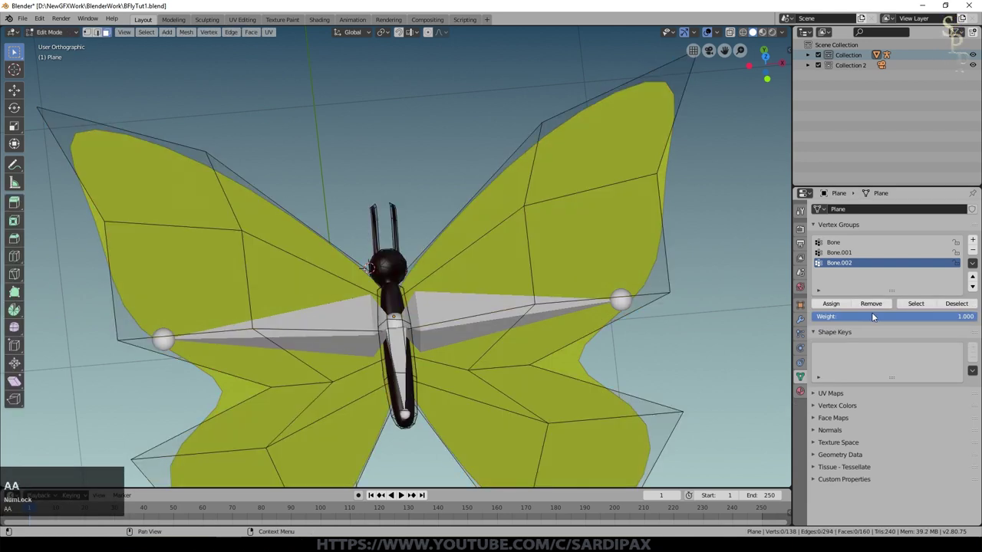
click(915, 304)
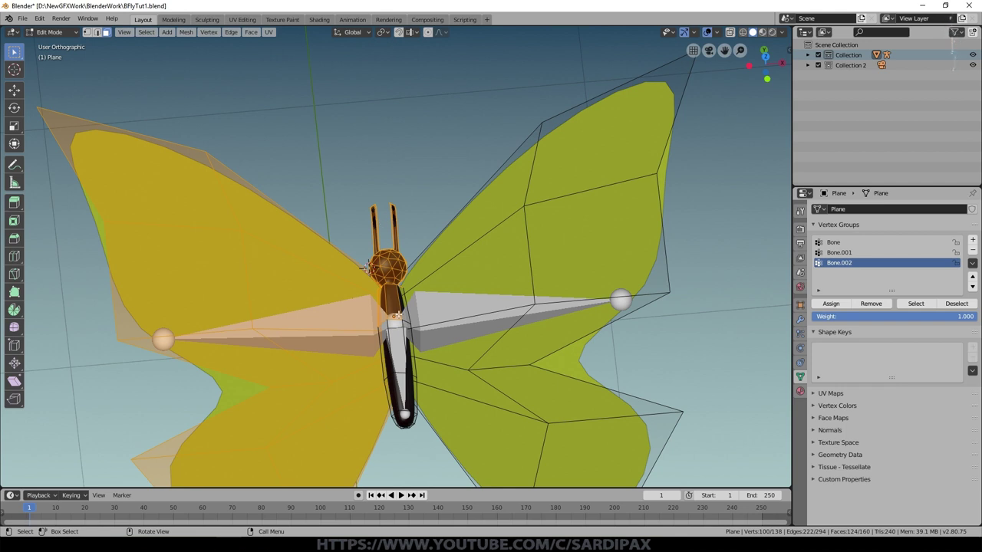
Step: Check which vertices belong to the Bone.001 vertex group, then clear the selection
click(842, 253)
key(a)
key(a)
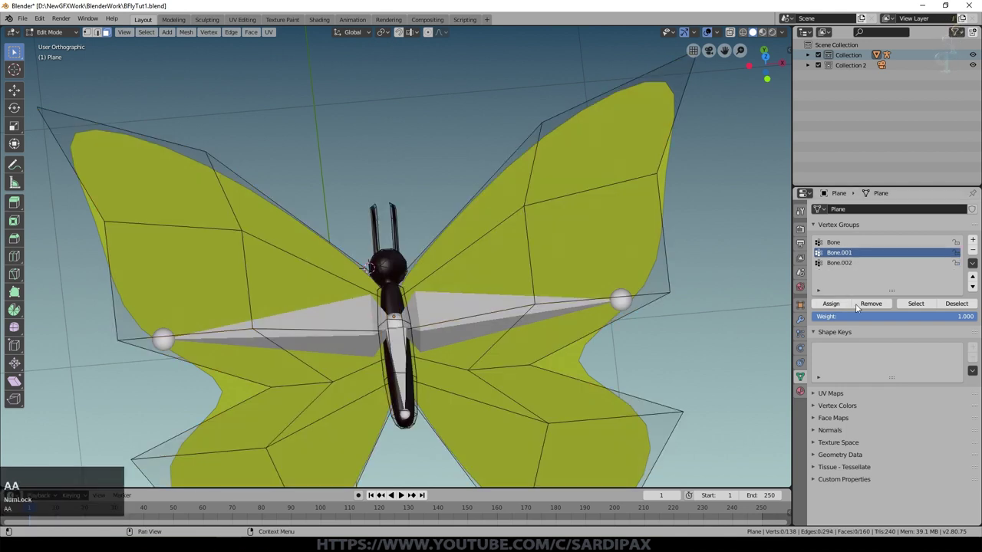
click(926, 308)
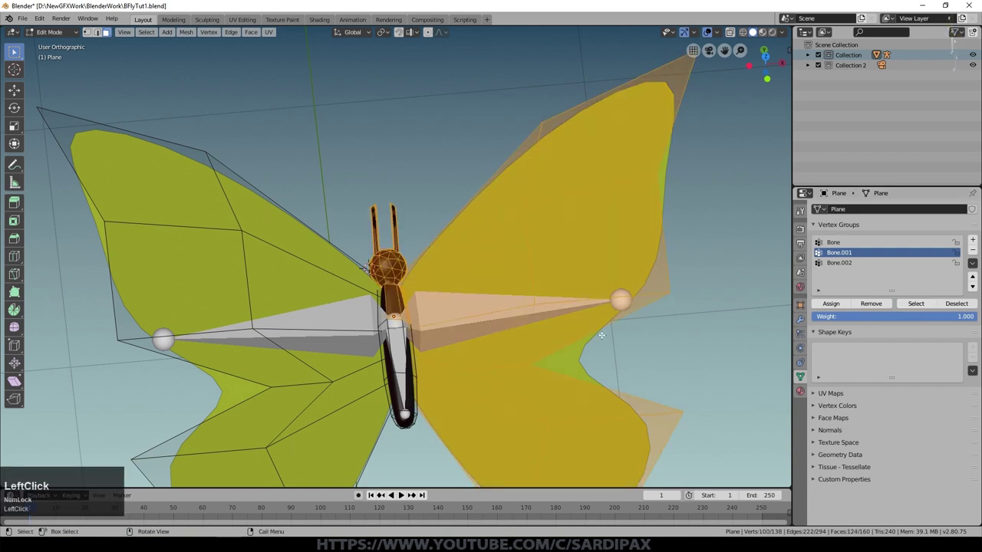
key(a)
key(a)
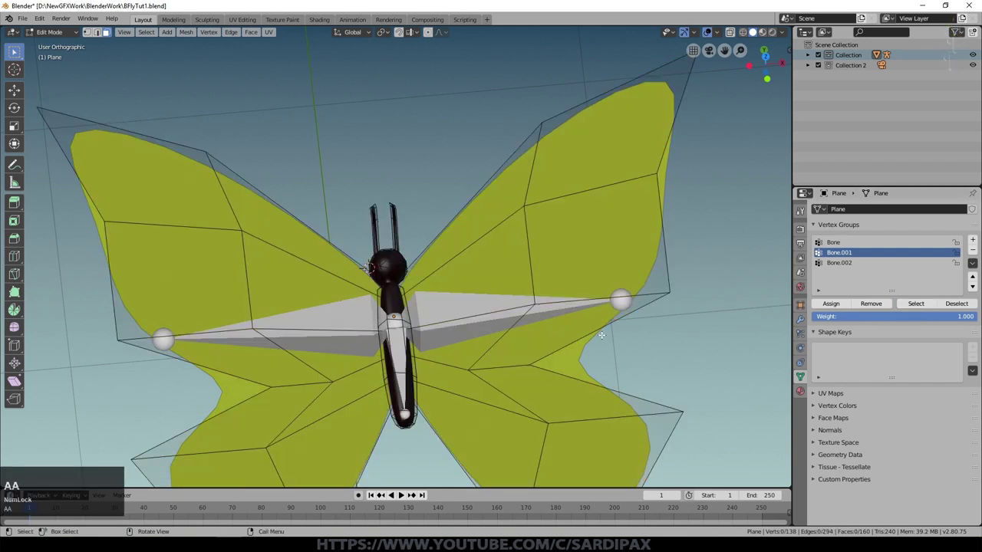
Step: Select the Bone group's vertices, remove them from the Bone.001 and Bone.002 vertex groups, and deselect everything
click(835, 244)
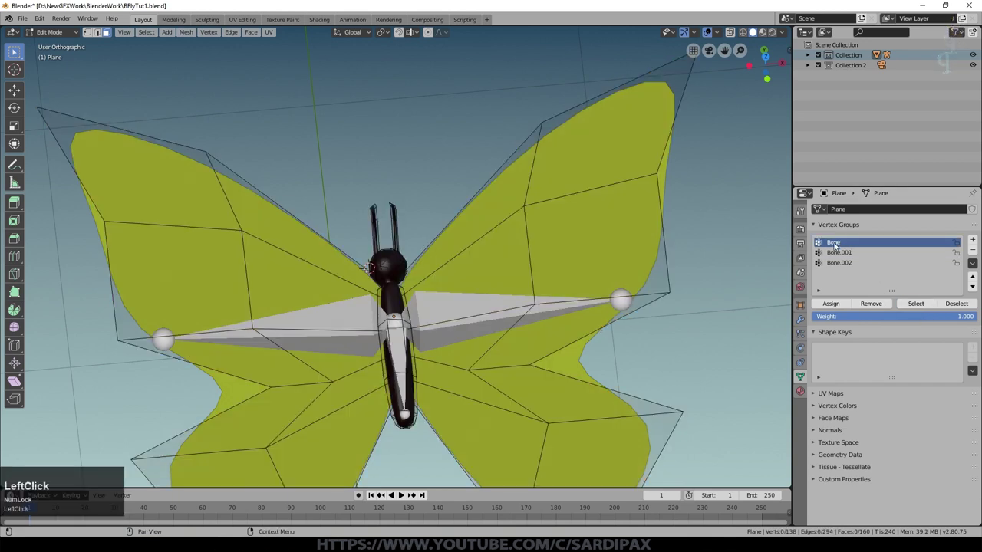
click(925, 306)
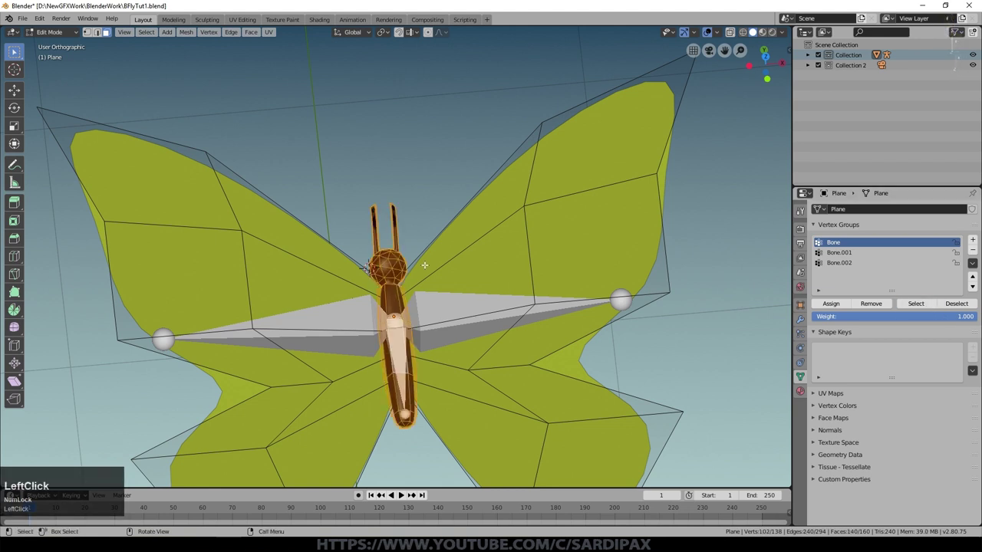
middle_drag(424, 265, 335, 249)
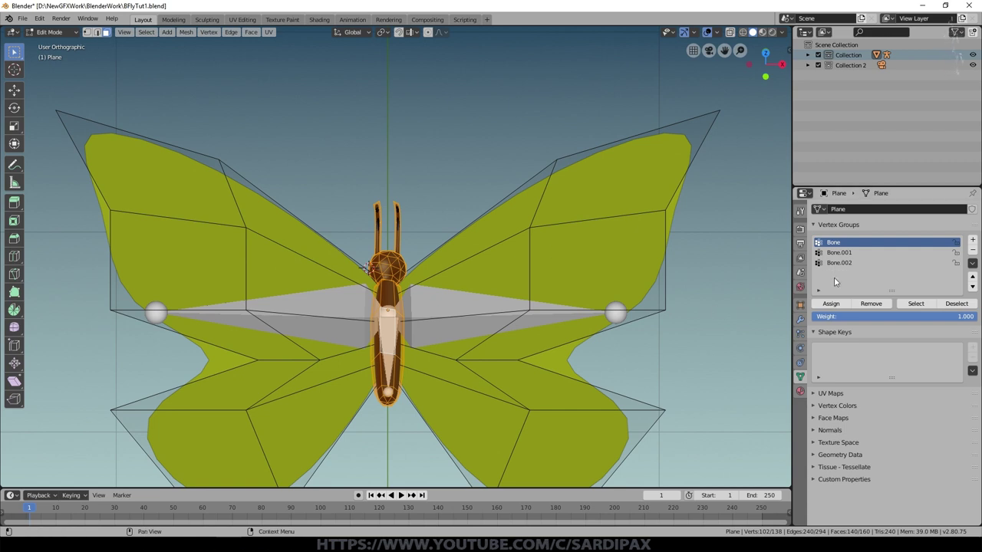
click(842, 253)
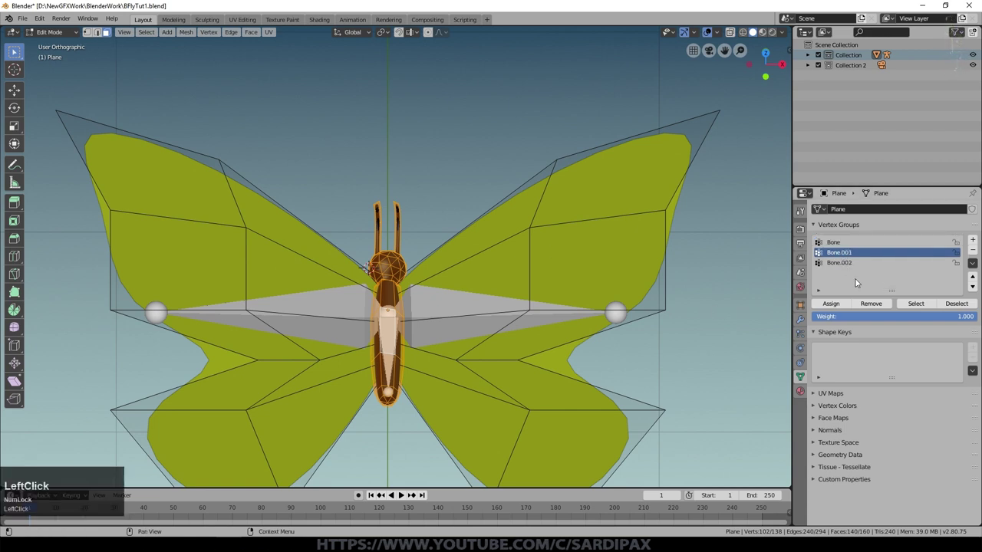
click(877, 307)
click(841, 263)
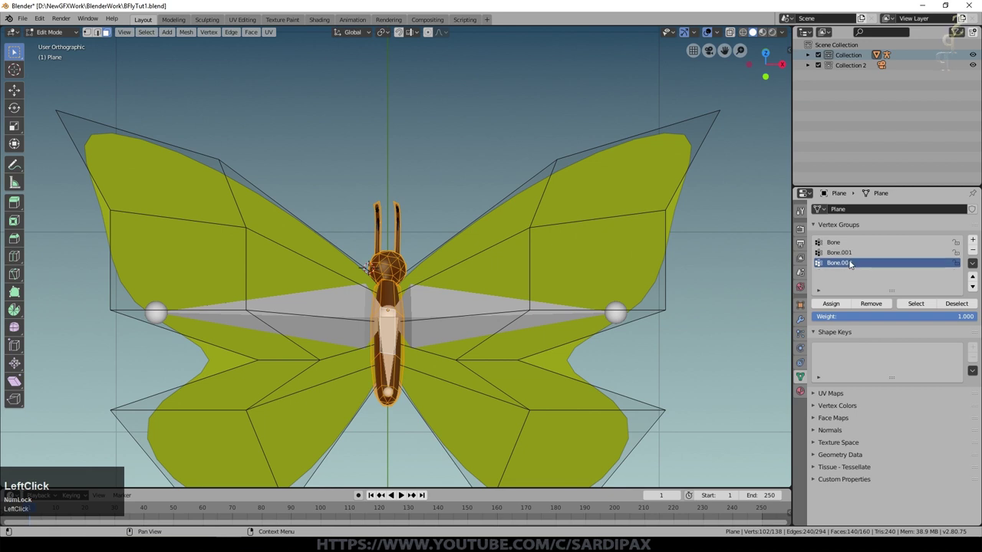
click(869, 307)
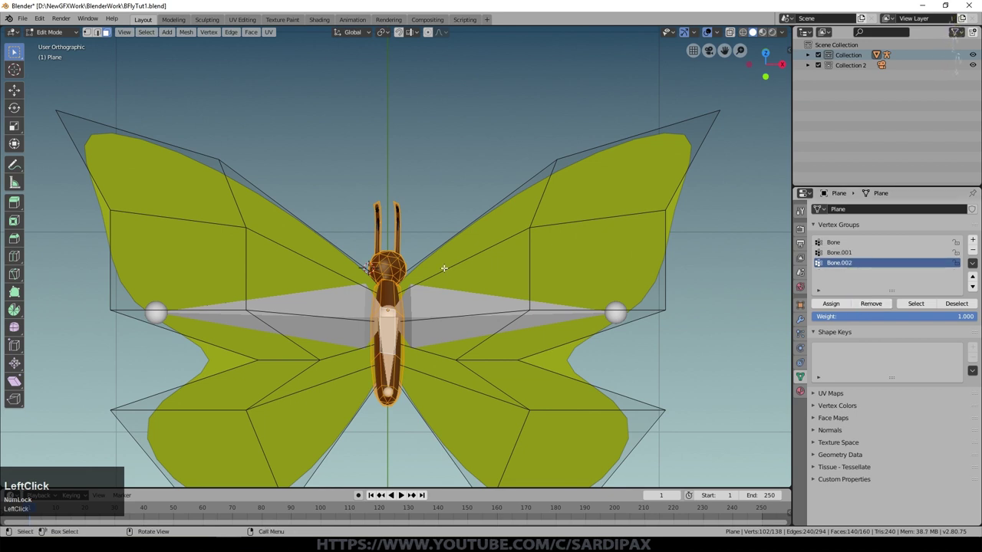
key(a)
key(a)
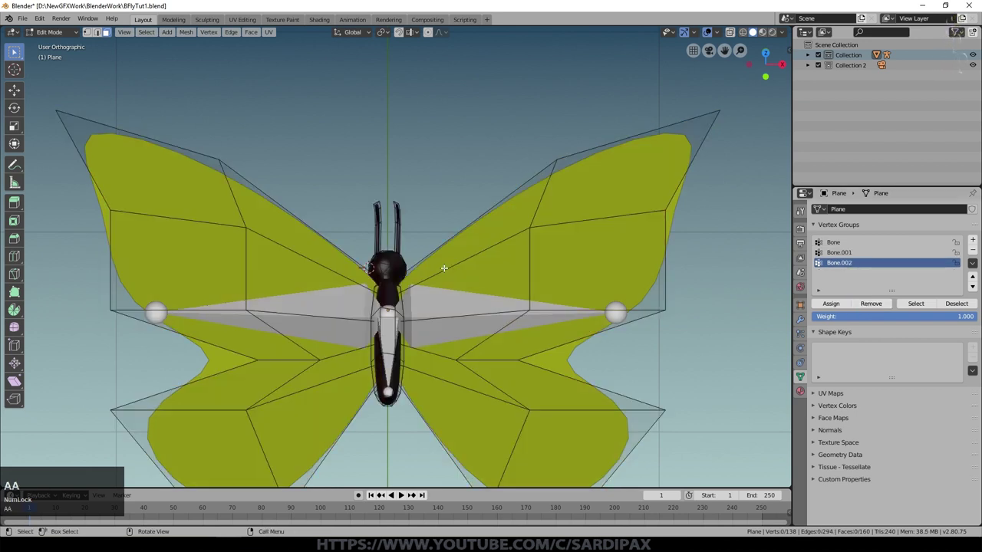
Step: Check which vertices belong to the Bone.002 and Bone.001 vertex groups, clearing the selection after each check
click(915, 305)
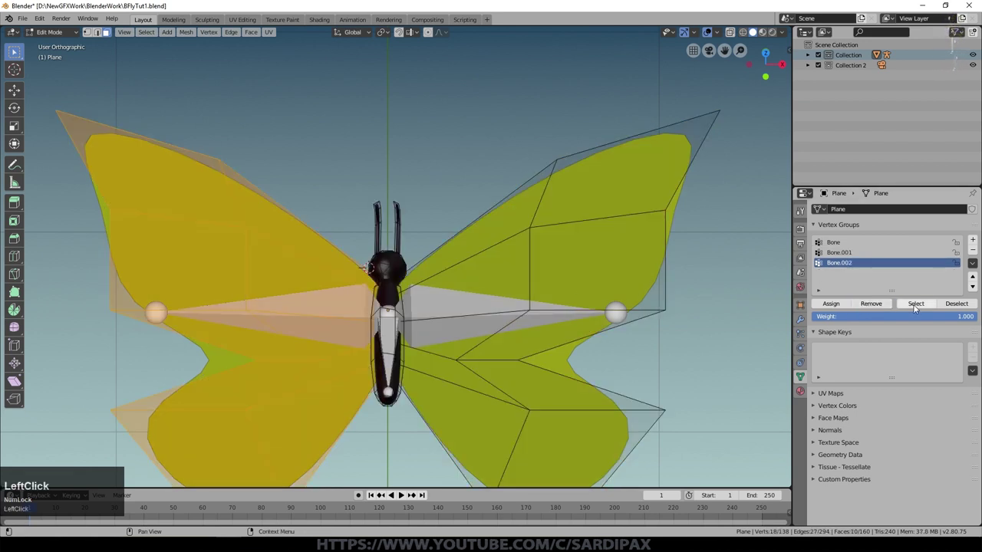
key(a)
key(a)
click(838, 254)
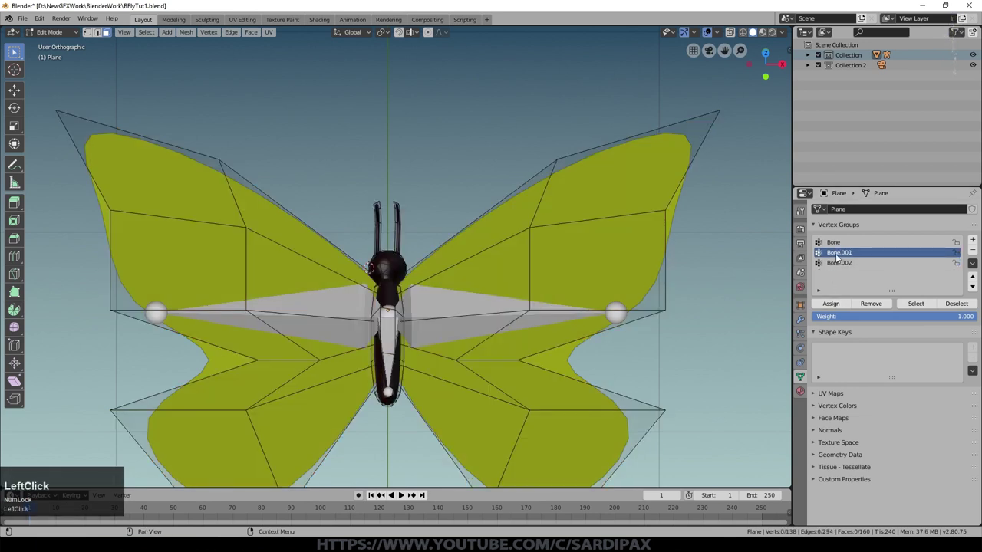
click(916, 304)
key(a)
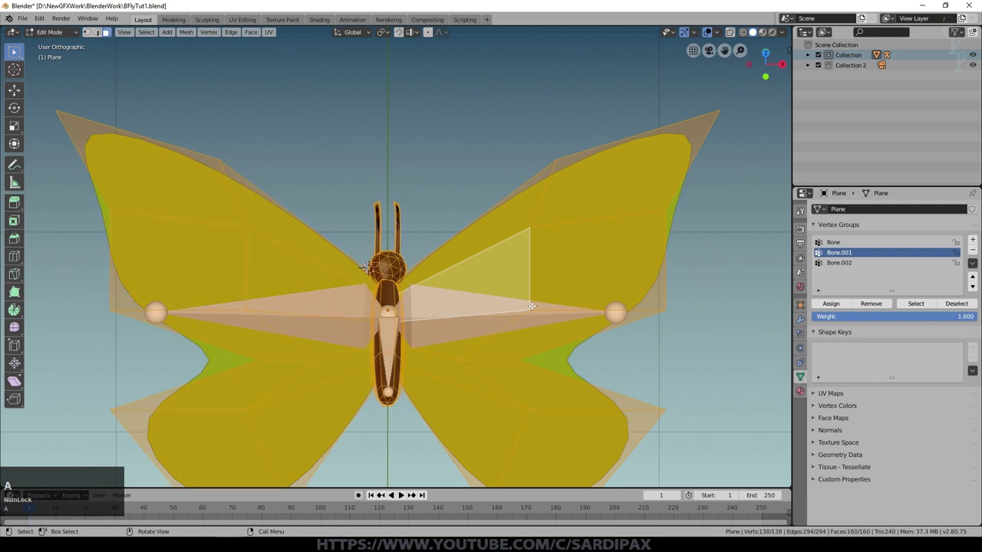
key(a)
Step: Leave the mesh's Edit Mode, select the armature and switch it to Pose Mode
key(Tab)
click(494, 315)
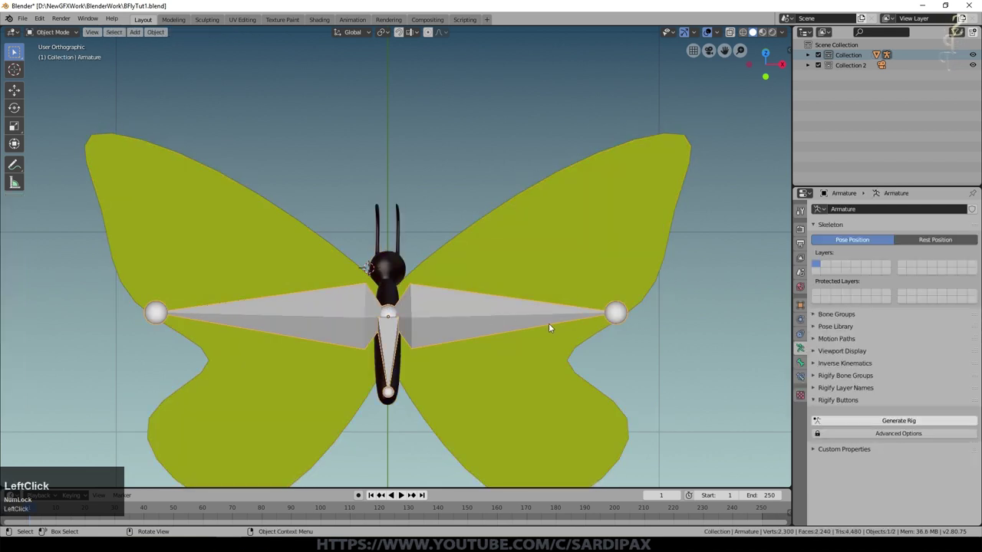
click(52, 32)
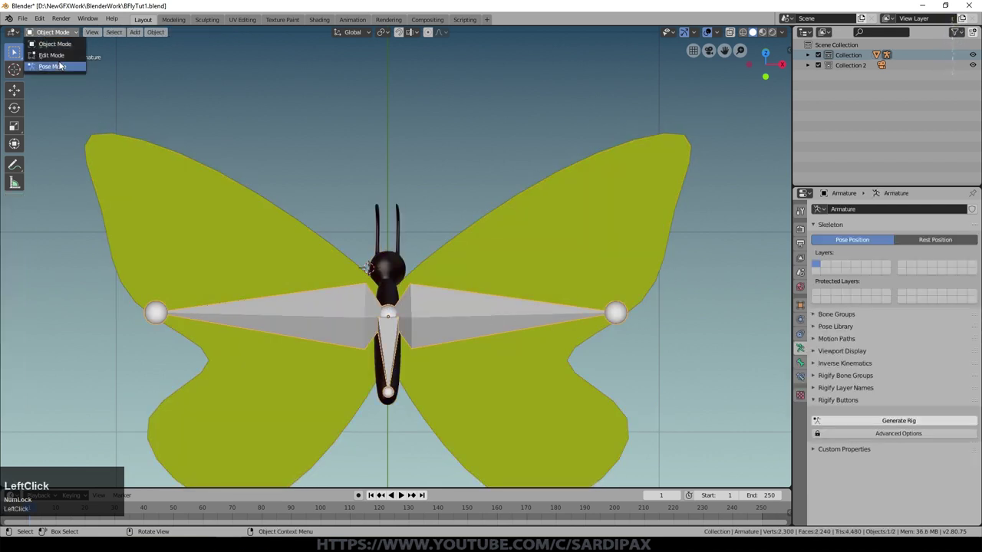
click(54, 67)
Step: Trial-rotate the Bone.001 wing bone about the global Y axis and cancel the rotation
click(469, 308)
key(r)
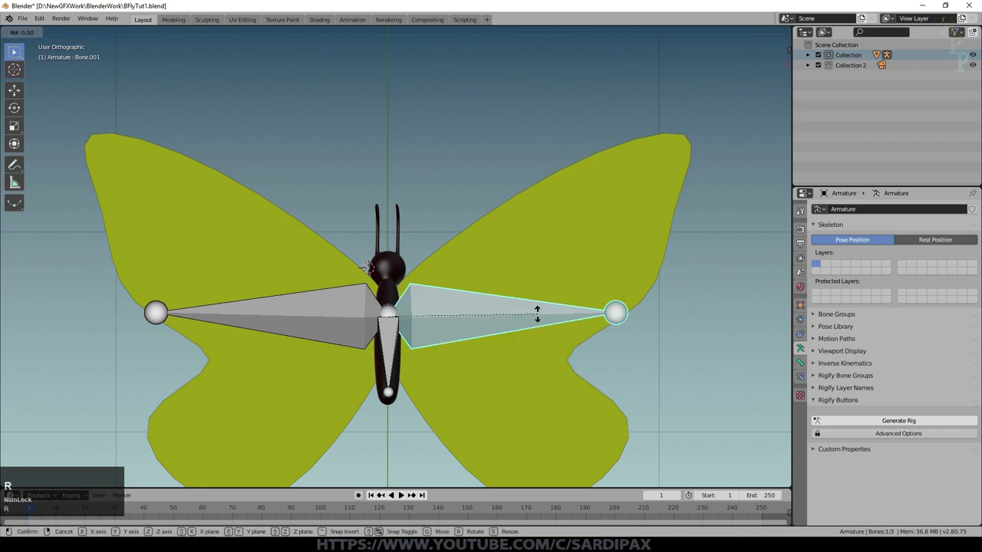
key(y)
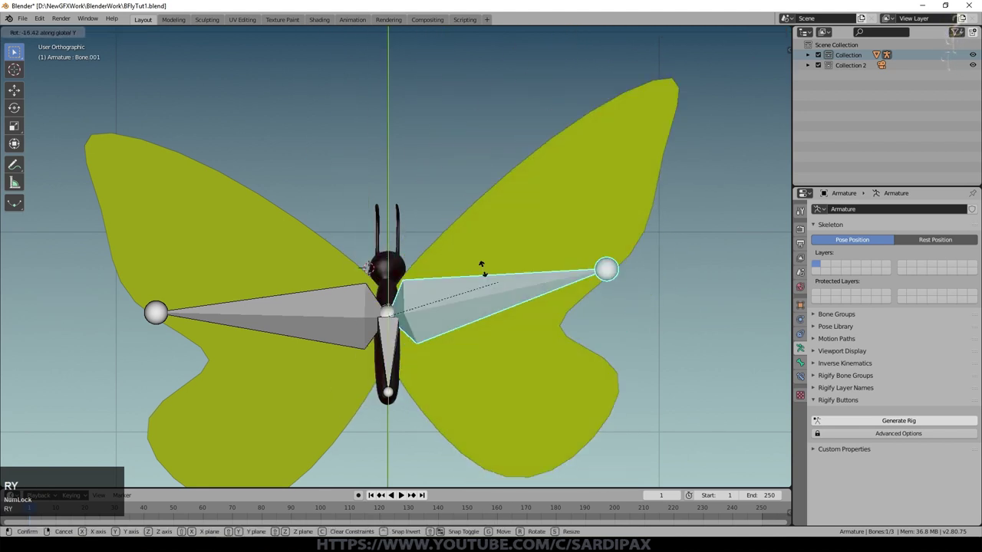
key(Escape)
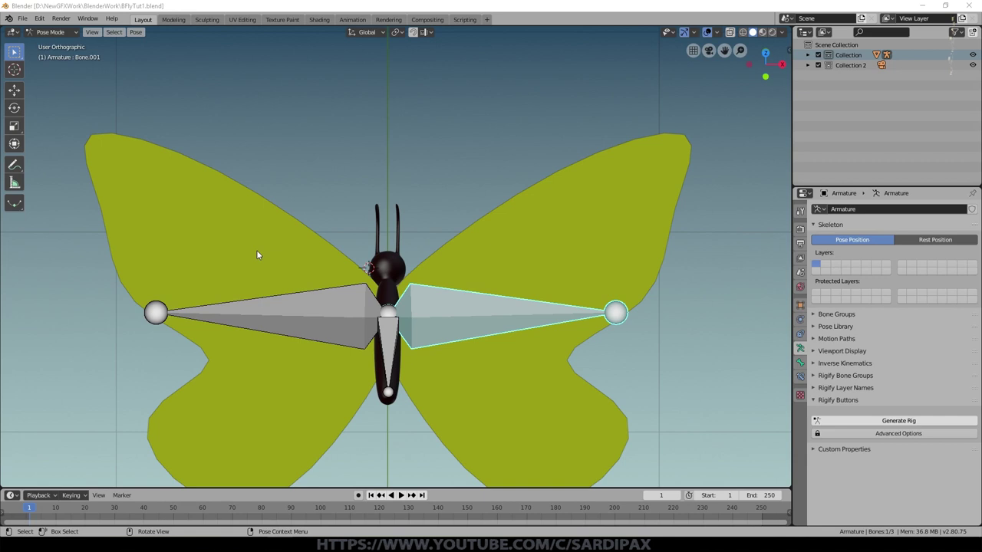
Step: Select both wing bones and insert a Rotation keyframe for them at frame 1
middle_drag(257, 255, 175, 335)
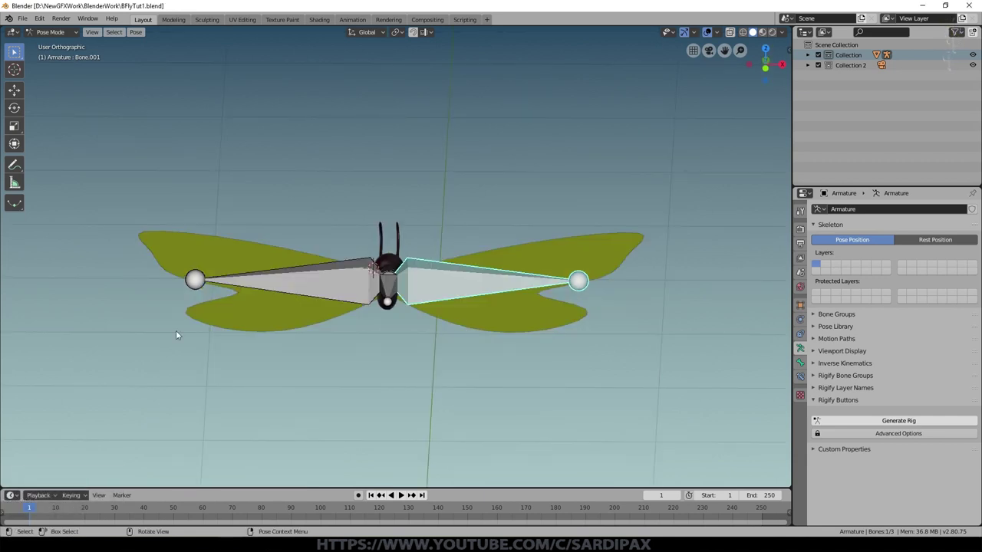
shift+click(284, 280)
middle_drag(484, 270, 484, 306)
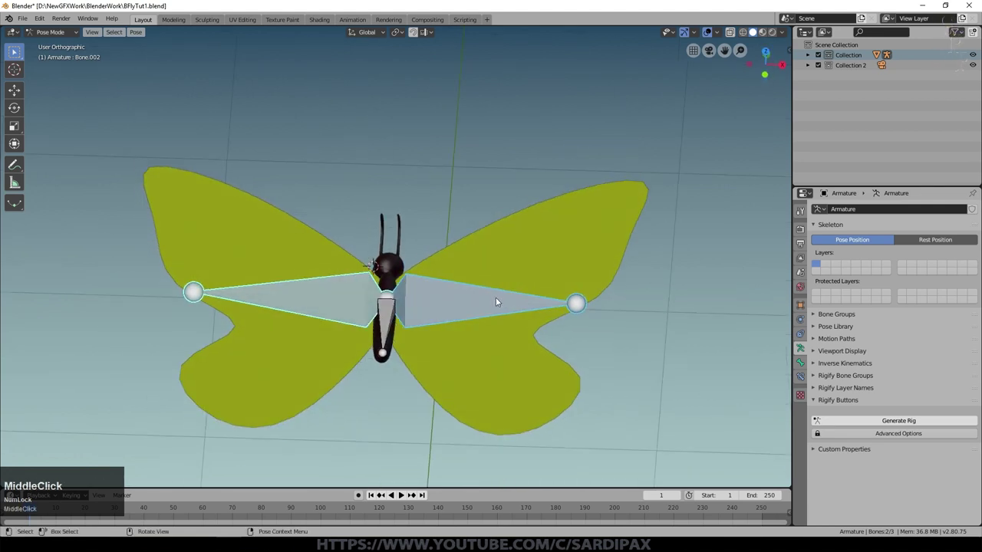
key(i)
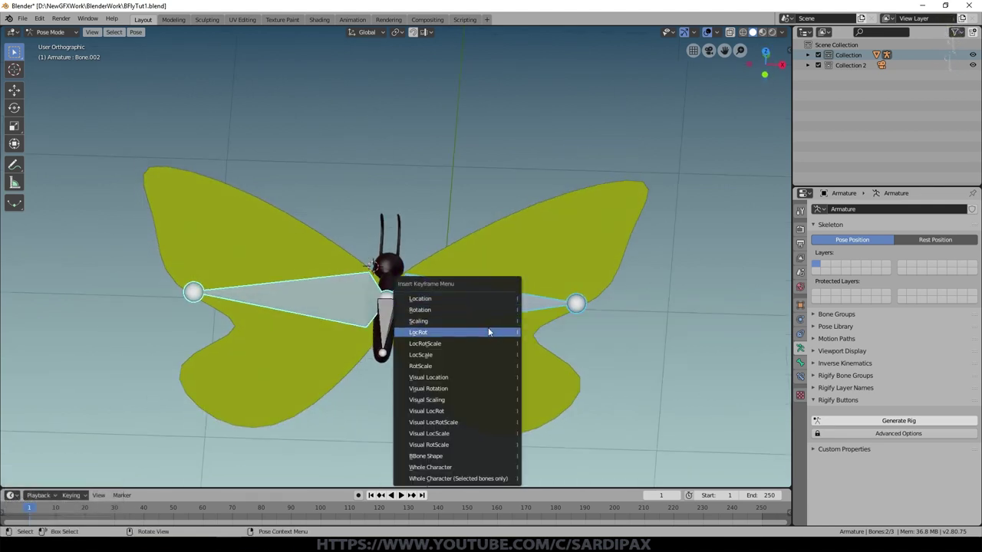
click(476, 309)
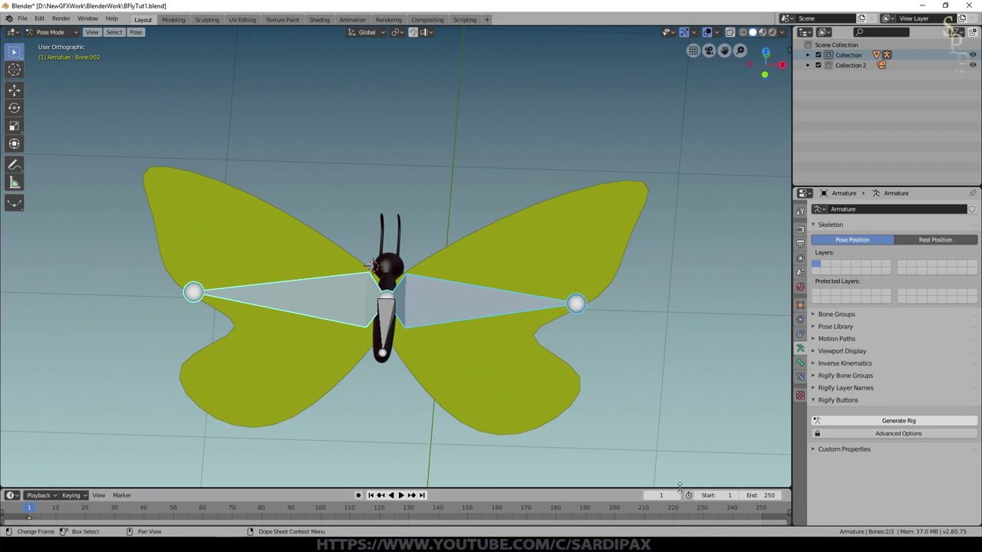
Step: Go to frame 5 and rotate the Bone.001 wing bone -80° about the global Y axis
drag(34, 510, 42, 509)
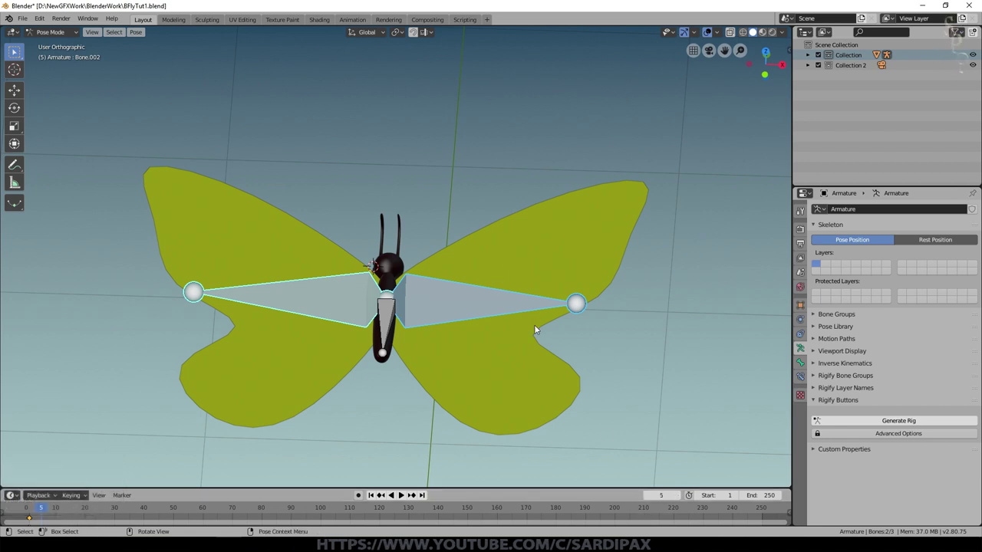
middle_drag(540, 344, 541, 324)
click(456, 276)
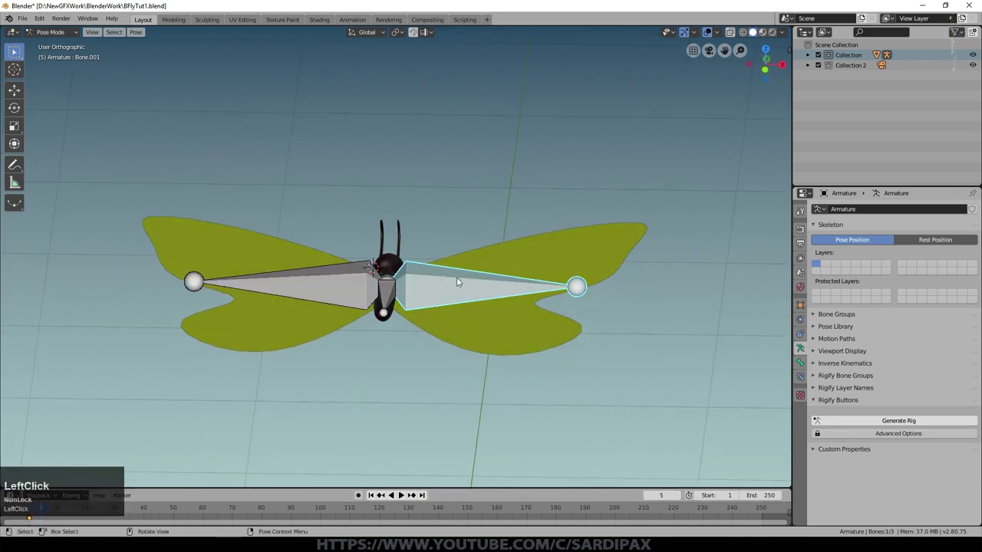
key(r)
key(y)
key(KP_Subtract)
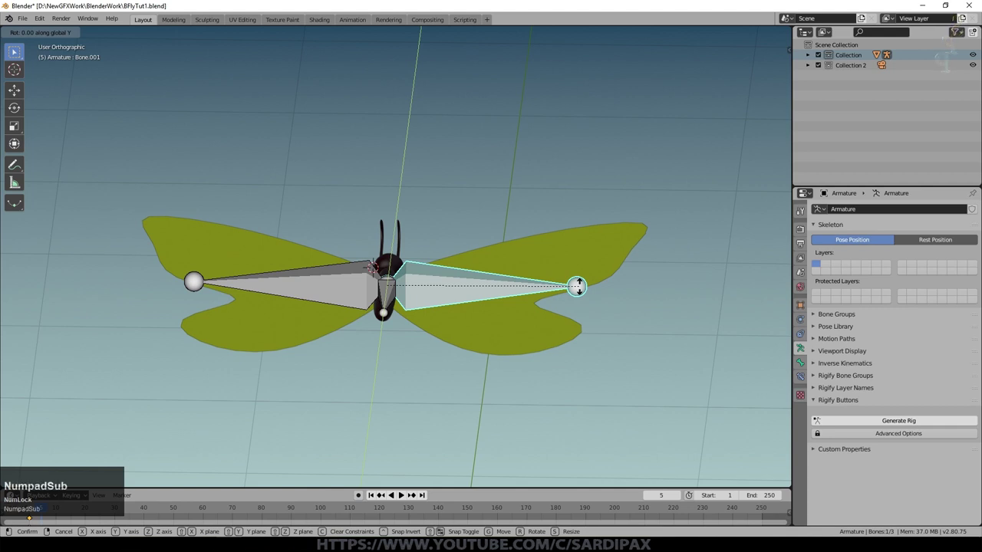
text(80)
key(KP_Enter)
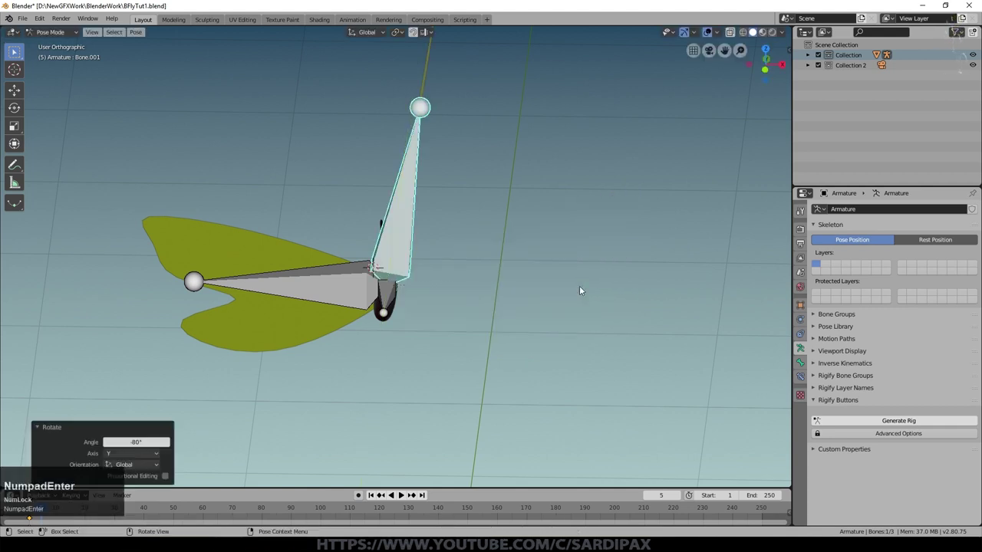
Step: Rotate the Bone.002 wing bone 80° about the global Y axis at frame 5
click(367, 285)
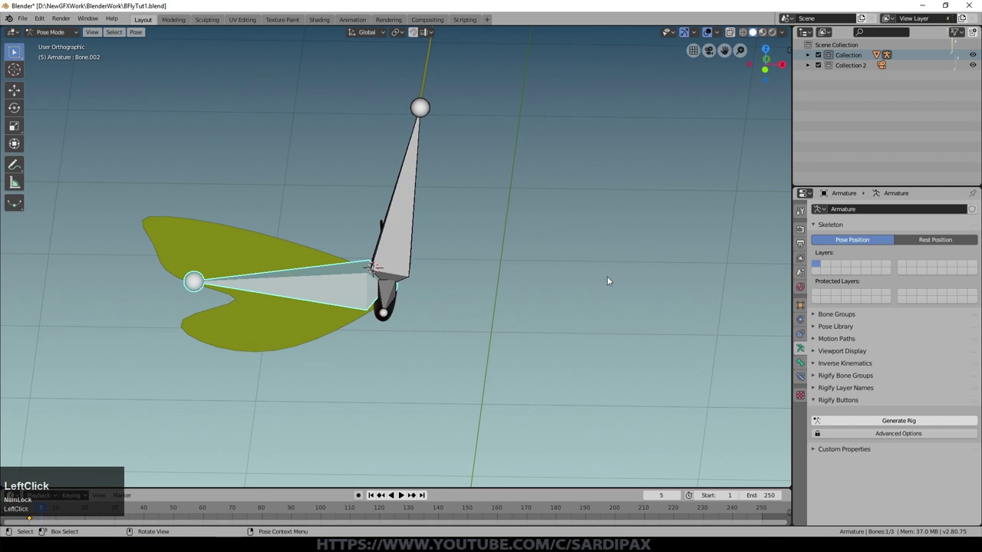
text(ry)
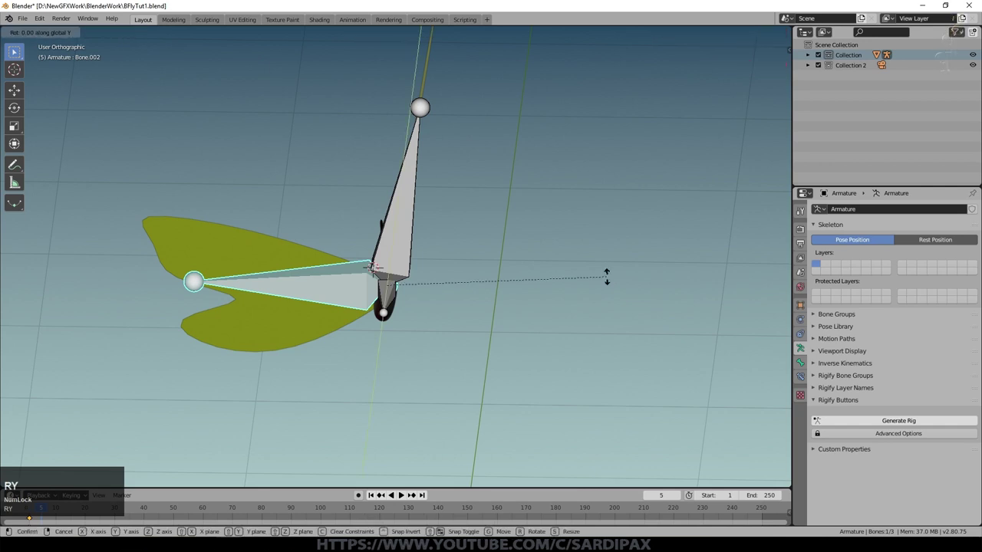
text(80)
key(KP_Enter)
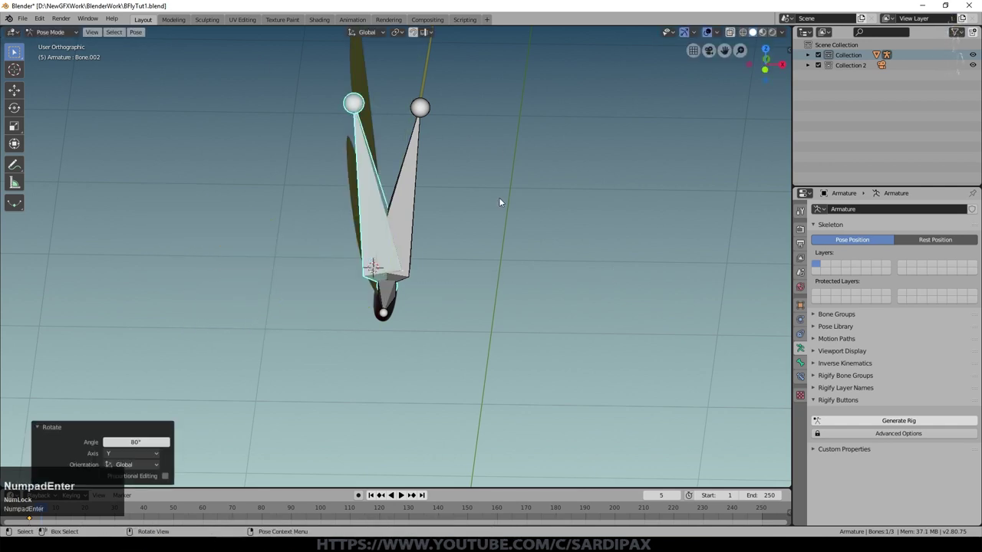
Step: Select both raised wing bones and insert a Rotation keyframe at frame 5
middle_drag(499, 203, 448, 220)
shift+click(406, 223)
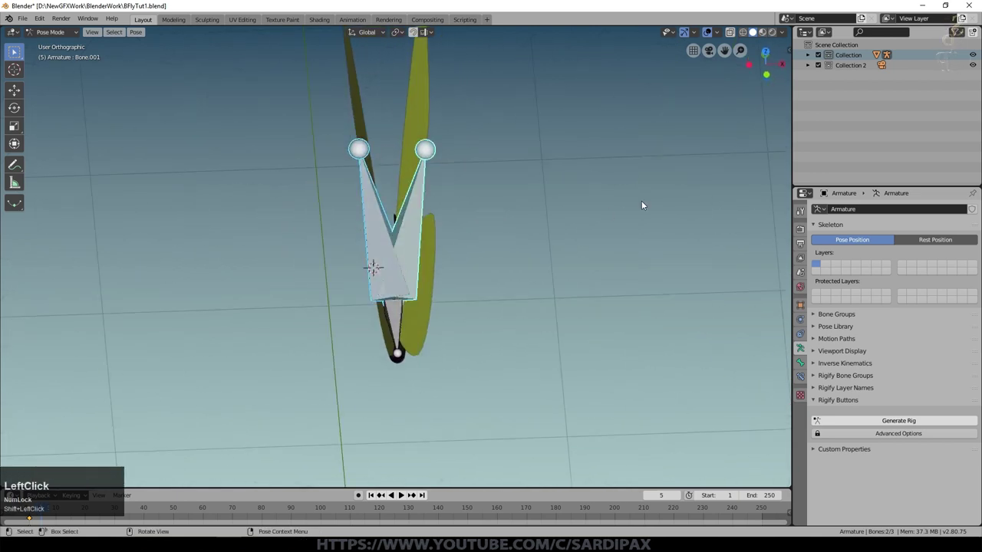
key(i)
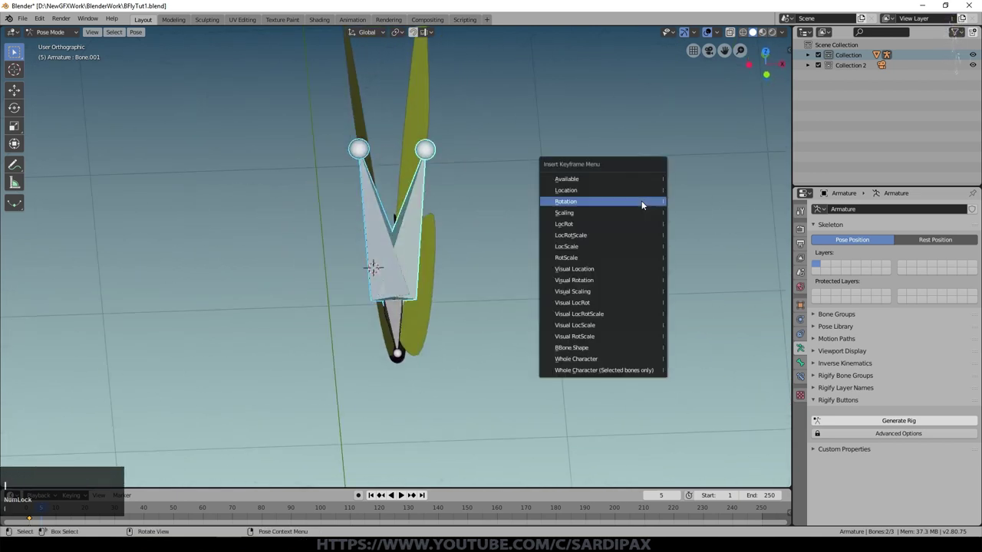
click(642, 202)
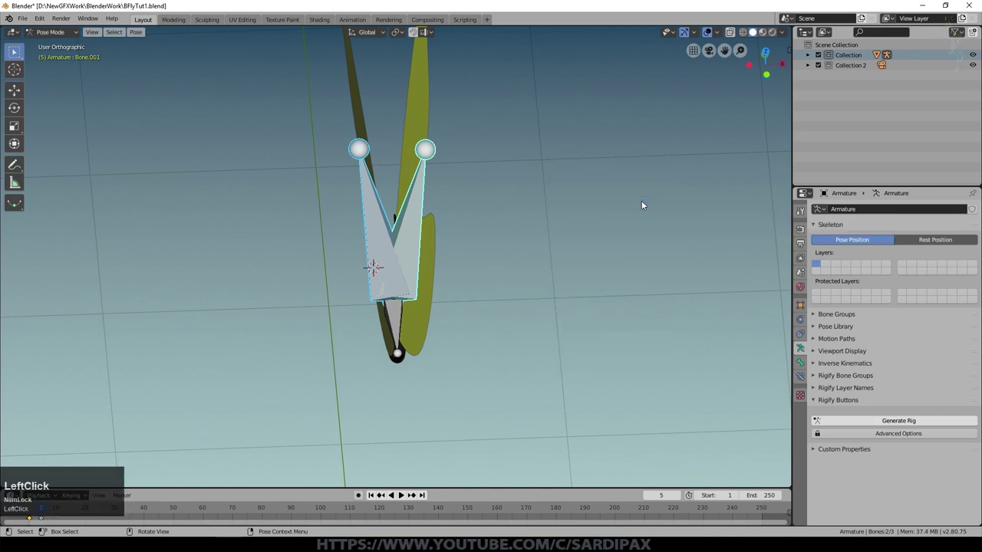
Step: Set the current frame to 10 and rotate the Bone.001 wing bone 80° about the global Y axis
click(662, 494)
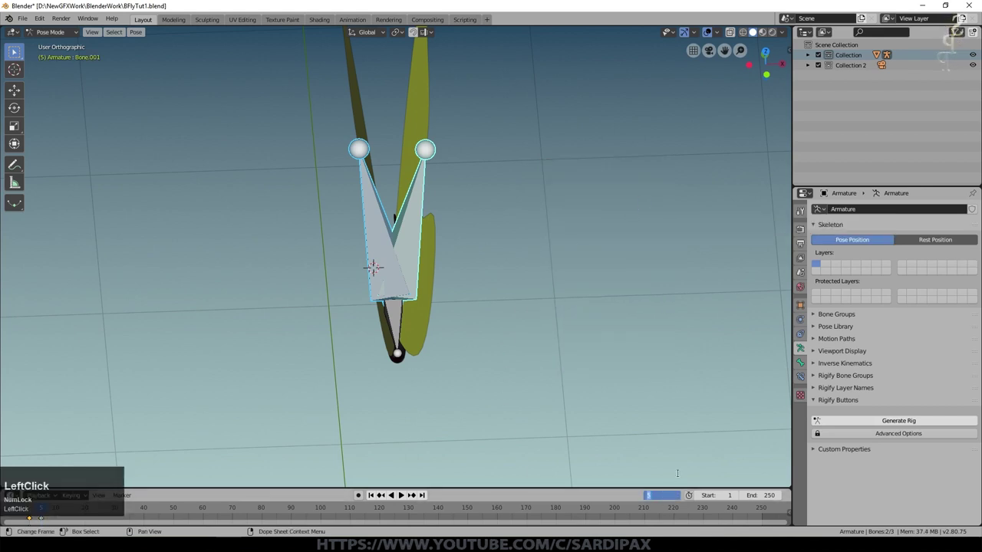
text(10)
key(KP_Enter)
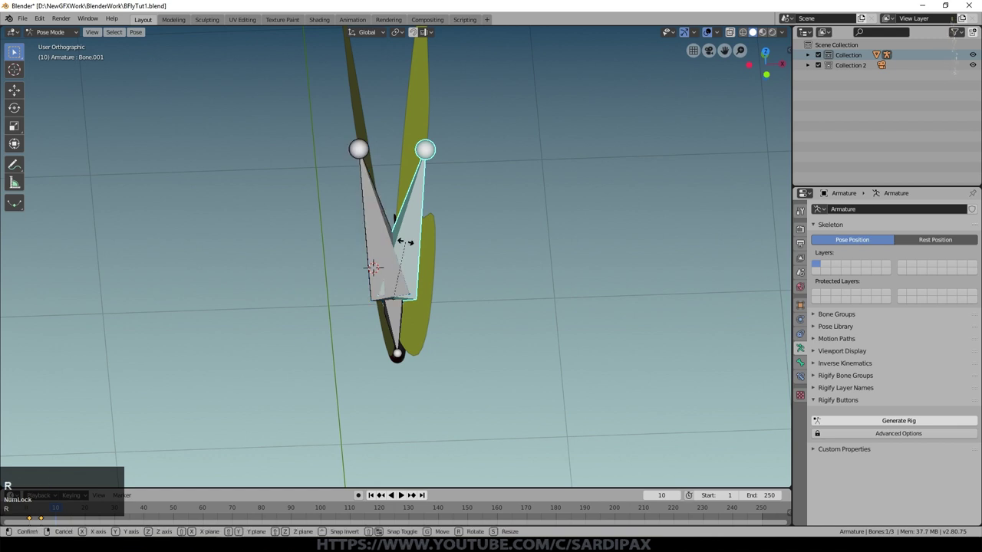
text(y)
text(80)
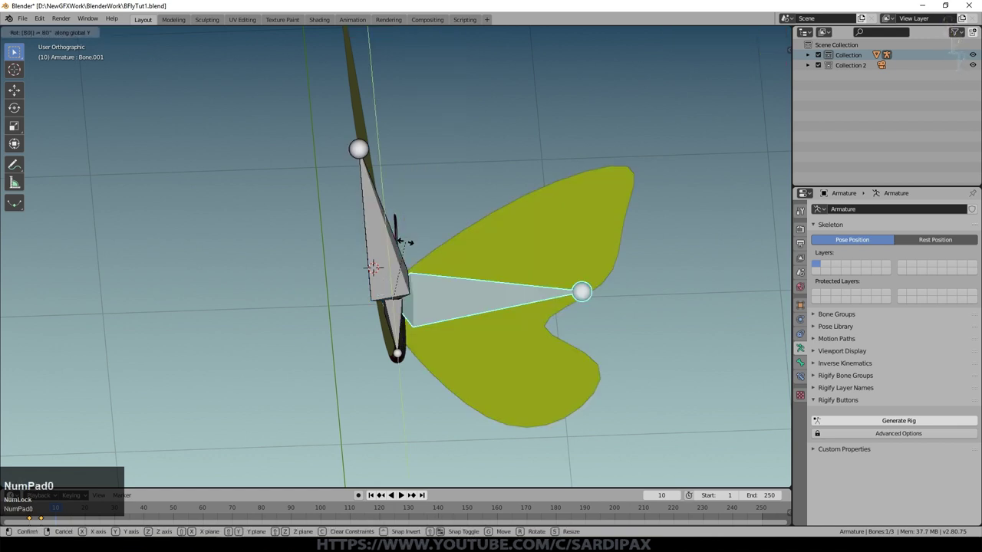
key(KP_Enter)
Step: Rotate the Bone.002 wing bone -80° about the global Y axis at frame 10
click(395, 247)
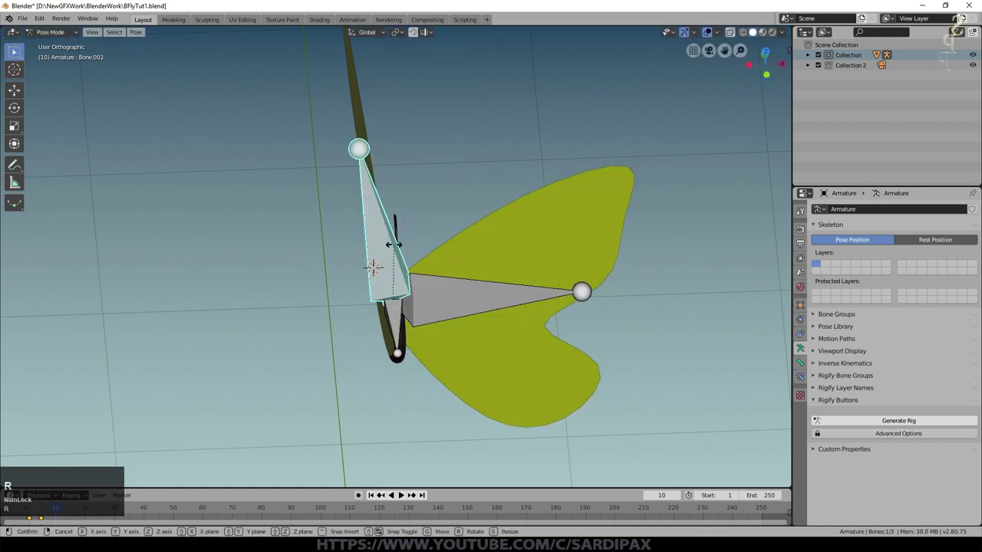
key(r)
key(y)
key(KP_Subtract)
text(80)
key(KP_Enter)
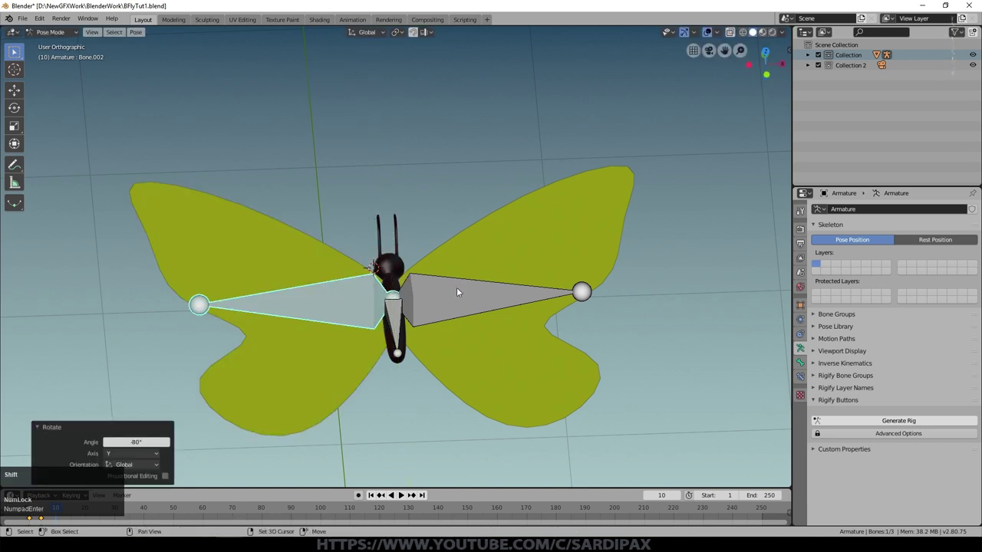
Step: Select both lowered wing bones and insert a Rotation keyframe at frame 10
shift+click(510, 287)
key(i)
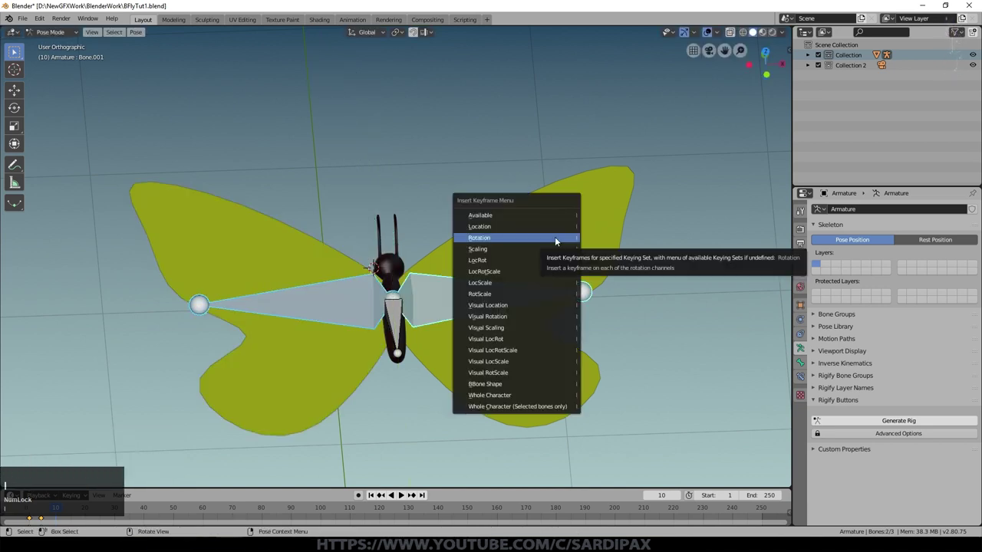
click(554, 237)
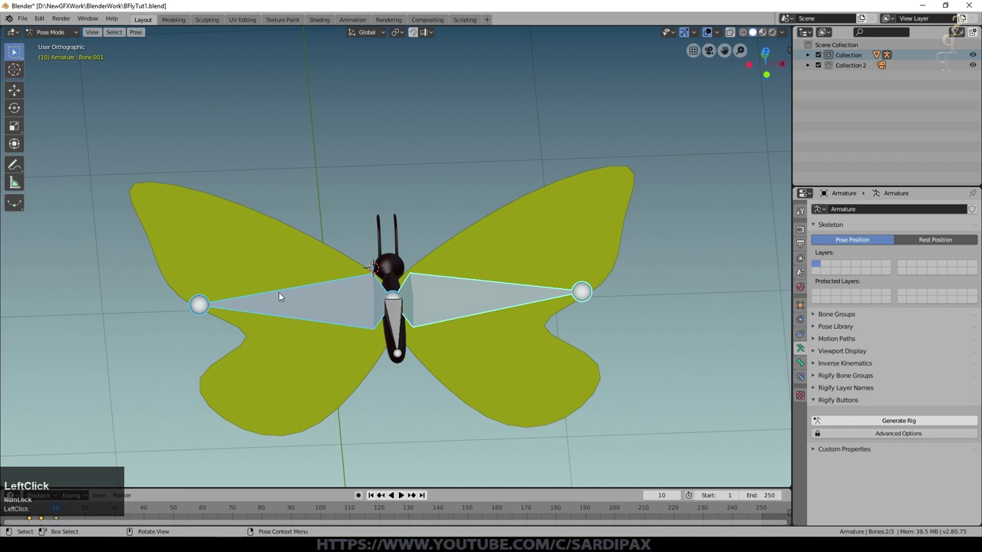
Step: Play the wing-flap animation from the first frame, and stop the playback
click(370, 495)
click(399, 495)
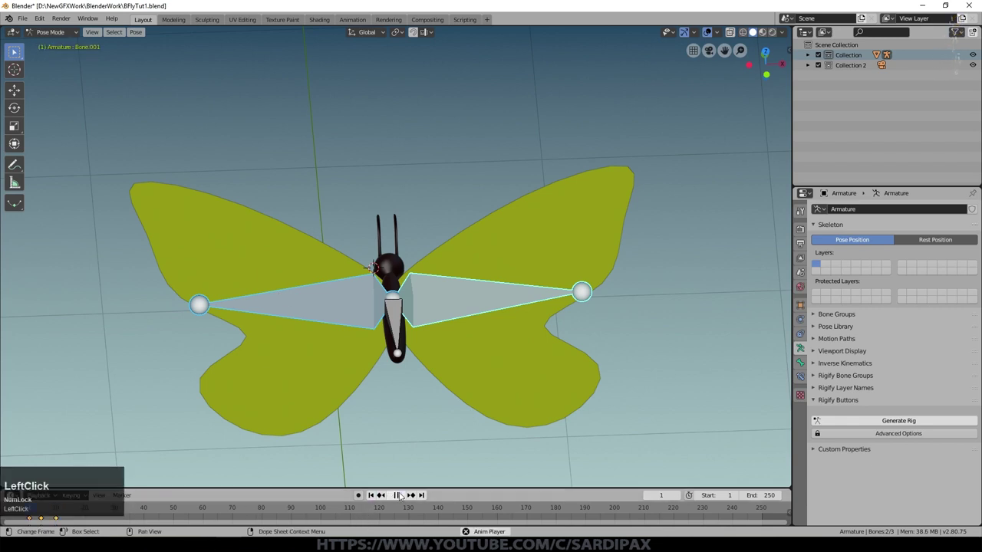
key(Escape)
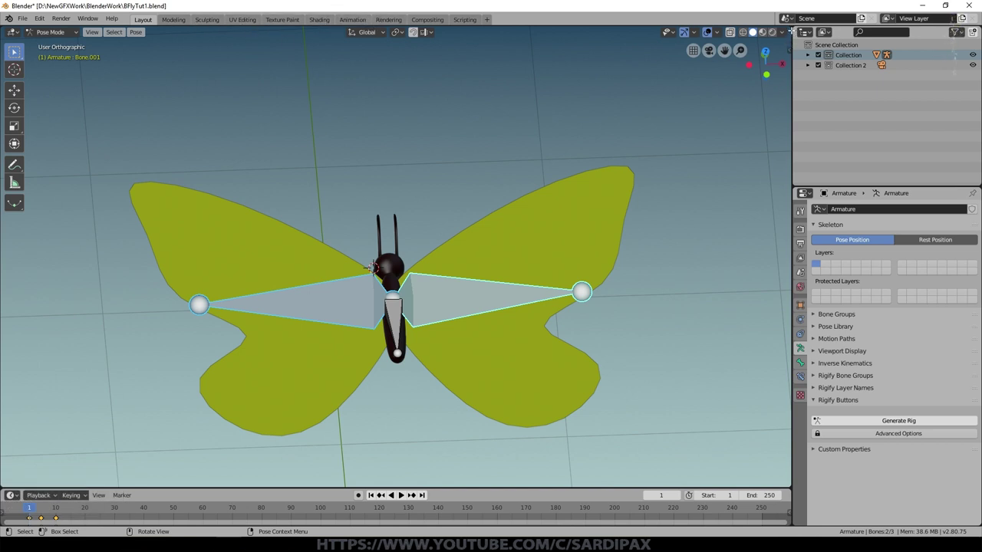
Step: Split the 3D viewport horizontally and change the upper area to the Nonlinear Animation editor
drag(790, 28, 792, 84)
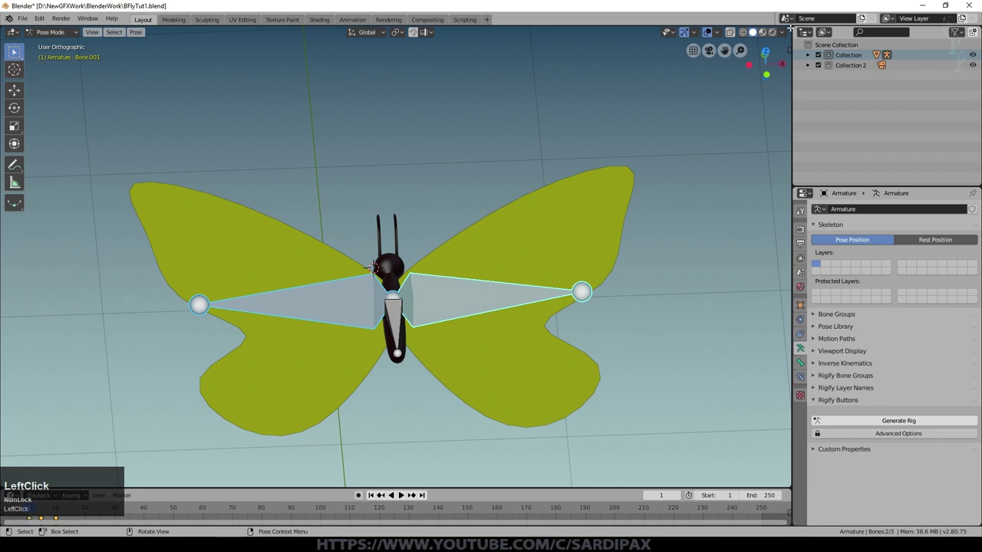
drag(790, 29, 798, 178)
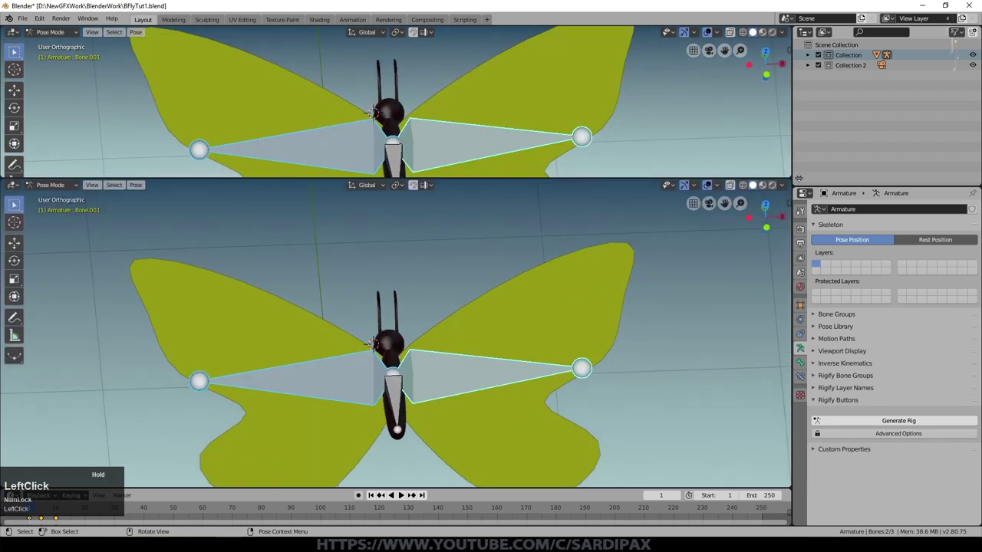
click(13, 32)
click(9, 48)
click(13, 32)
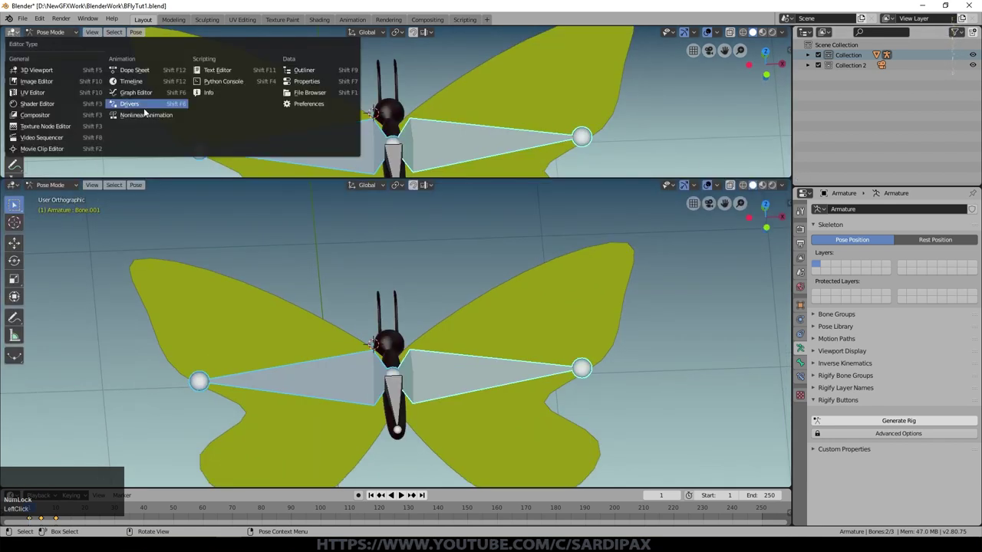
click(153, 117)
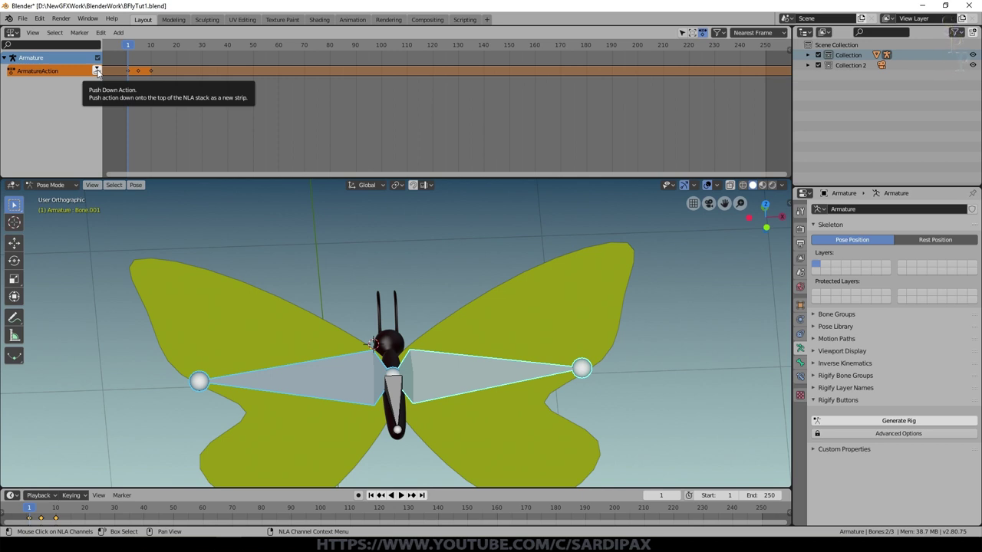
Step: Push the ArmatureAction down onto the NLA stack as a new strip, and show the strip's playback settings
click(96, 71)
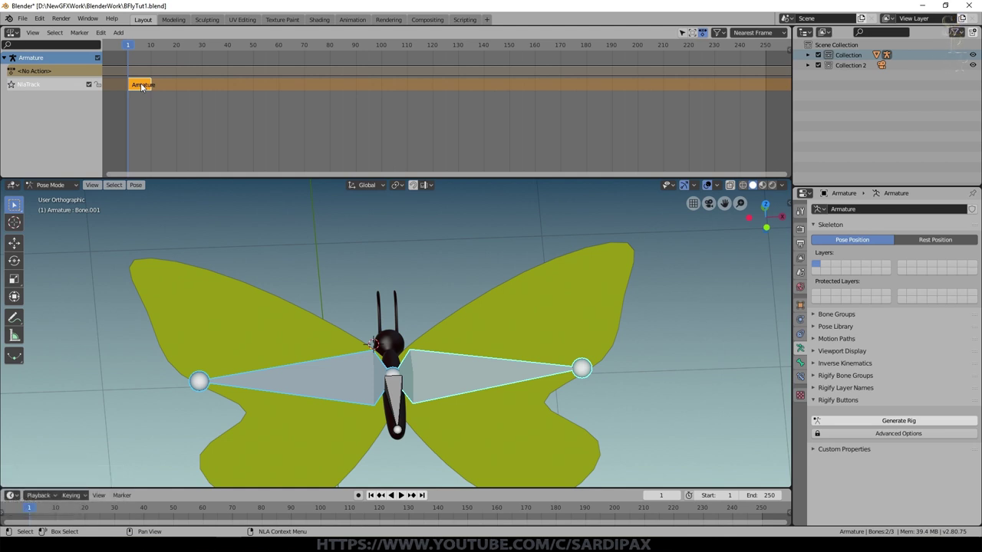
key(n)
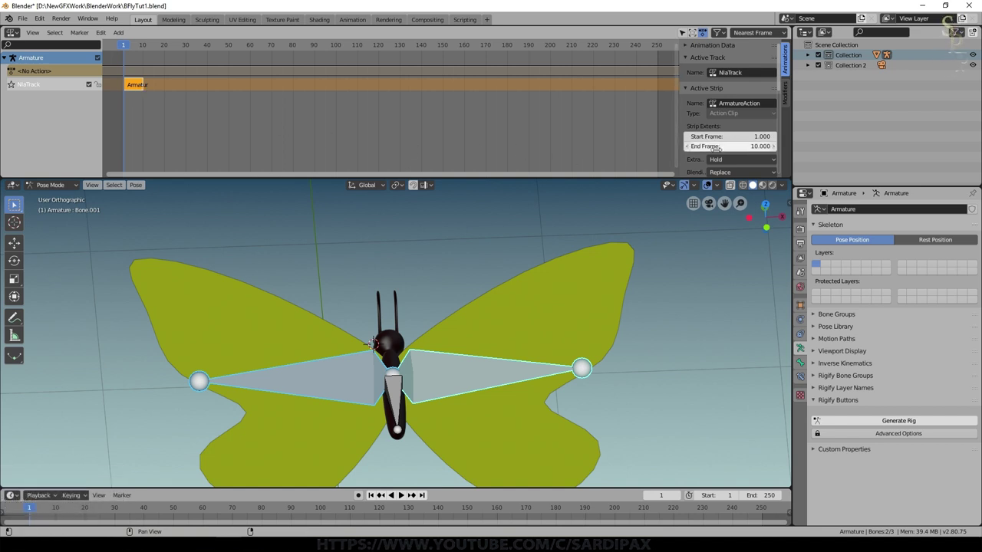
scroll(721, 115, down, 4)
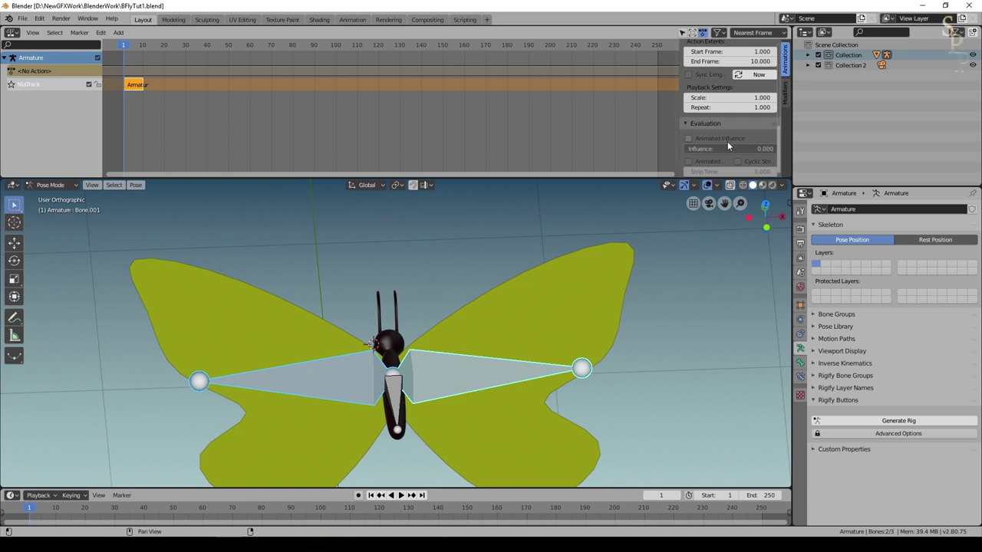
Step: Set the action strip's Repeat to 2, play the animation, and return to the first frame
click(729, 107)
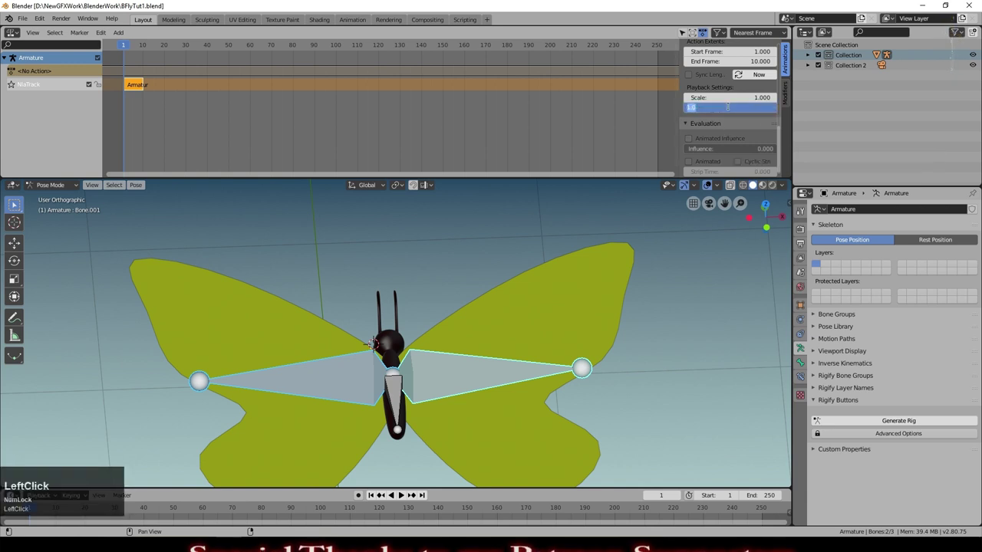
text(2)
key(KP_Enter)
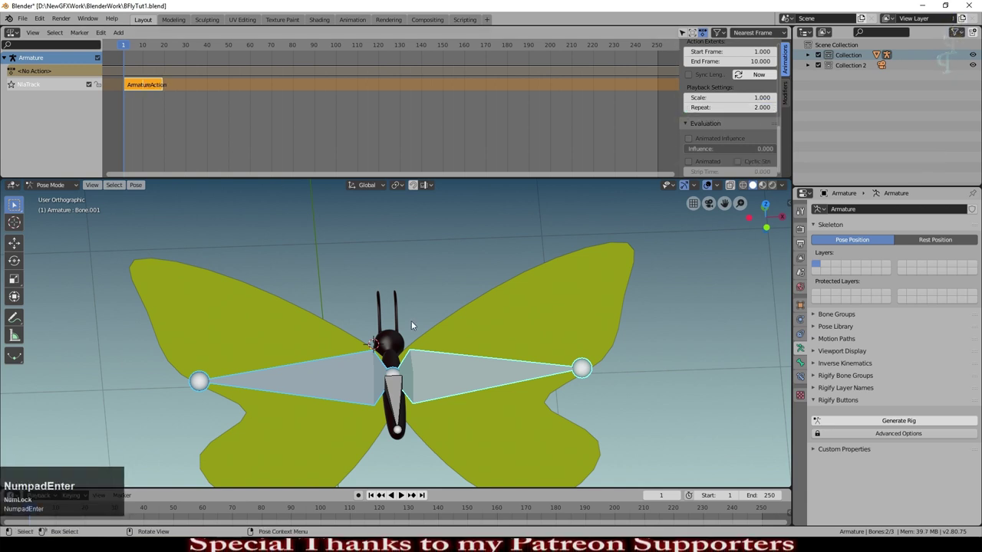
click(401, 496)
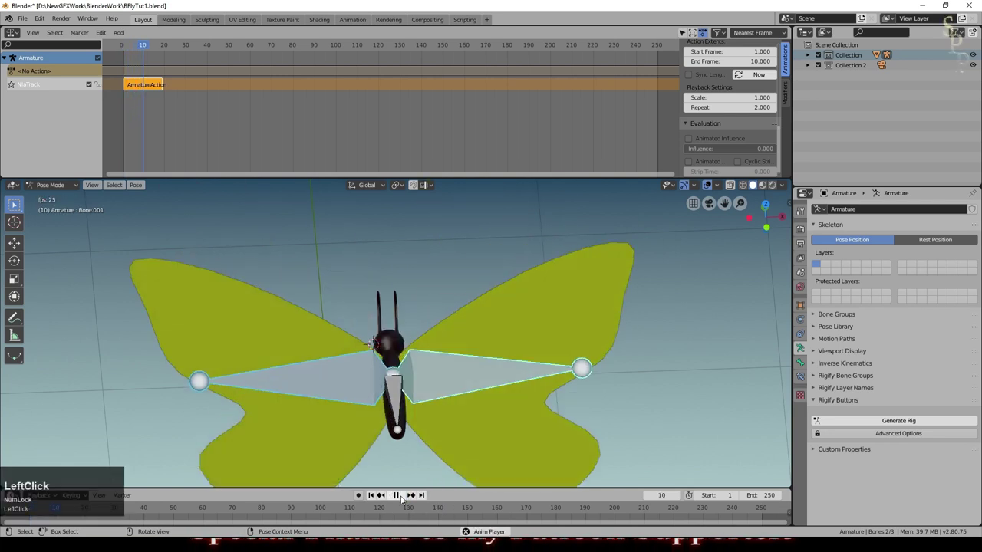
click(400, 495)
click(371, 496)
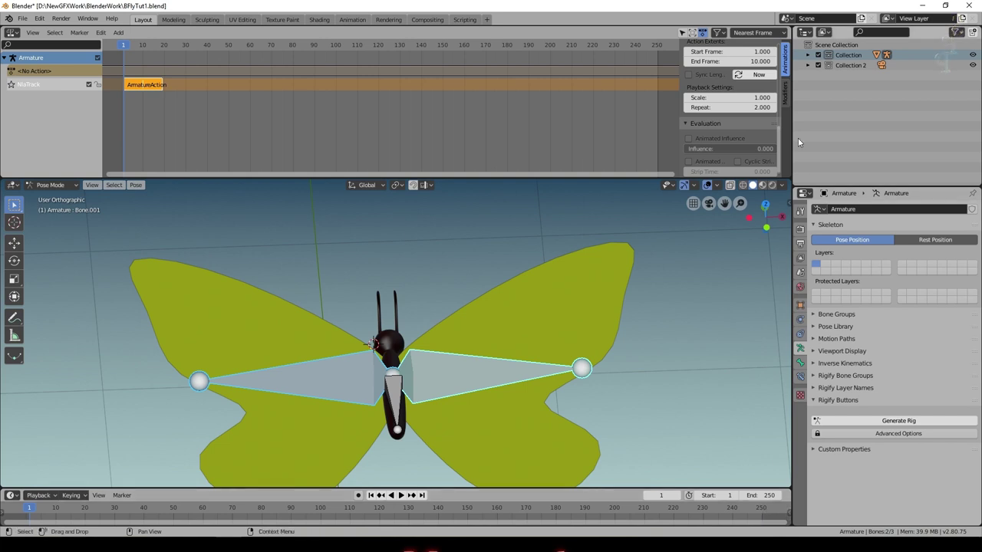
Step: Set the action strip's Repeat to 25, play the looping wing flap, and return to frame 1
click(747, 108)
text(25)
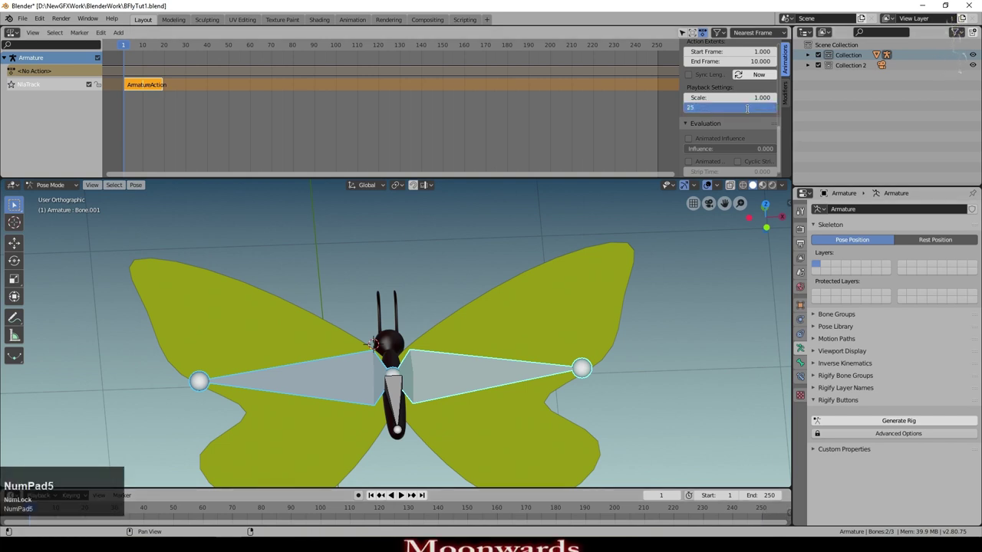
key(KP_Enter)
click(401, 495)
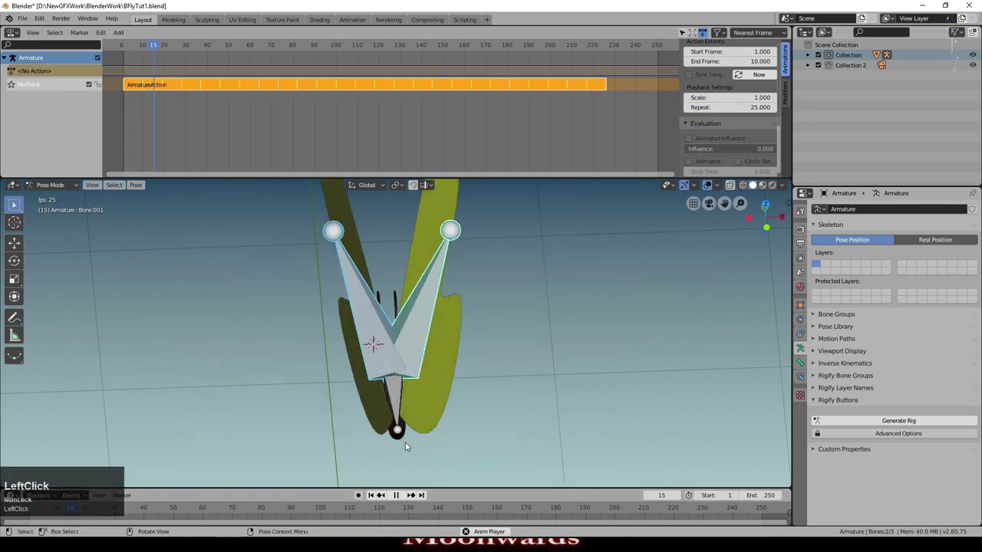
scroll(503, 351, down, 1)
scroll(503, 341, down, 2)
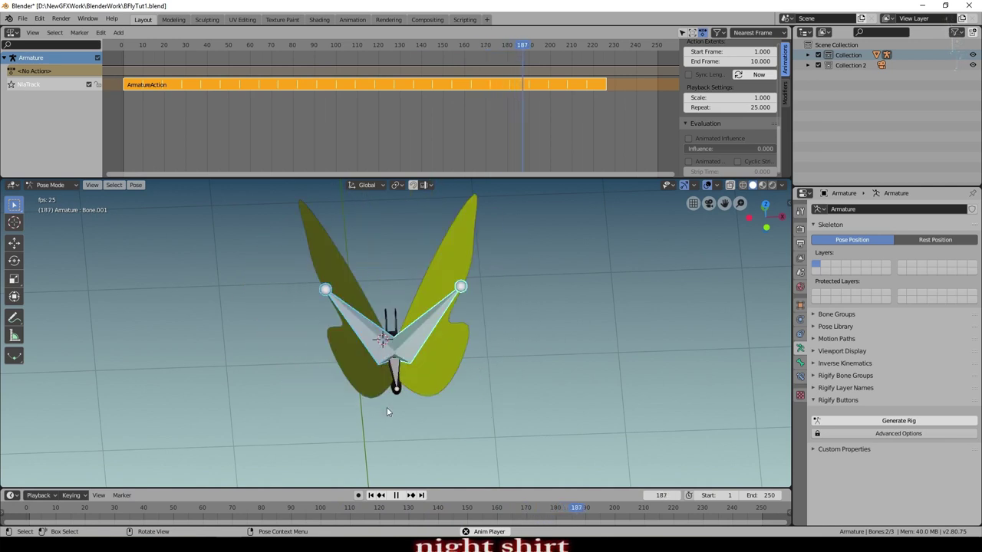
key(Escape)
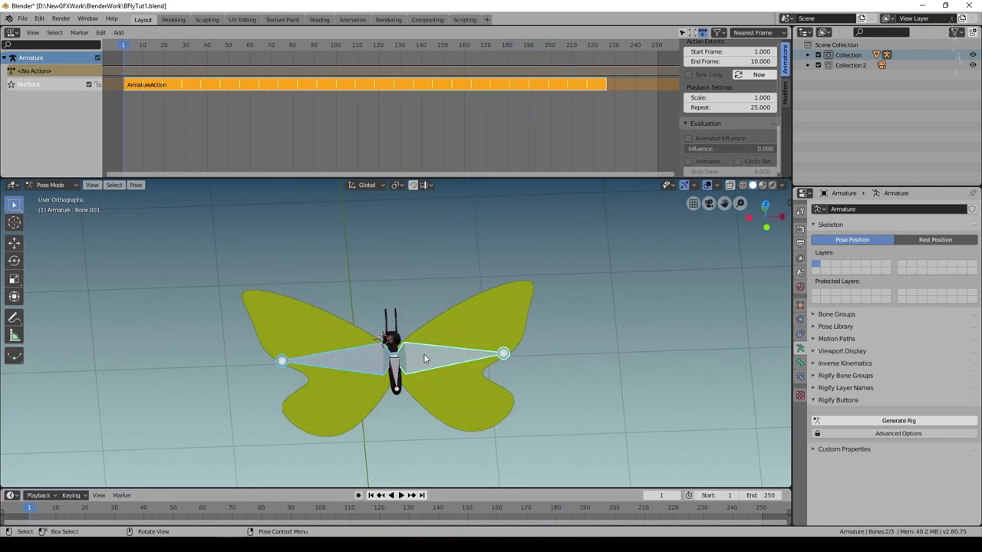
Step: Switch the armature from Pose Mode to Object Mode
click(424, 353)
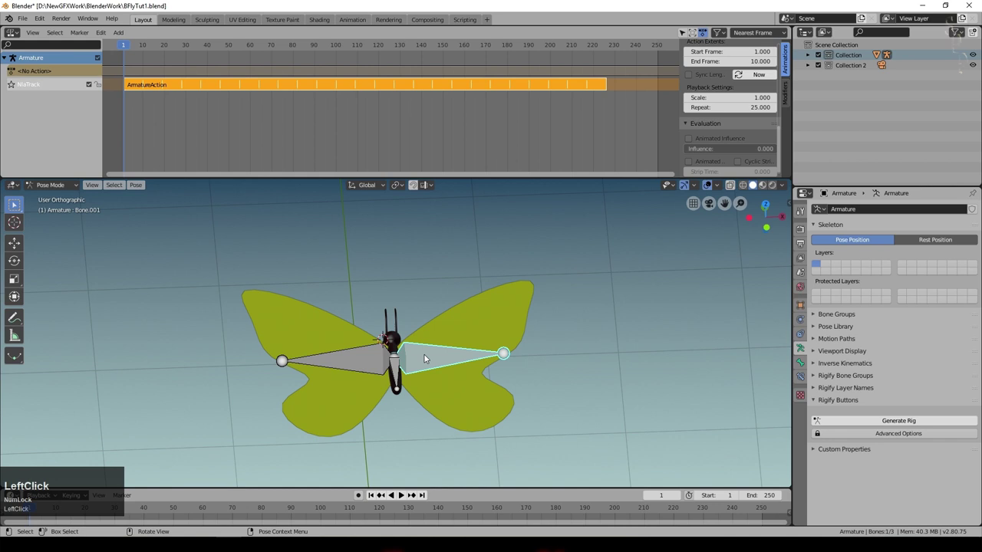
click(50, 185)
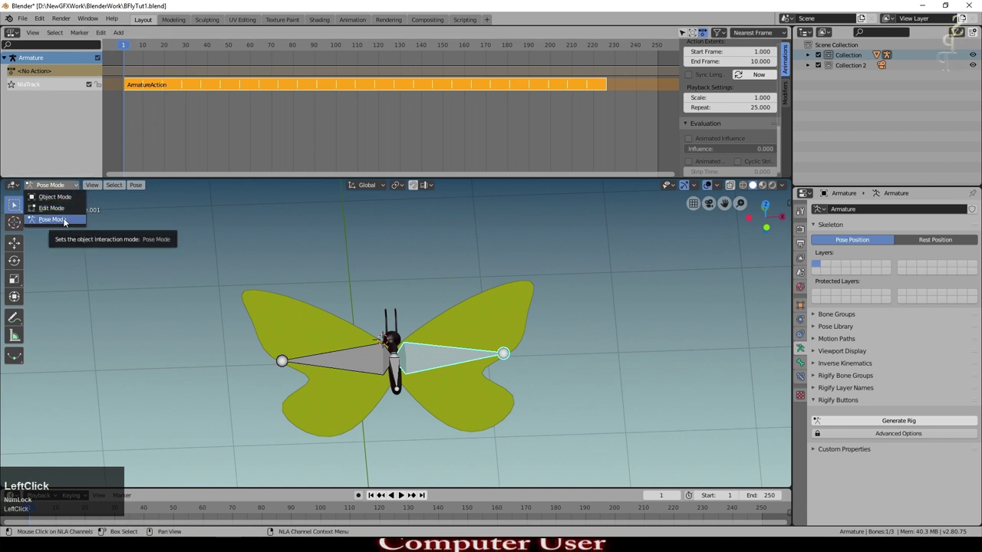
click(55, 196)
mouse_move(530, 307)
middle_down()
mouse_move(552, 299)
mouse_move(525, 311)
middle_up()
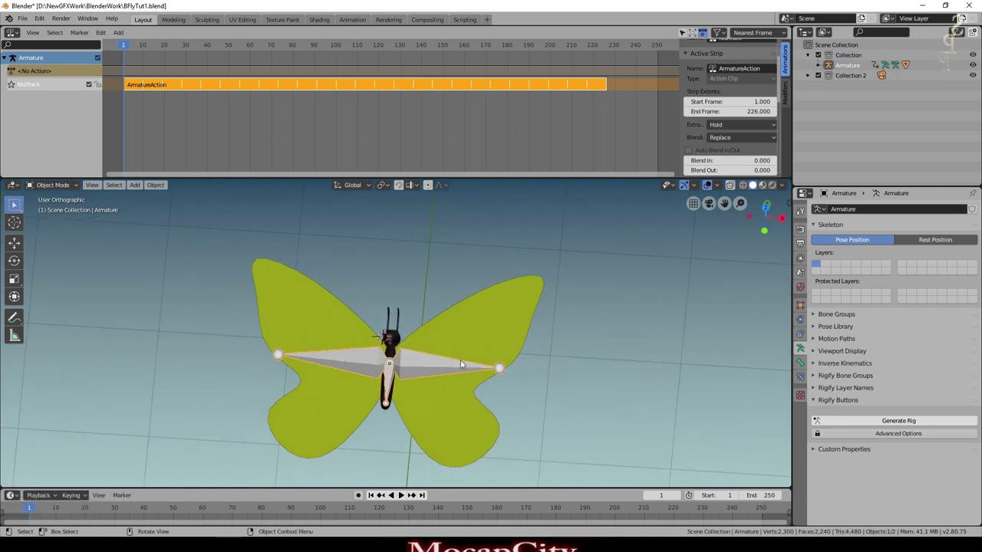
Step: Move the armature to a new collection named Aramature
key(m)
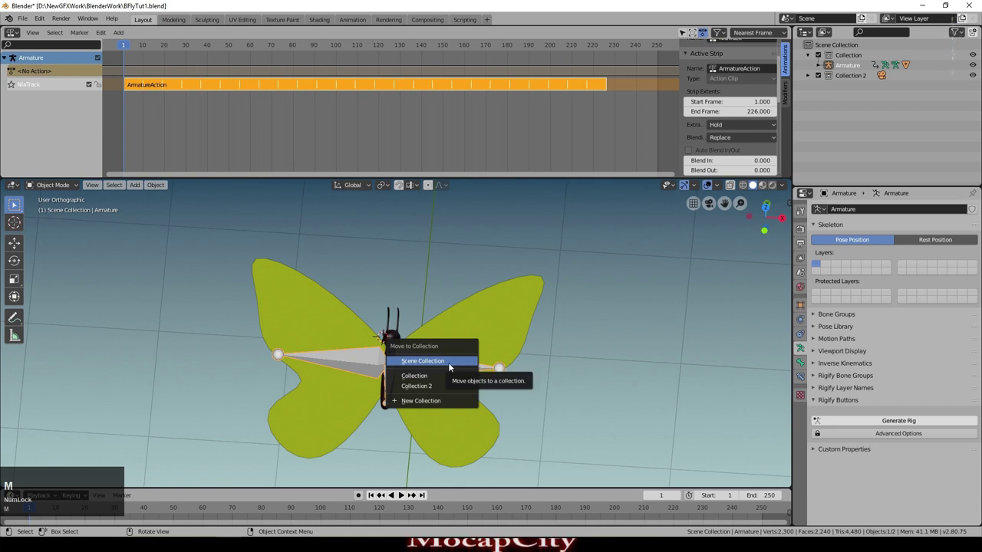
click(430, 401)
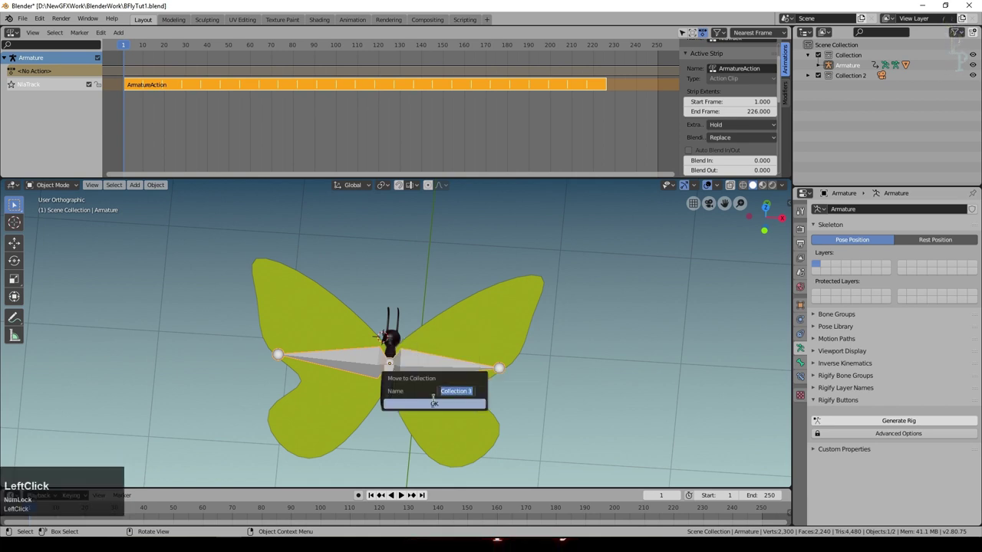
text(Arama)
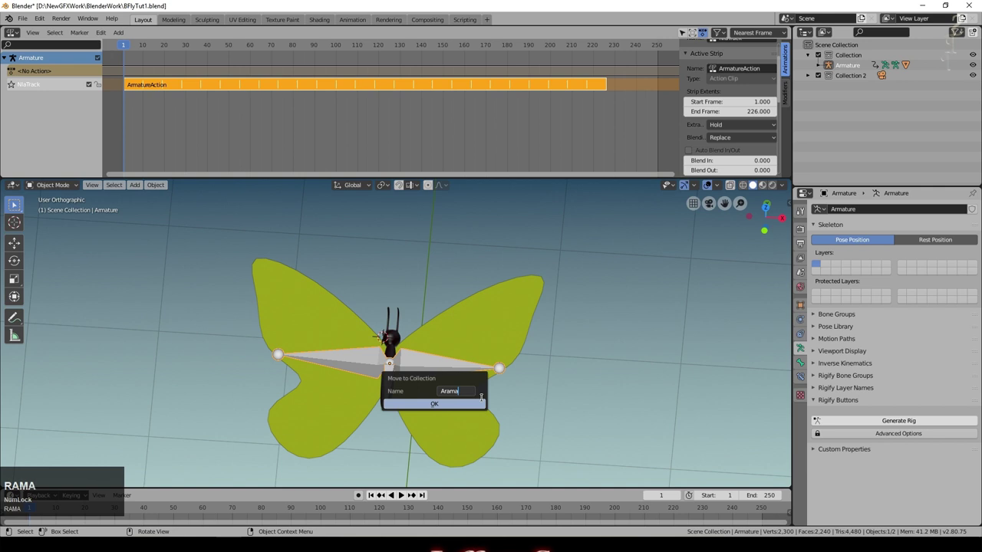
text(ture)
click(434, 404)
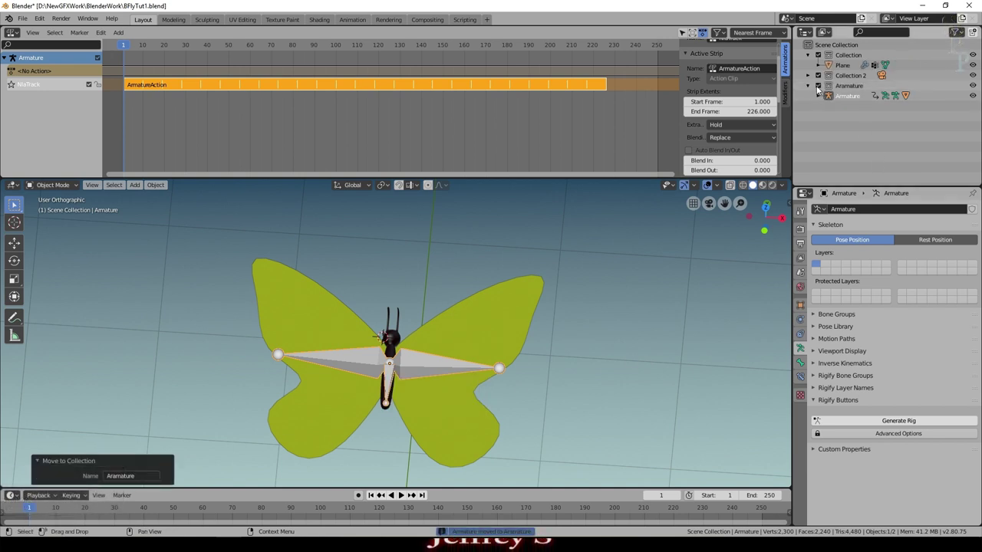
Step: Exclude the Aramature collection from the view layer, include it again, and save the file
click(818, 86)
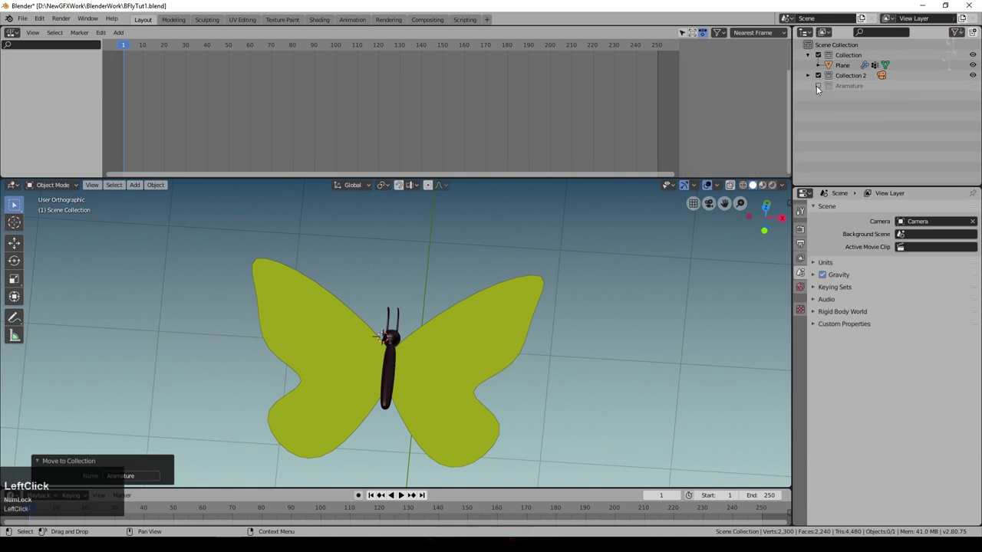
click(817, 86)
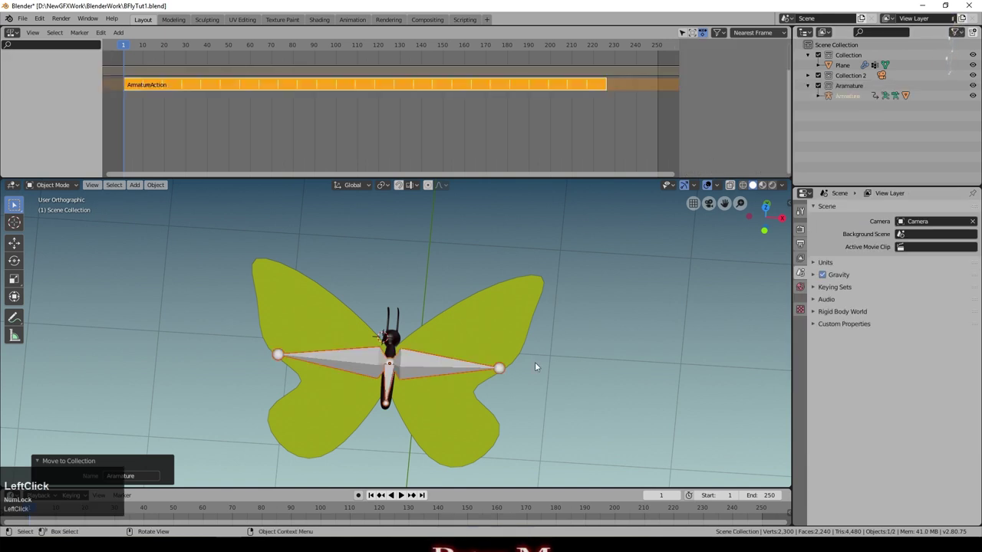
middle_drag(536, 367, 557, 346)
key(ctrl+s)
Step: Move the butterfly armature about 14.3 m in X, -3.12 m in Y and 0.156 m in Z, and rotate it about the global Z axis
scroll(296, 301, down, 4)
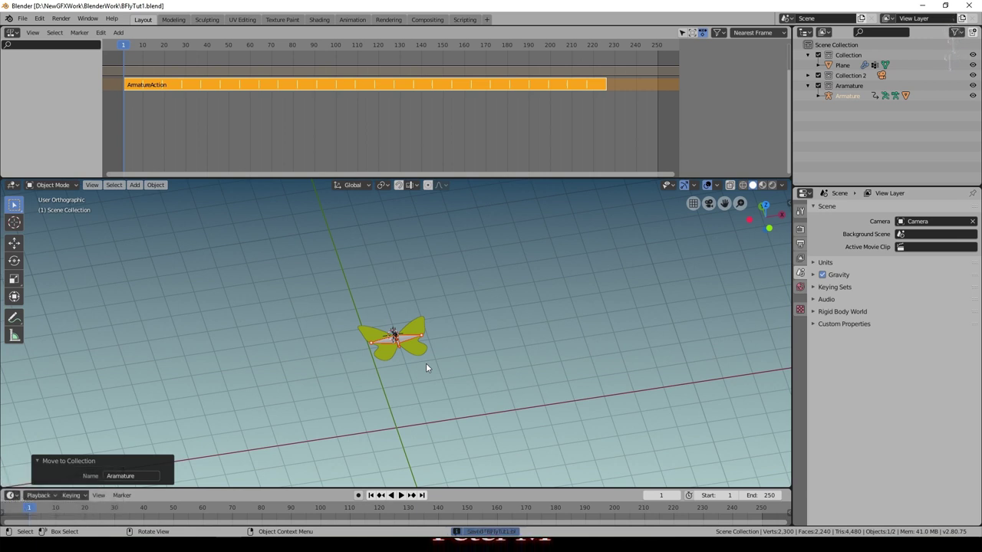
scroll(152, 340, down, 3)
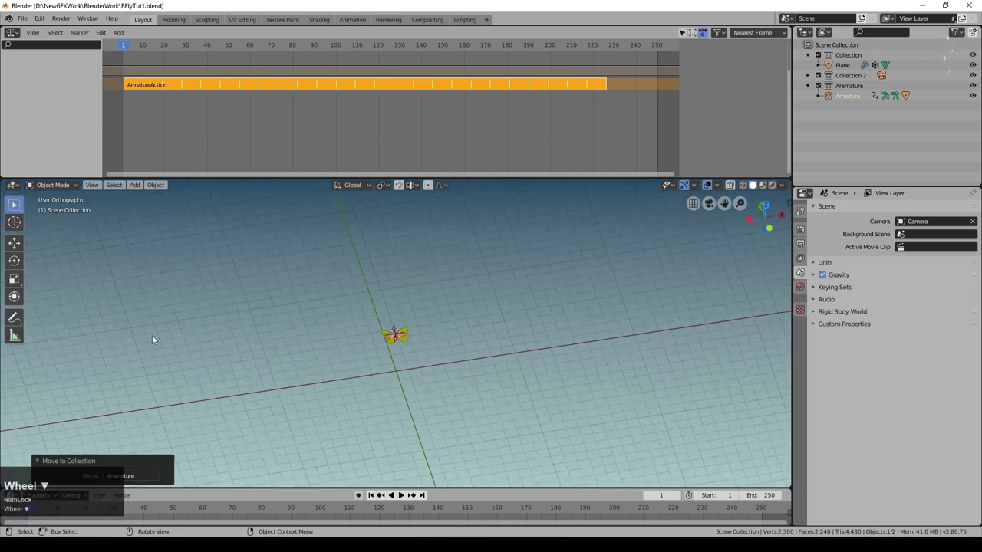
drag(411, 343, 590, 338)
scroll(504, 337, up, 4)
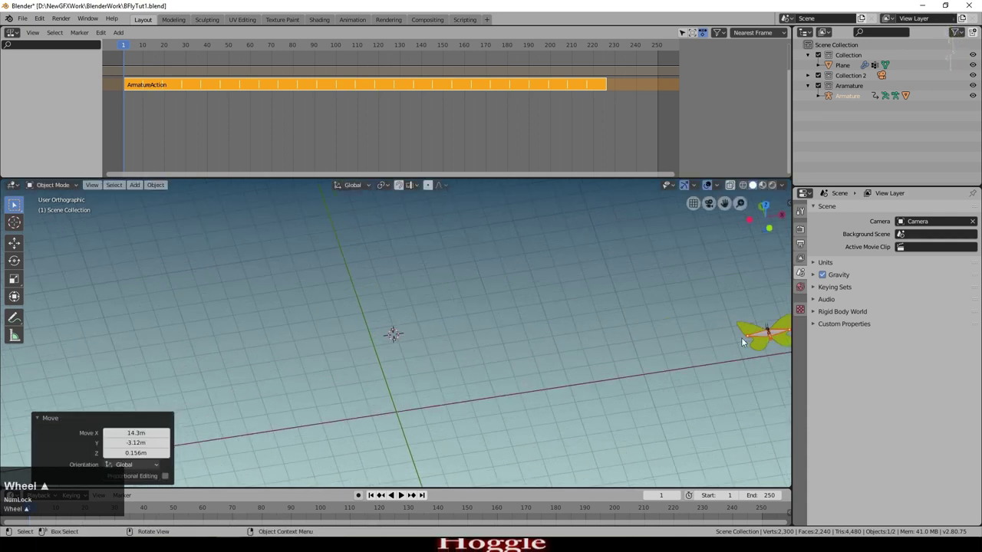
key(r)
key(z)
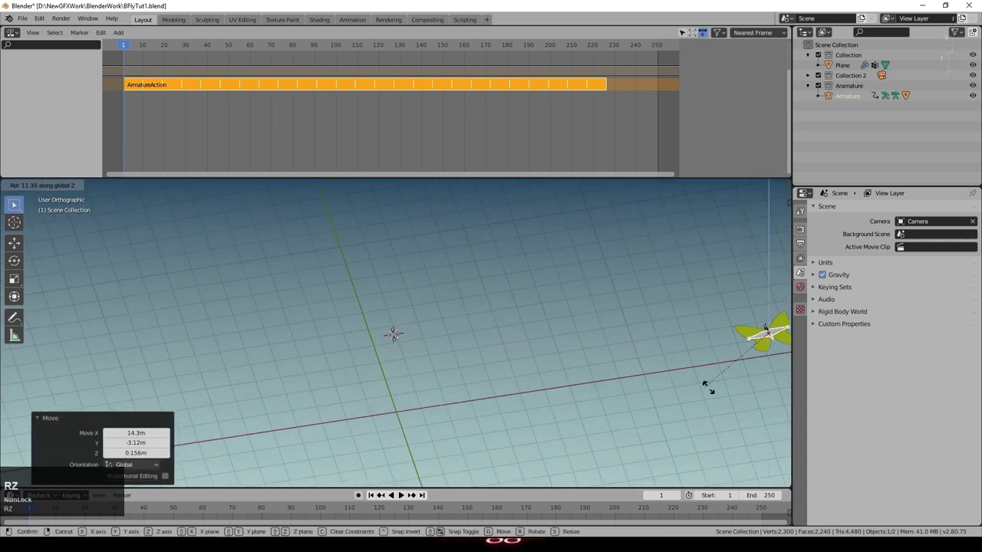
click(11, 380)
Step: Add an ico sphere with 2 subdivisions at the 3D cursor and scale it down to about 0.19
key(shift+a)
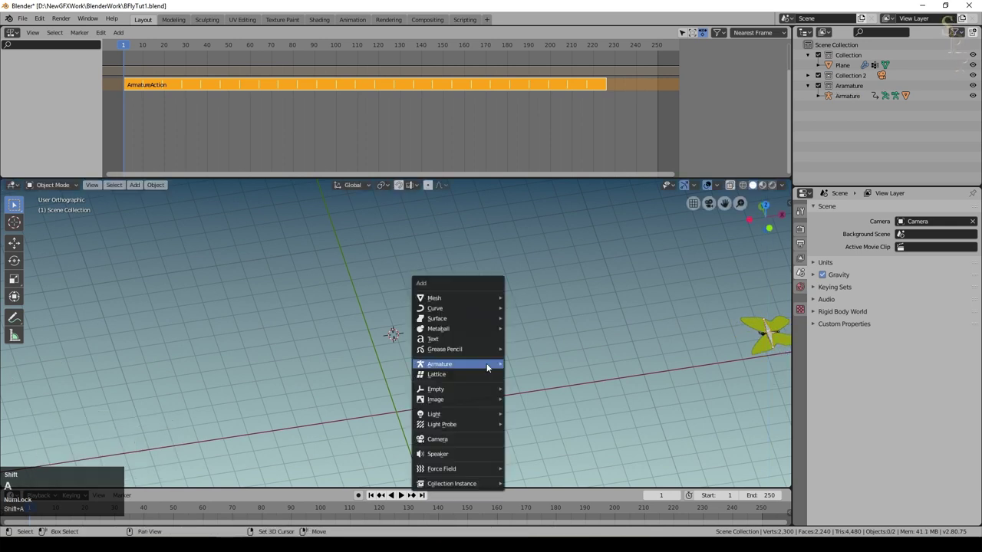
mouse_move(455, 297)
click(533, 81)
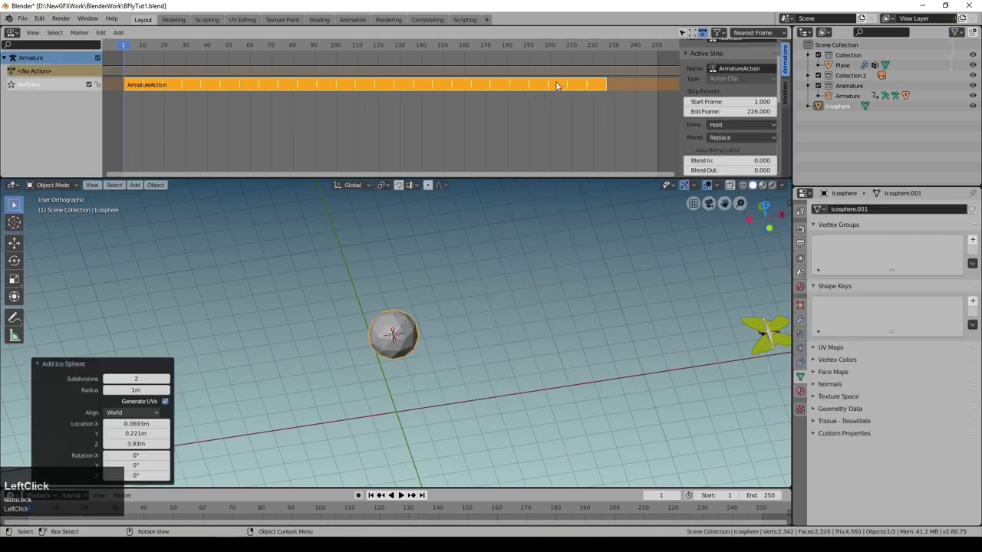
key(s)
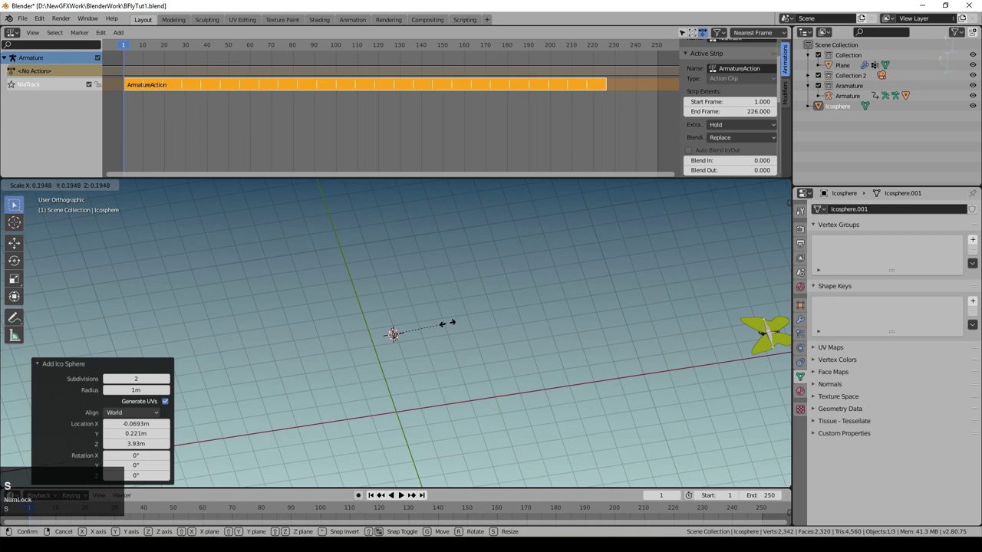
click(449, 325)
Step: Enter Edit Mode on the ico sphere, select its lowest vertex, and grow the selection to the surrounding faces
key(KP_Decimal)
key(Tab)
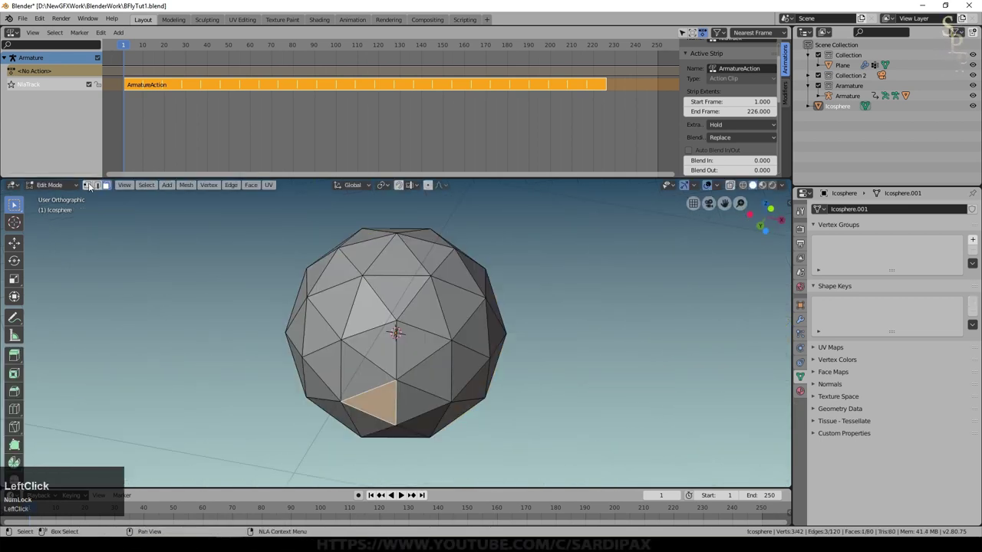
click(392, 381)
key(KP_1)
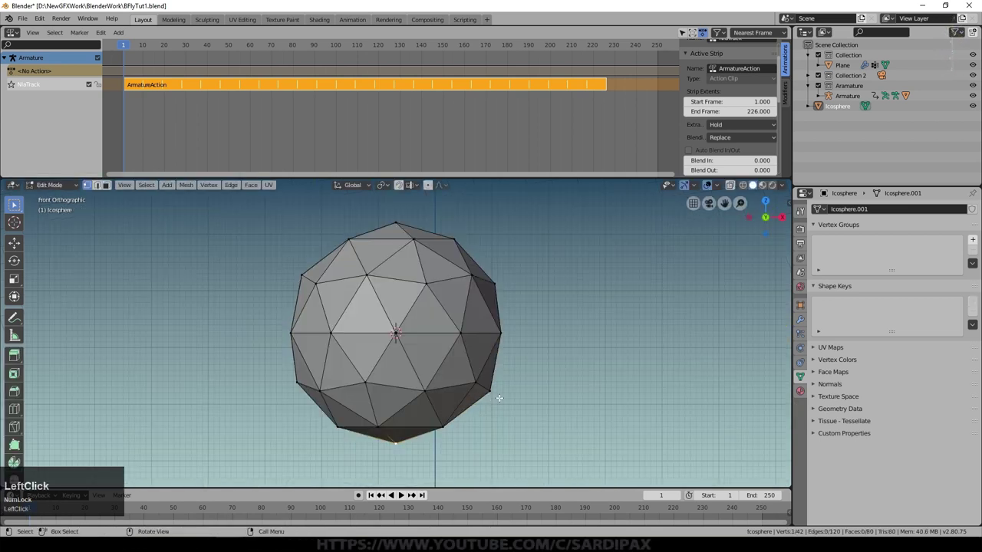
key(ctrl+KP_Add)
Step: Extrude the sphere's bottom faces and move them about 2.73 m down along Z to form a stem
scroll(506, 352, down, 5)
scroll(475, 349, down, 3)
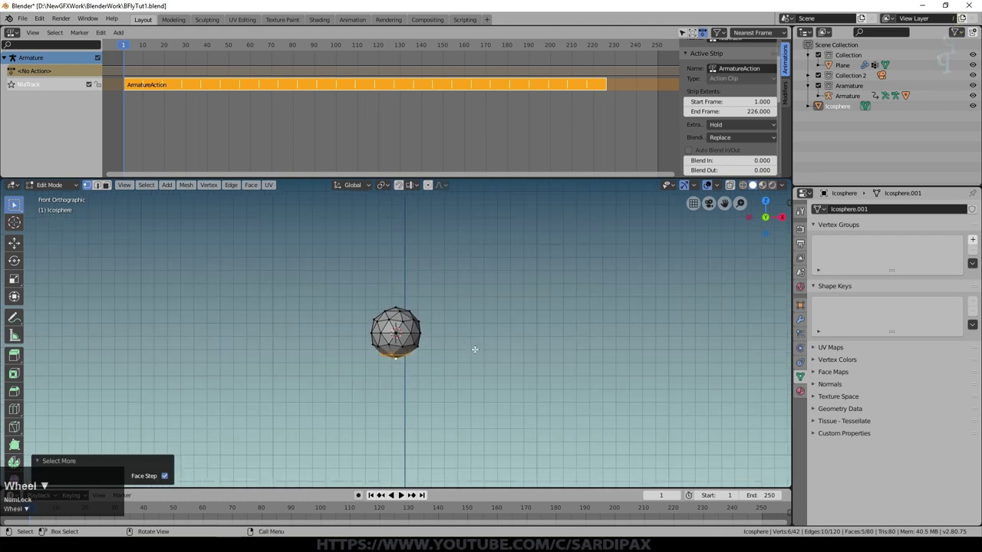
scroll(473, 374, down, 2)
key(e)
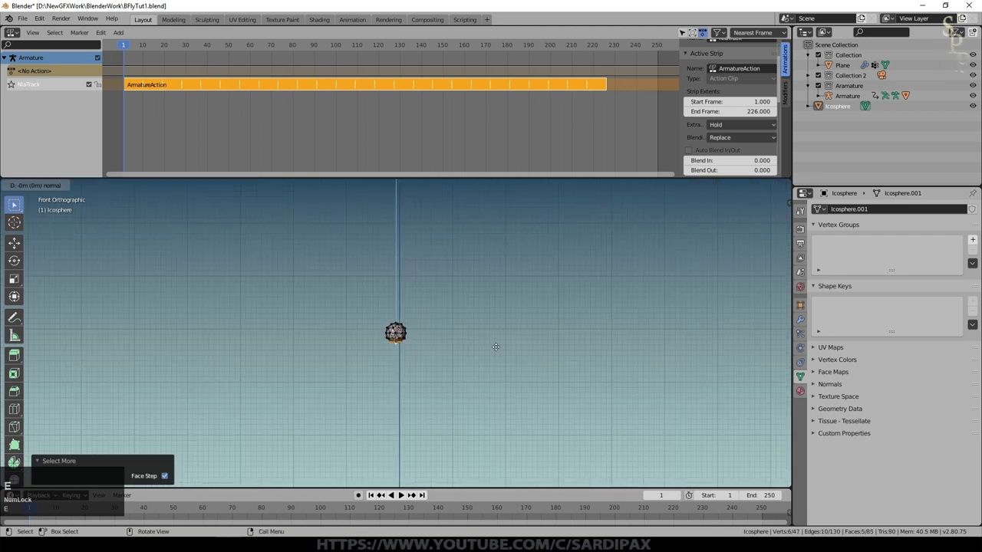
click(496, 346)
key(g)
key(z)
click(480, 455)
Step: Lengthen the stem by moving its end faces about another 4.7 m down along Z
scroll(461, 384, down, 5)
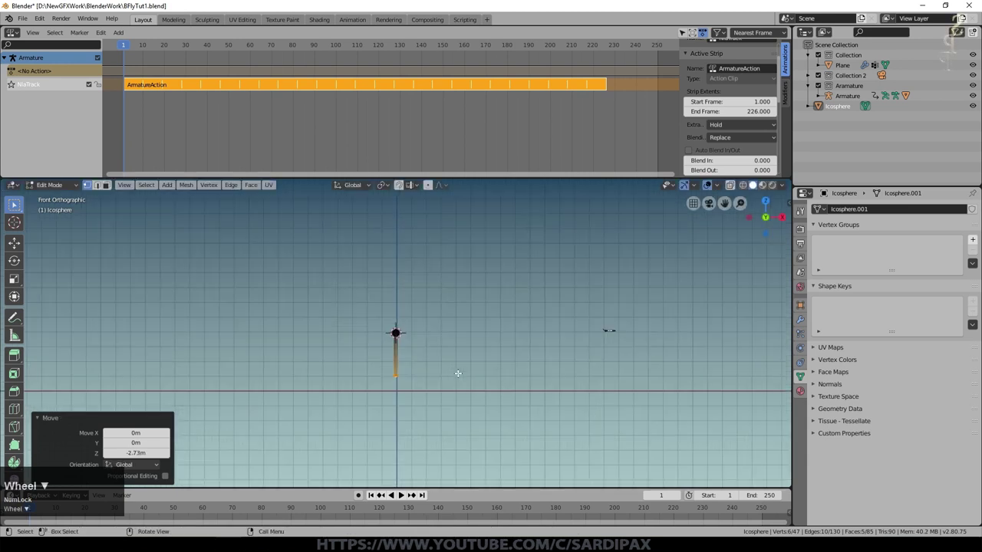
key(g)
key(z)
click(462, 443)
Step: Add seven evenly spaced loop cuts along the stem
scroll(425, 405, up, 2)
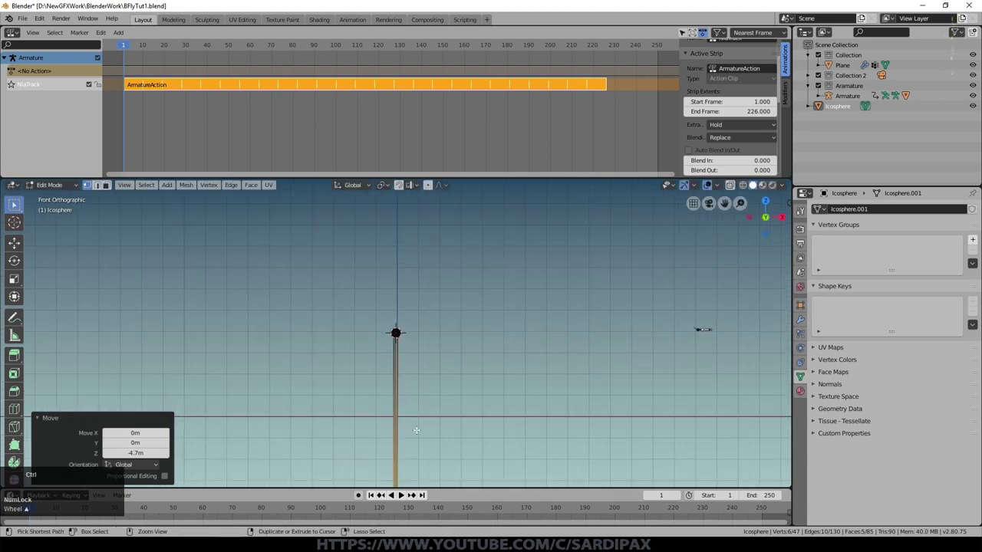
key(ctrl+r)
scroll(415, 430, up, 6)
click(416, 430)
Step: Select the stem's uppermost loop cut and shift it about 0.056 m along X to bend the stem
shift+middle_drag(416, 431, 456, 331)
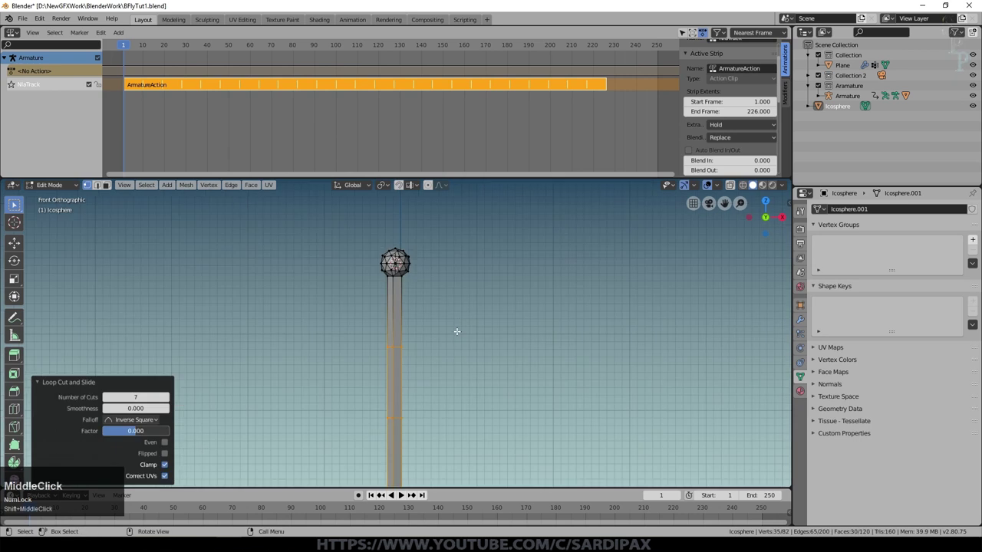
scroll(456, 331, up, 2)
click(397, 353)
key(g)
key(x)
click(447, 374)
scroll(406, 388, down, 3)
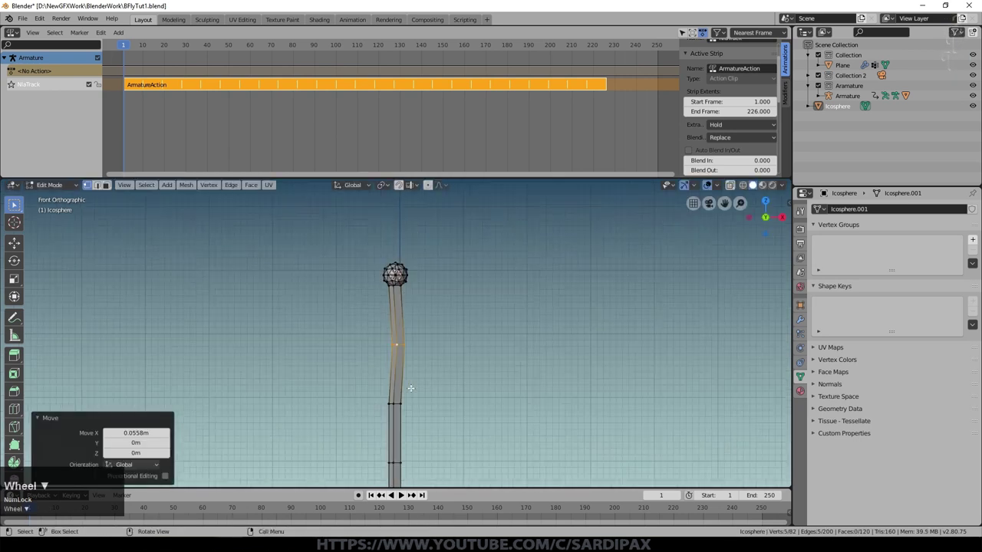
Step: Select a loop cut farther down the stem and shift it about -0.02 m along X and -0.019 m along Y
middle_drag(407, 388, 411, 442)
alt+click(411, 442)
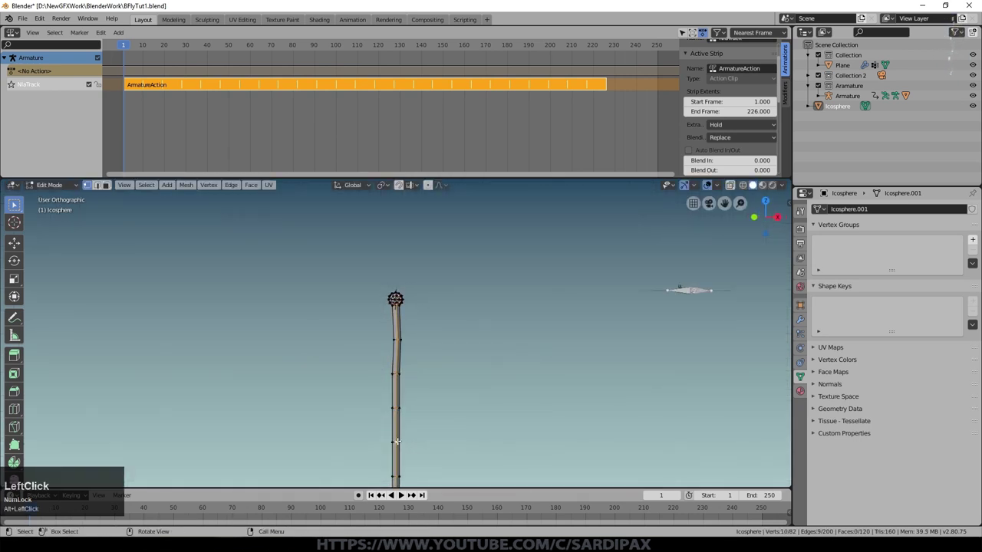
alt+click(434, 426)
key(g)
click(433, 426)
shift+middle_drag(434, 427, 403, 343)
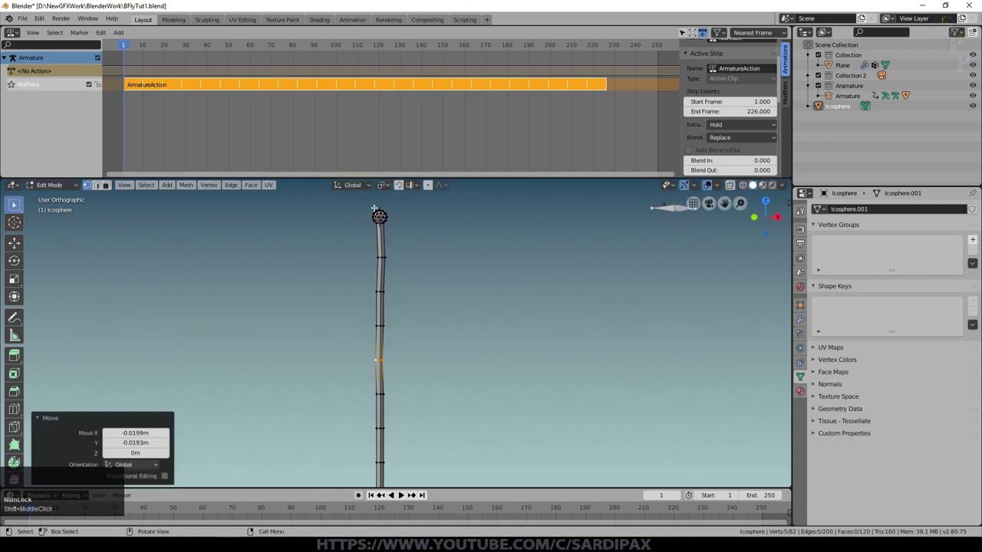
Step: Select the sphere at the stem's tip and rotate it with proportional editing to bend the stem over, then leave Edit Mode
key(ctrl+KP_Add)
key(ctrl+KP_Add)
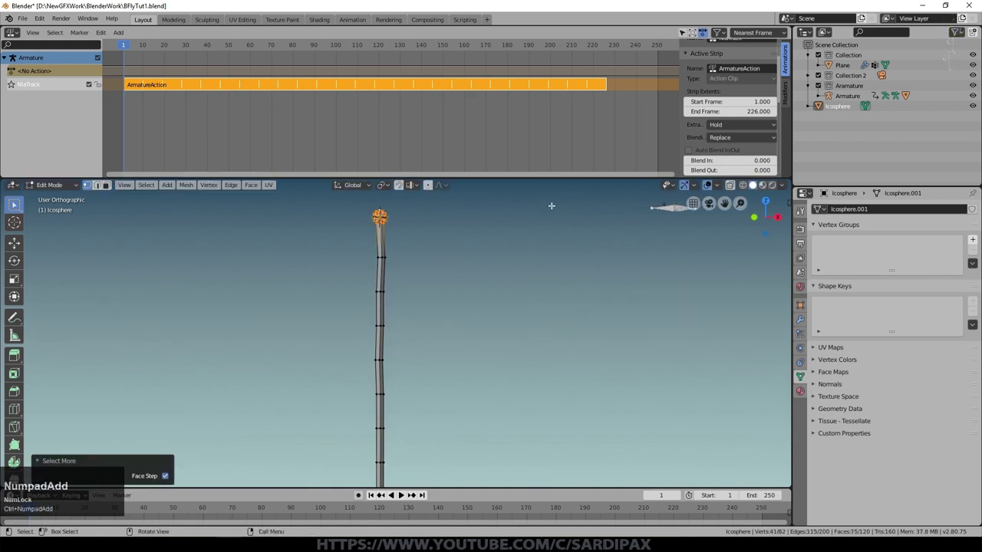
shift+middle_drag(501, 235, 500, 282)
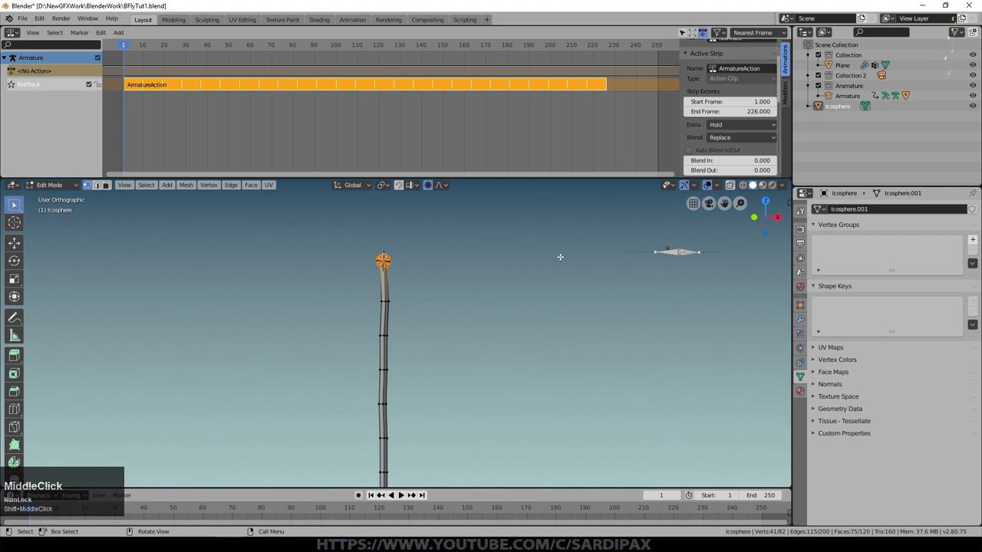
key(r)
scroll(559, 258, down, 2)
click(488, 248)
key(Tab)
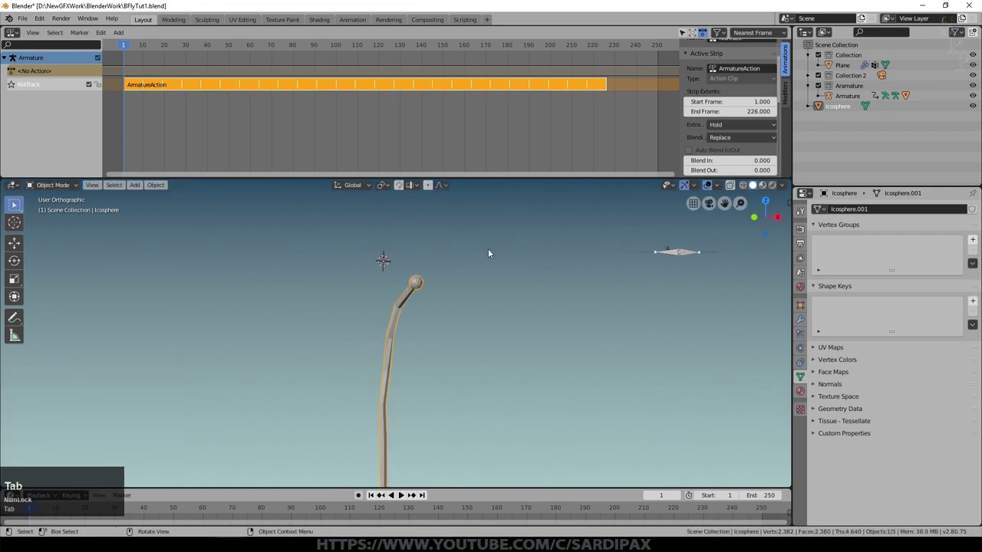
Step: Reselect the stem's head and reshape the upper stem into a more even curve
middle_drag(487, 248, 569, 290)
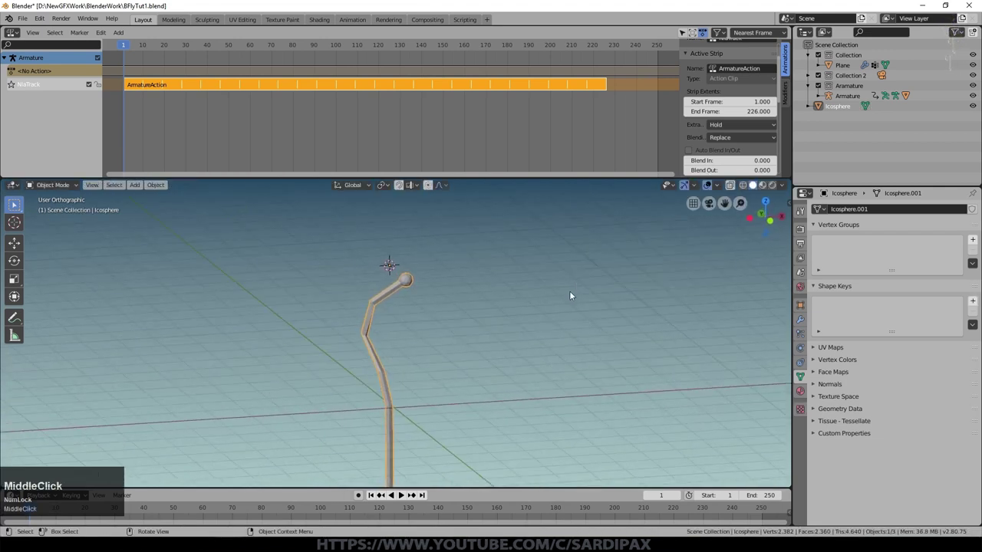
key(Tab)
key(ctrl+KP_Add)
key(Tab)
Step: Save the file and smooth the stem object with a level 2 subdivision
key(ctrl+s)
key(ctrl+2)
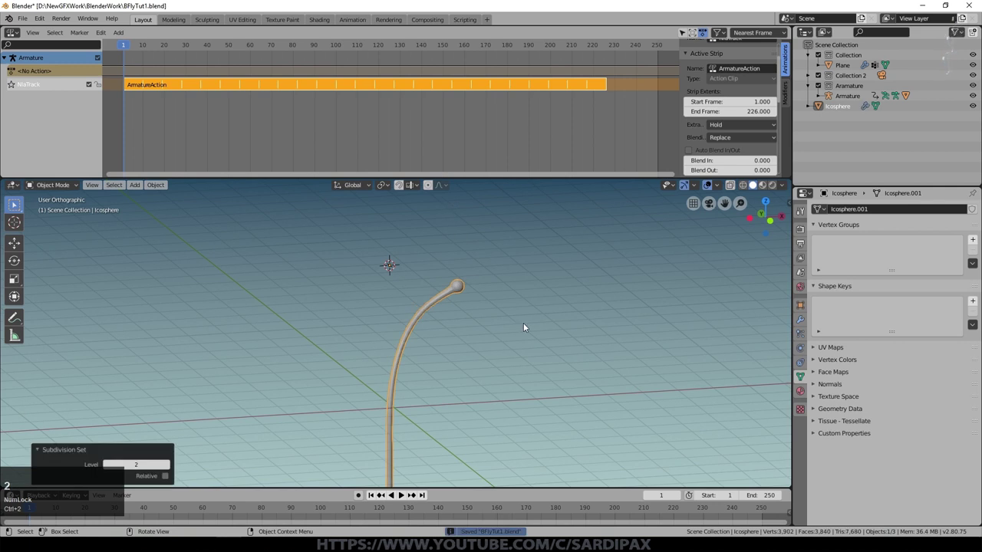
middle_drag(523, 328, 416, 318)
Step: Create a new material for the stem object and name it Stem
click(800, 392)
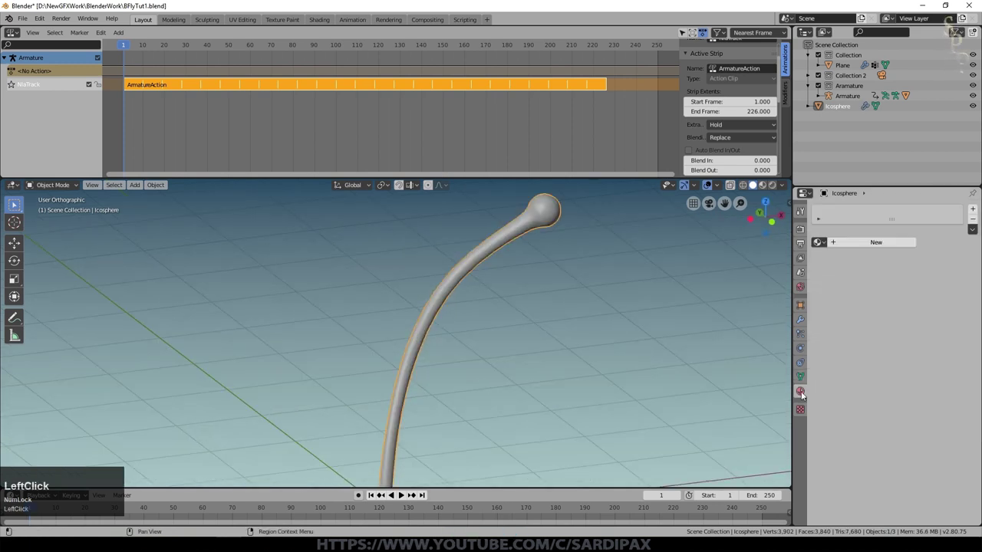
click(844, 243)
double_click(850, 242)
text(Stem)
key(Return)
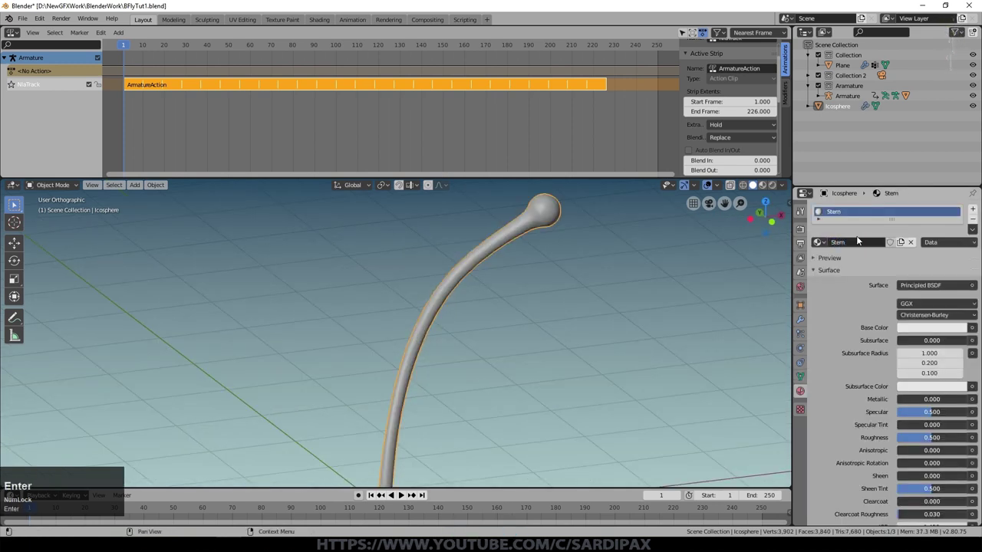
Step: Set the Stem material's base color to green, copy it to the viewport display color, and enlarge the 3D view
click(932, 328)
click(880, 197)
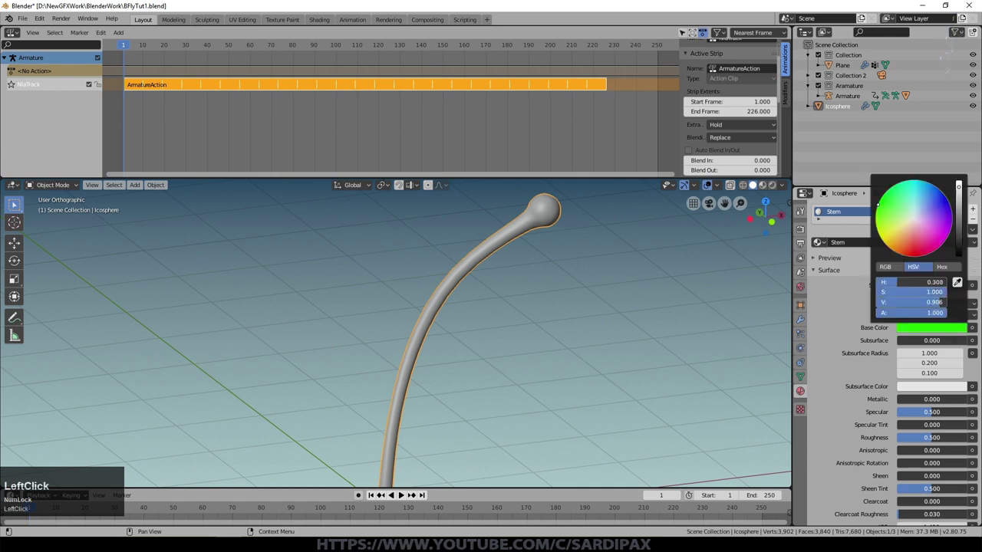
scroll(882, 346, down, 10)
key(ctrl+v)
drag(384, 178, 384, 85)
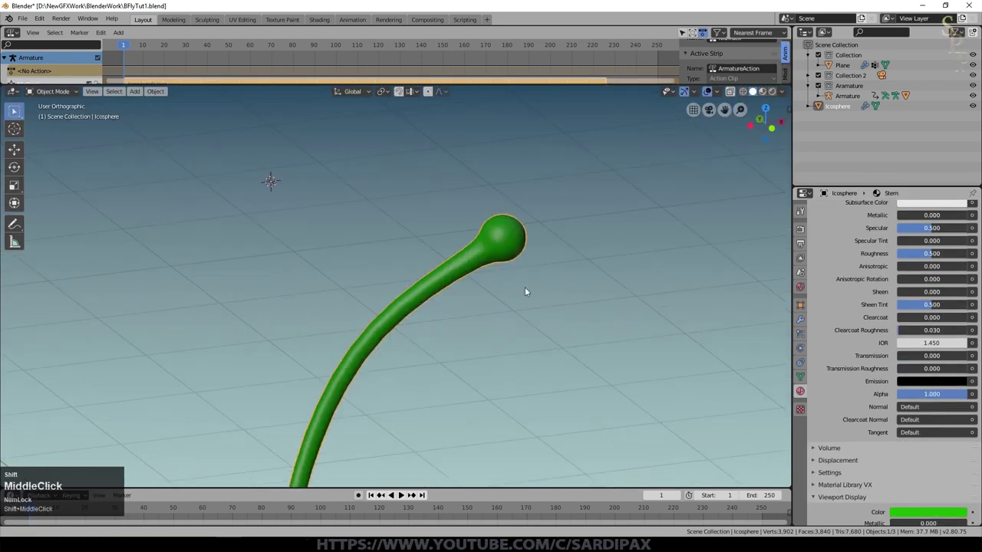
Step: Select the faces of the spherical head and assign them a new material in a second material slot
middle_drag(526, 289, 519, 258)
key(Tab)
click(517, 239)
key(ctrl+KP_Add)
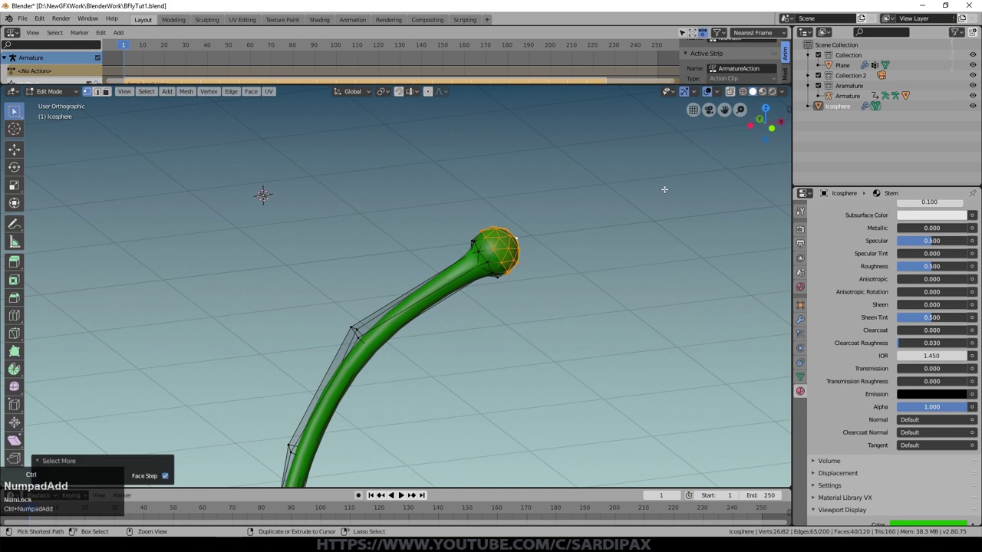
key(ctrl+KP_Add)
click(973, 209)
scroll(891, 244, up, 10)
click(859, 277)
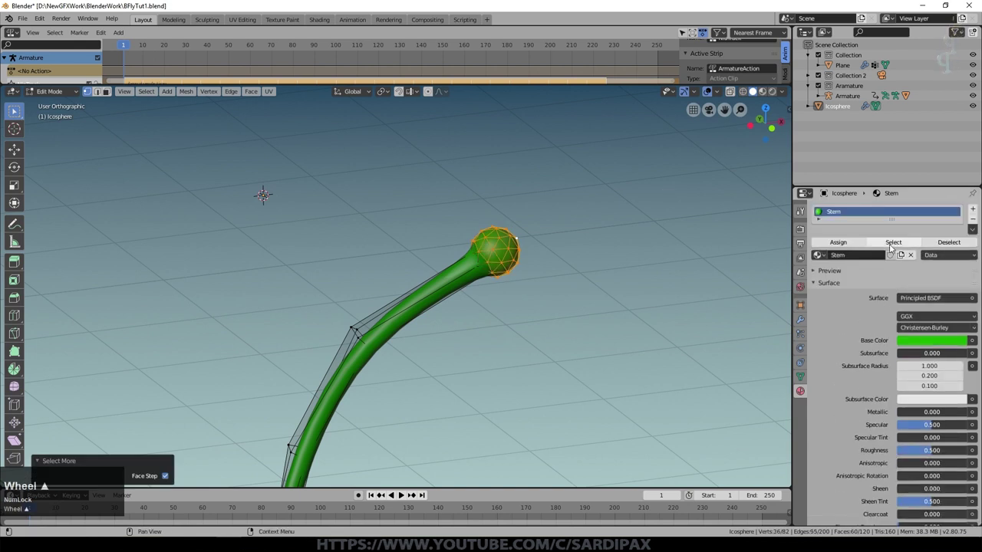
click(853, 266)
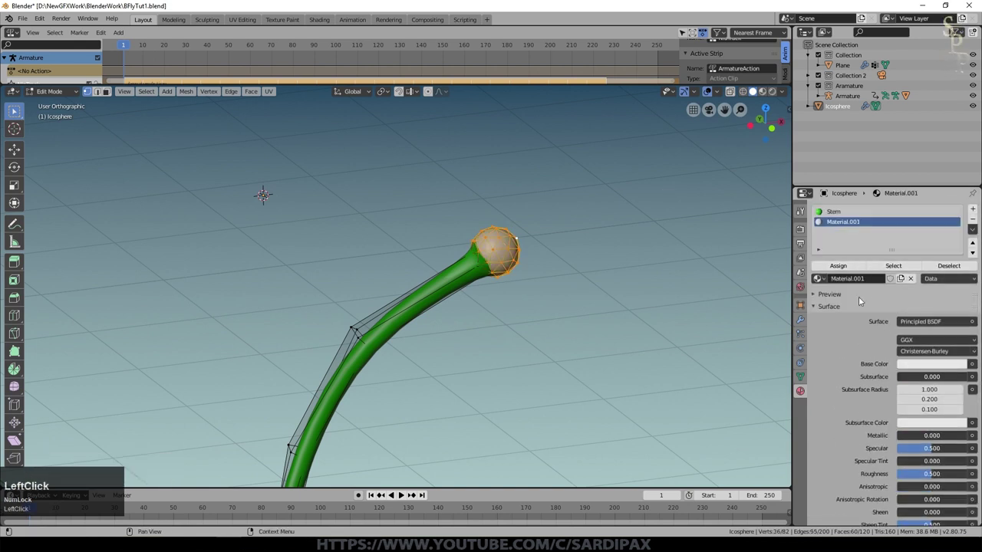
Step: Rename the head's material to Stamen
double_click(851, 222)
text(Stame)
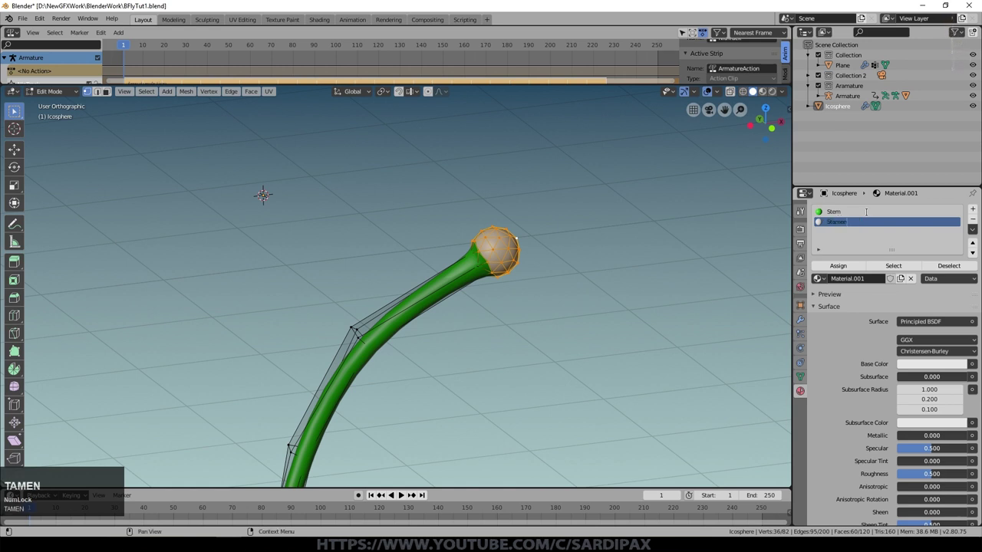
text(n)
key(Return)
Step: Set the Stamen material's base and viewport display colors to golden yellow and save the file
click(921, 365)
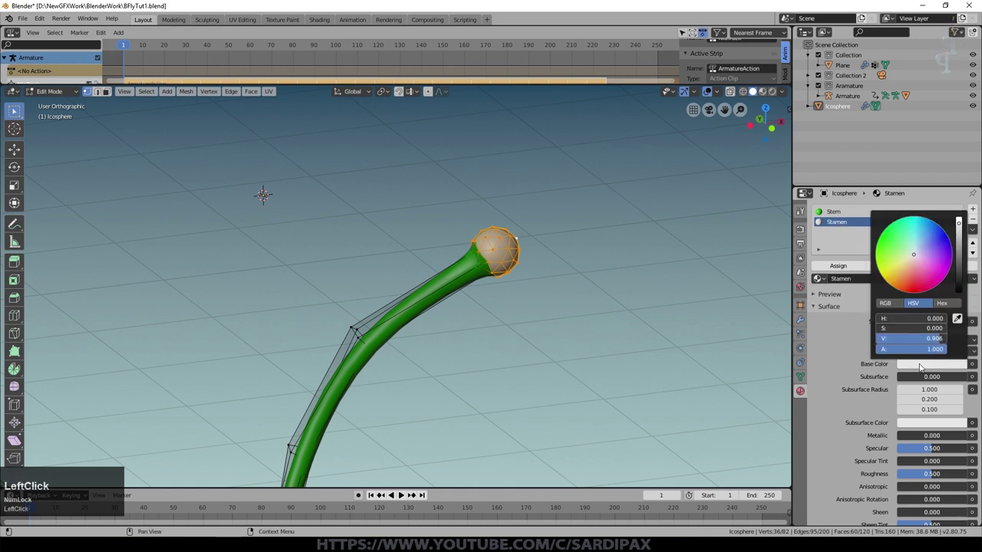
drag(904, 288, 887, 283)
scroll(943, 339, down, 8)
key(Tab)
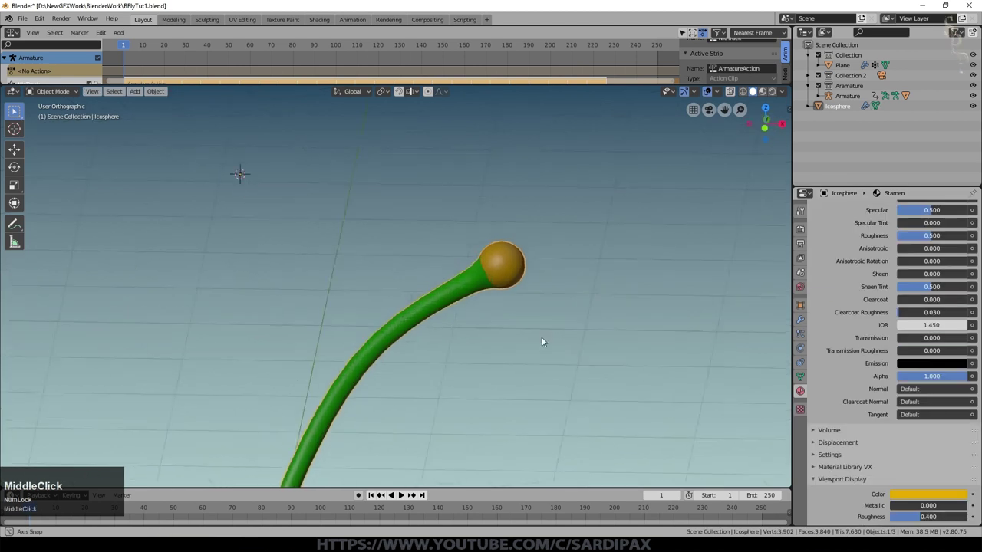
middle_drag(542, 337, 558, 364)
scroll(558, 364, down, 2)
key(ctrl+s)
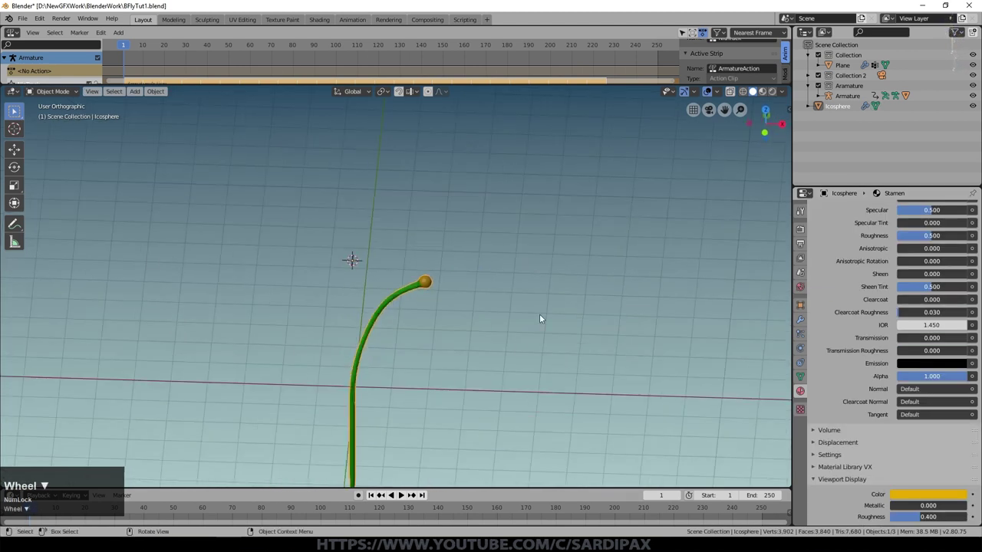
Step: In top view, move the stem object -3.1 m along X and 2.4 m along Y
middle_drag(542, 320, 535, 350)
key(KP_7)
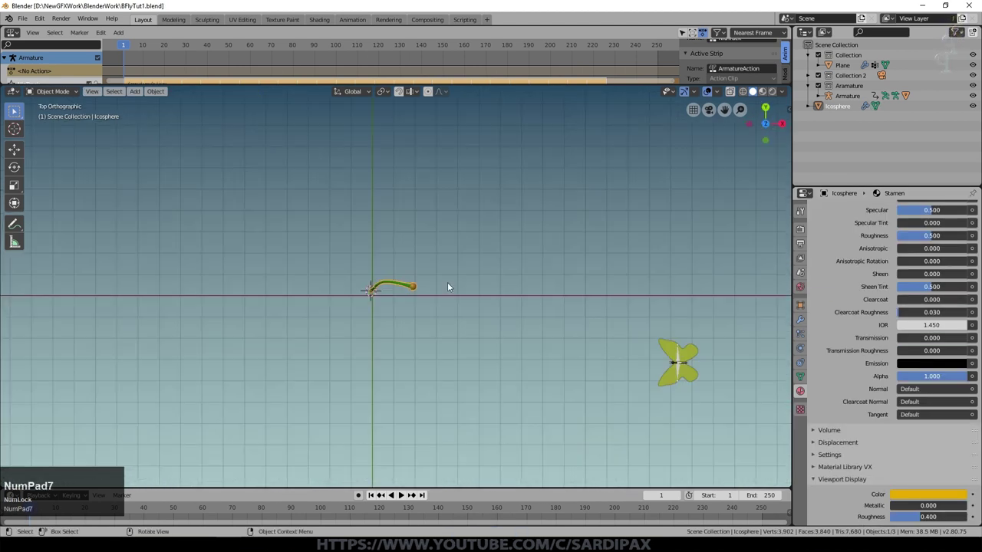
key(g)
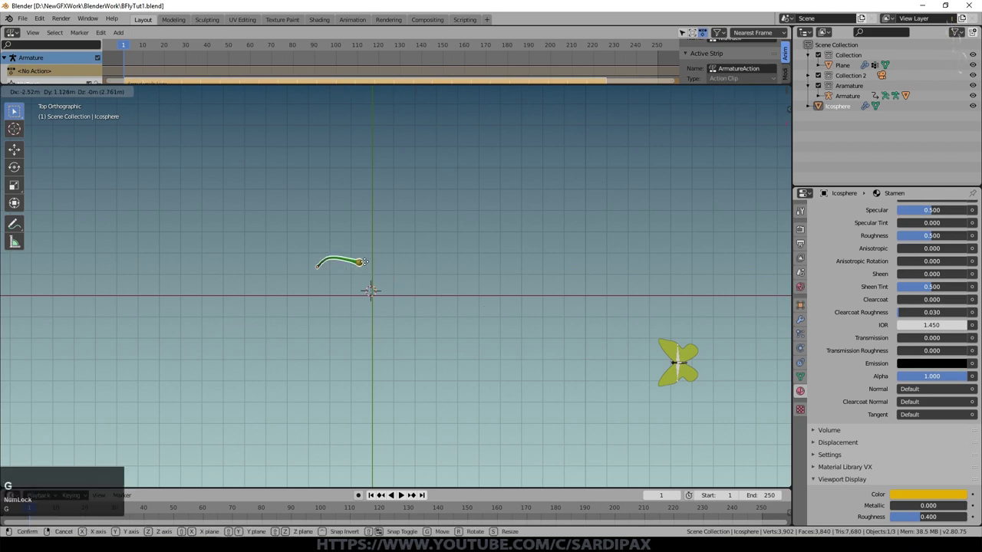
click(399, 296)
Step: Add a 2 m plane at the 3D cursor and divide it with one centered loop cut running along Y
scroll(397, 297, up, 5)
key(shift+a)
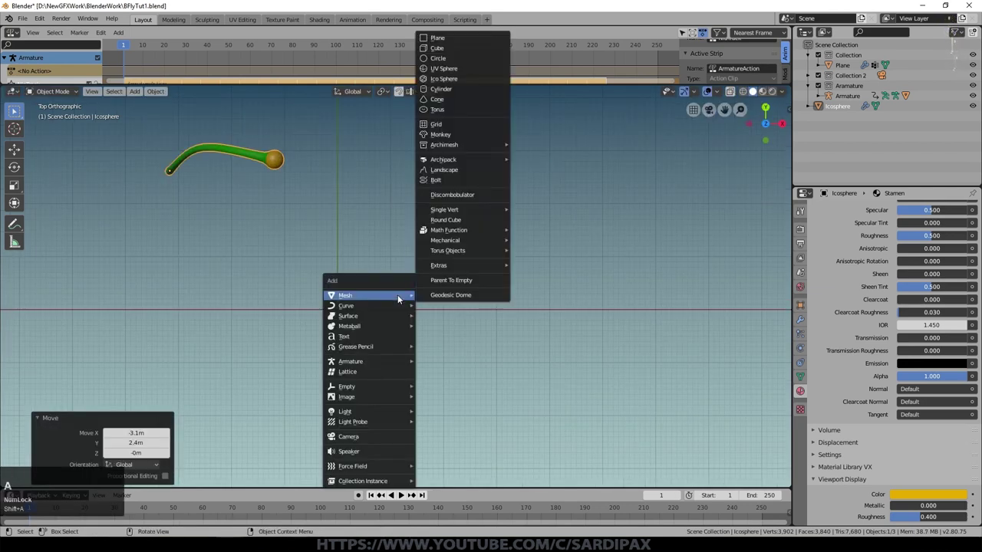
click(441, 38)
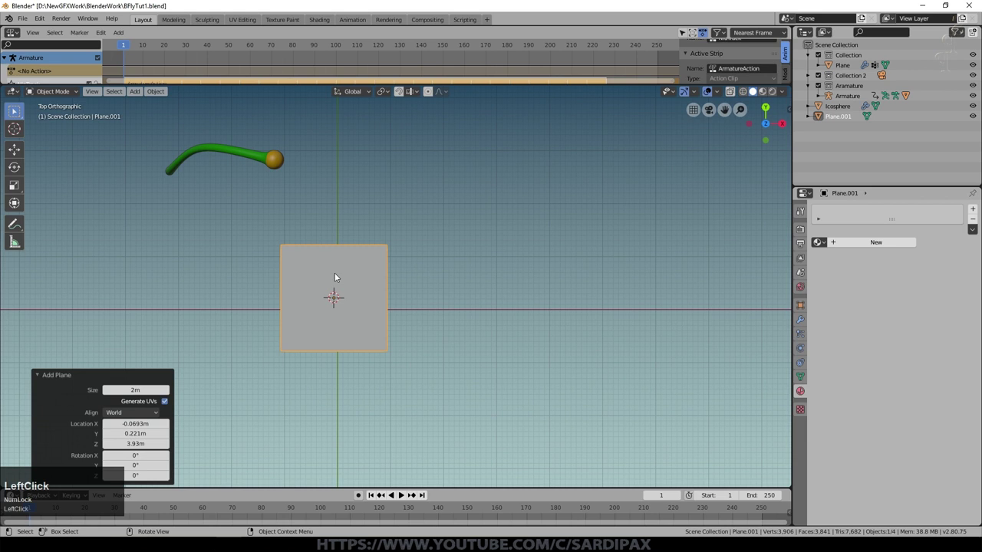
key(Tab)
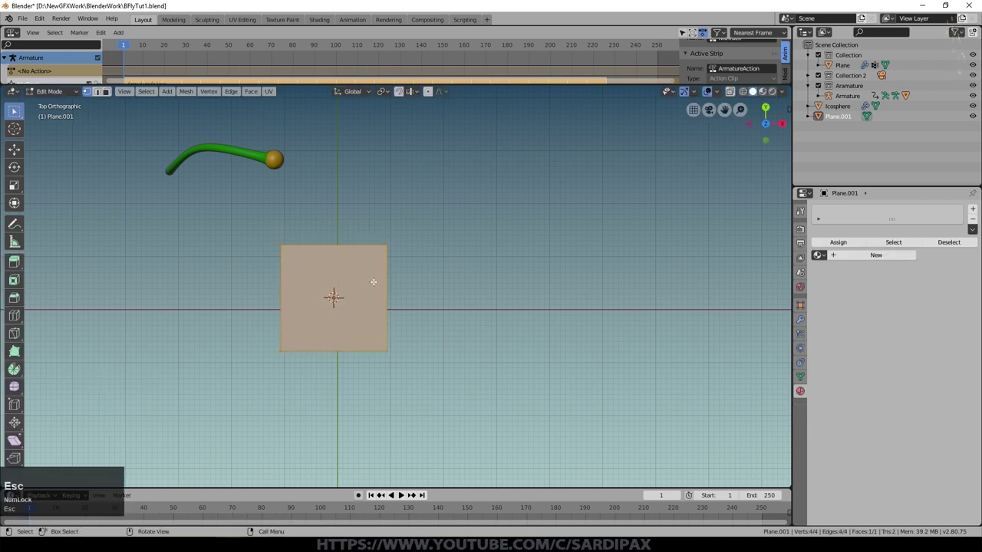
key(ctrl+r)
click(369, 261)
right_click(368, 261)
scroll(366, 258, up, 3)
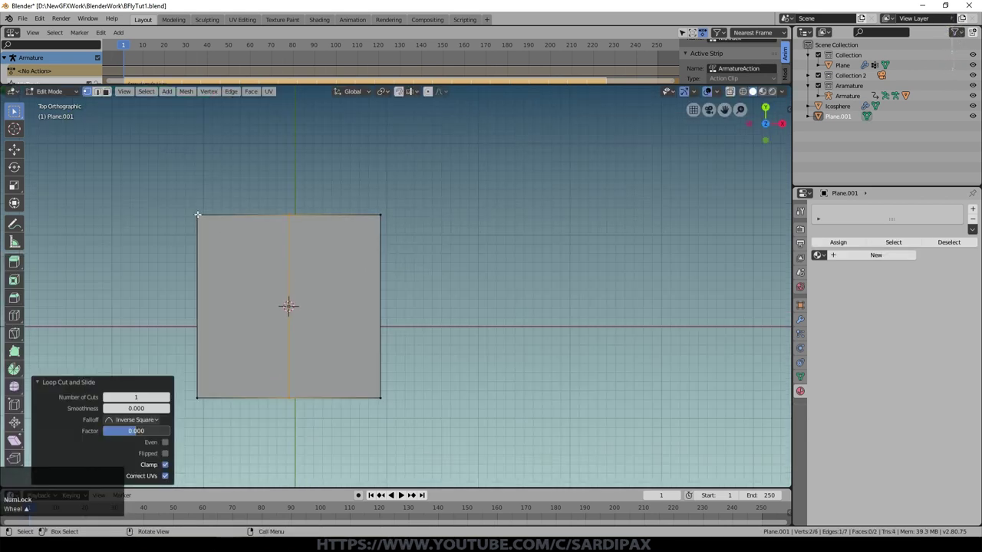
Step: Delete the two corner vertices on the plane's negative X side to keep only half of it
click(198, 215)
shift+click(197, 398)
key(Delete)
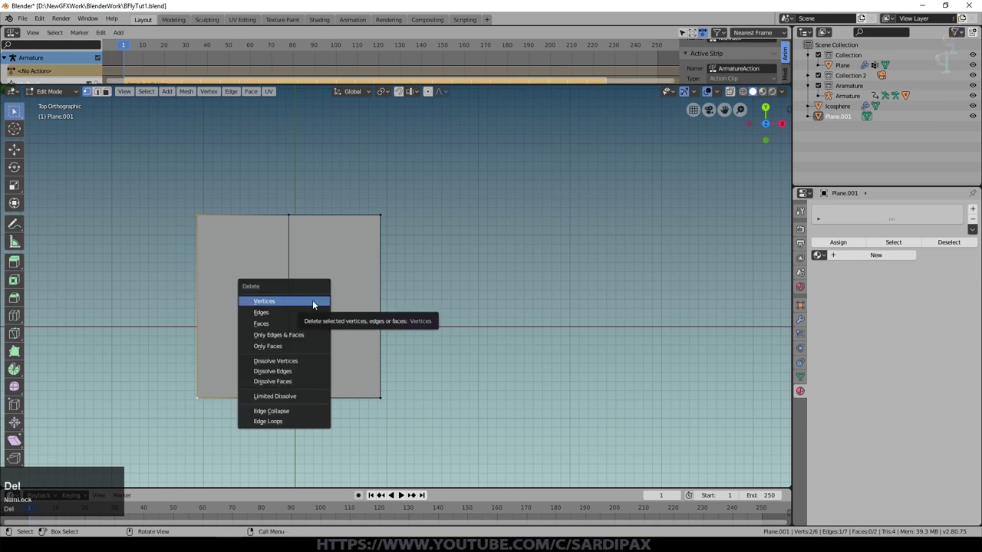
click(313, 305)
Step: Move the whole half plane about 1.02 m along Y so its lower edge meets the 3D cursor
key(a)
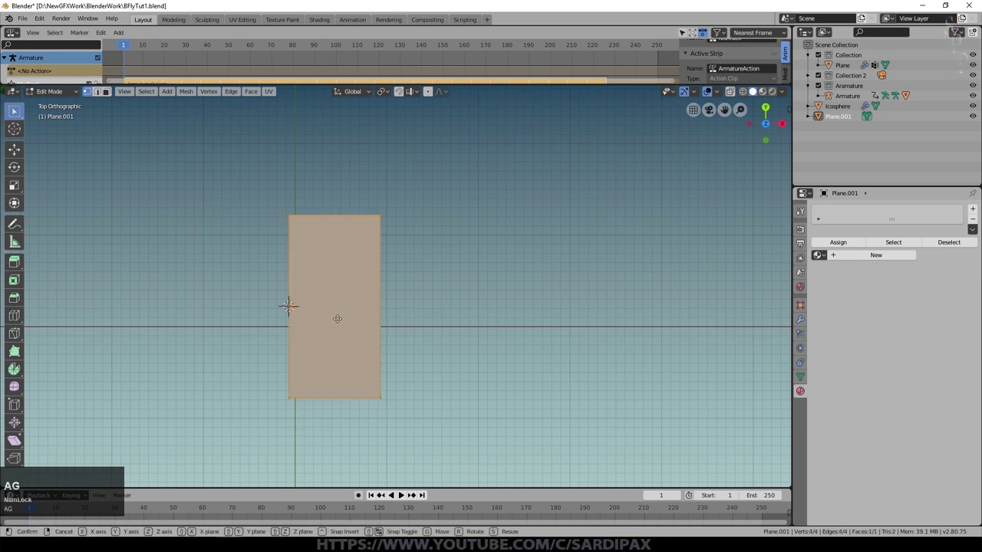
key(g)
key(y)
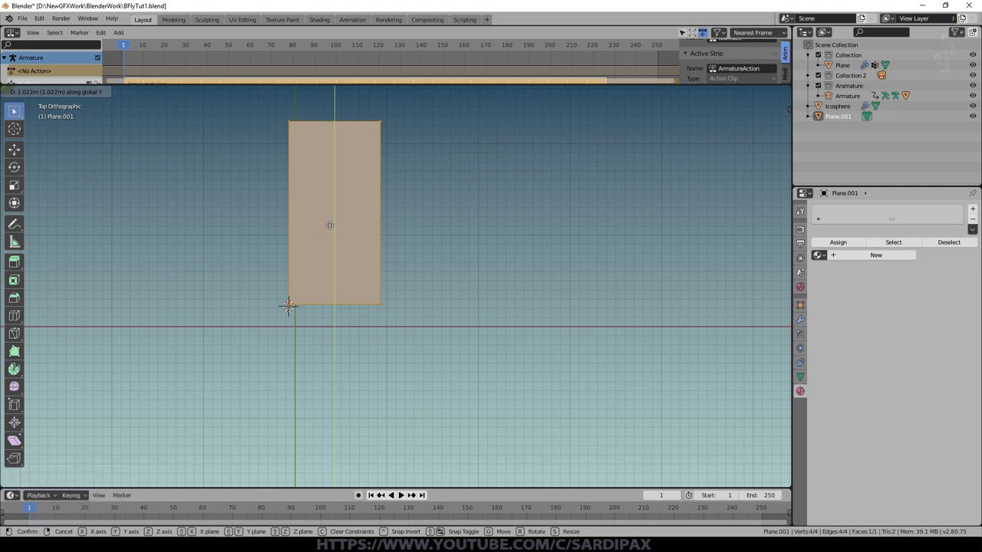
click(330, 225)
Step: Taper the half plane by moving its lower right vertex about -0.75 m along X and lowering its upper right vertex
click(380, 304)
key(g)
key(x)
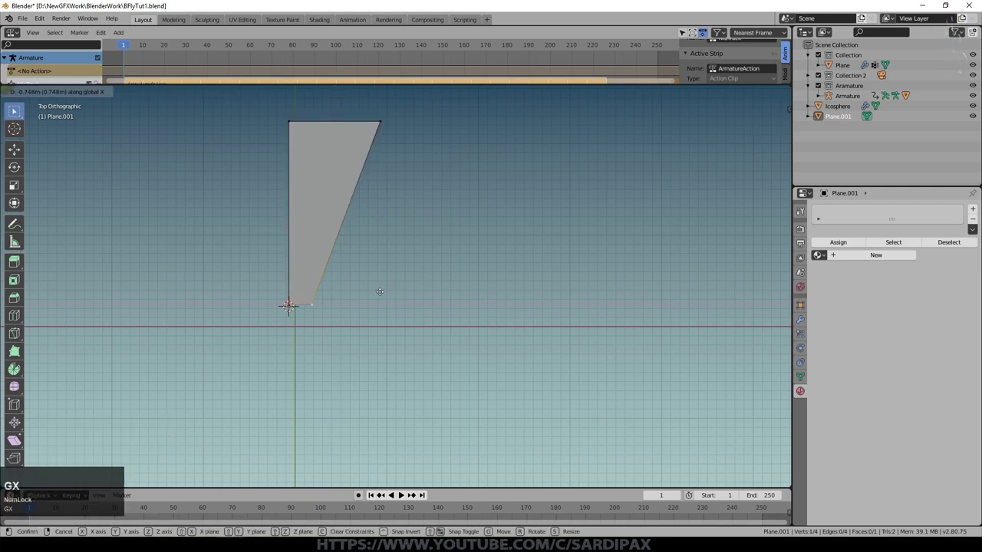
click(379, 290)
click(379, 127)
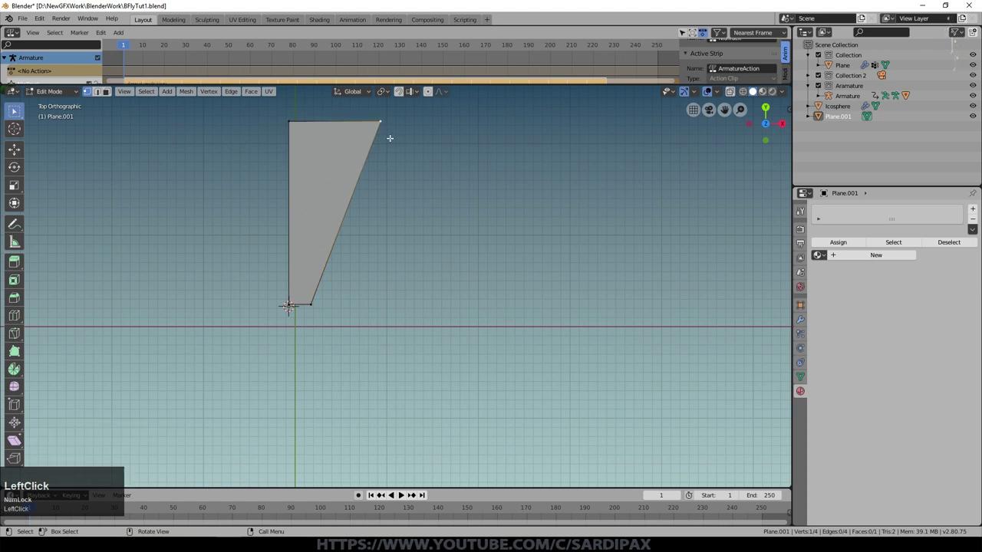
Step: Add two lengthwise and three crosswise evenly spaced loop cuts to the petal shape
key(ctrl+r)
scroll(330, 230, up, 1)
click(307, 208)
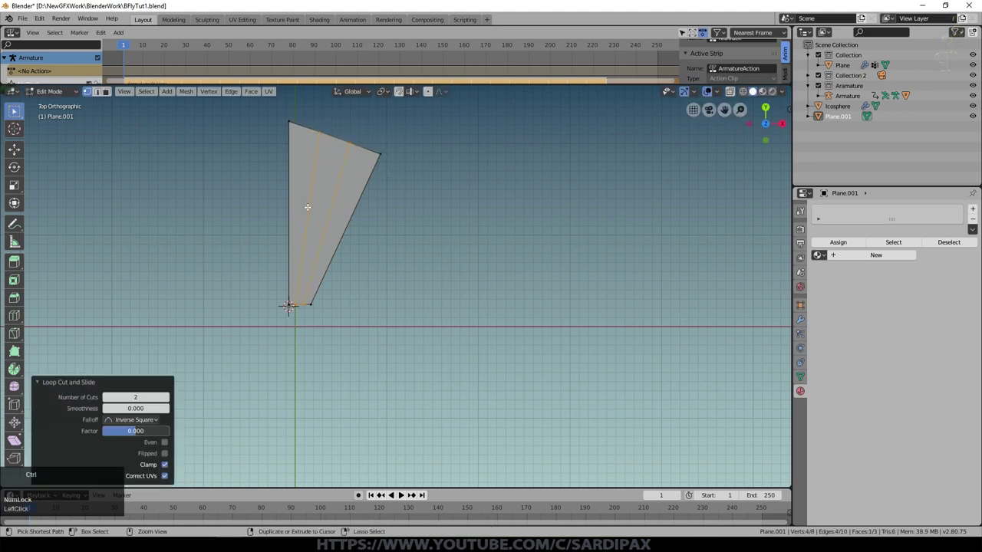
key(ctrl+r)
scroll(308, 207, up, 1)
scroll(308, 207, up, 1)
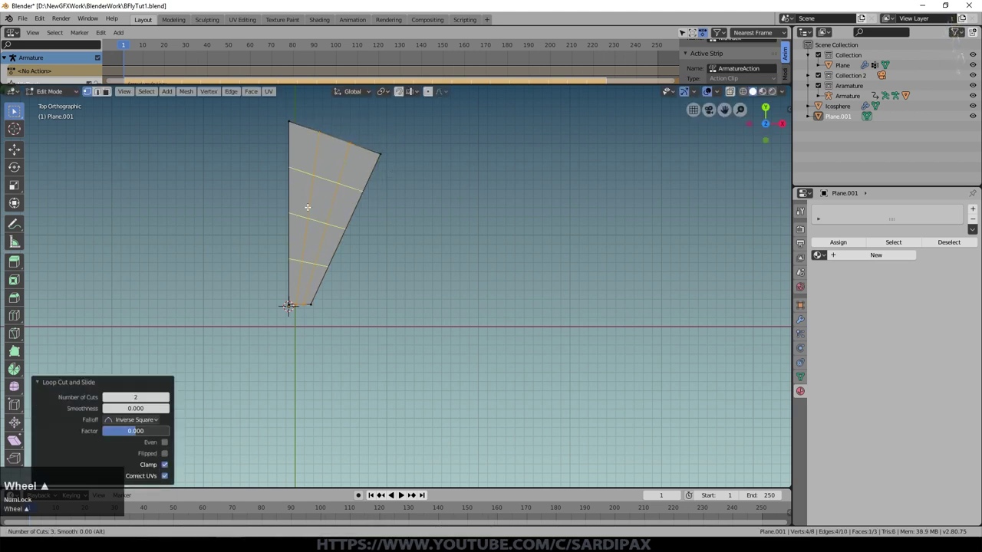
click(307, 207)
click(307, 207)
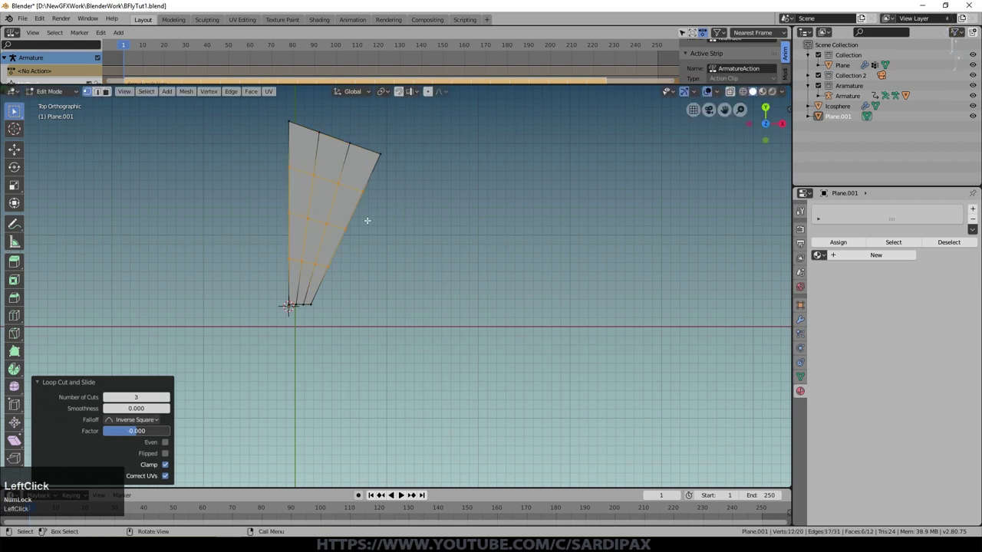
Step: Move the petal's upper left vertex about -0.106 m along Y
shift+middle_drag(367, 220, 488, 306)
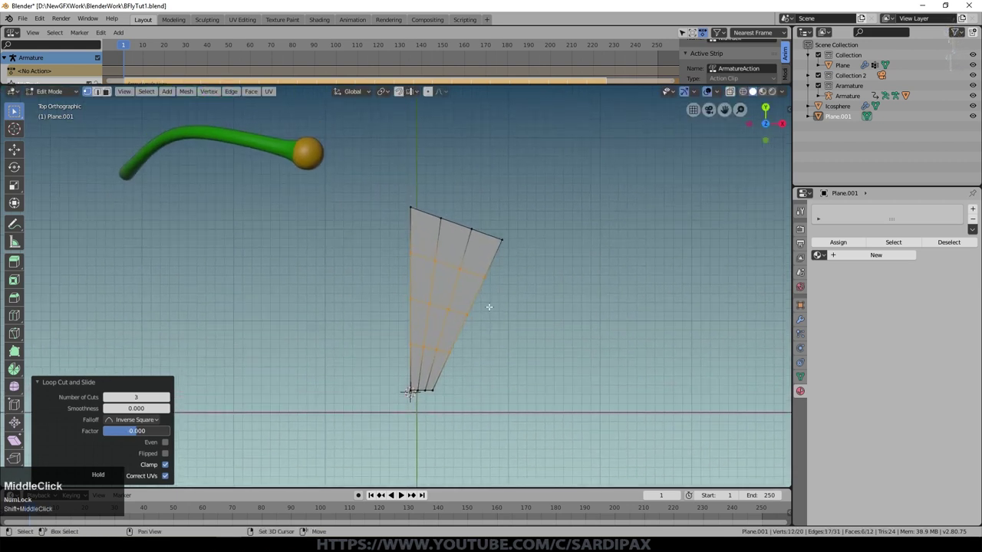
click(412, 210)
key(g)
key(y)
click(419, 221)
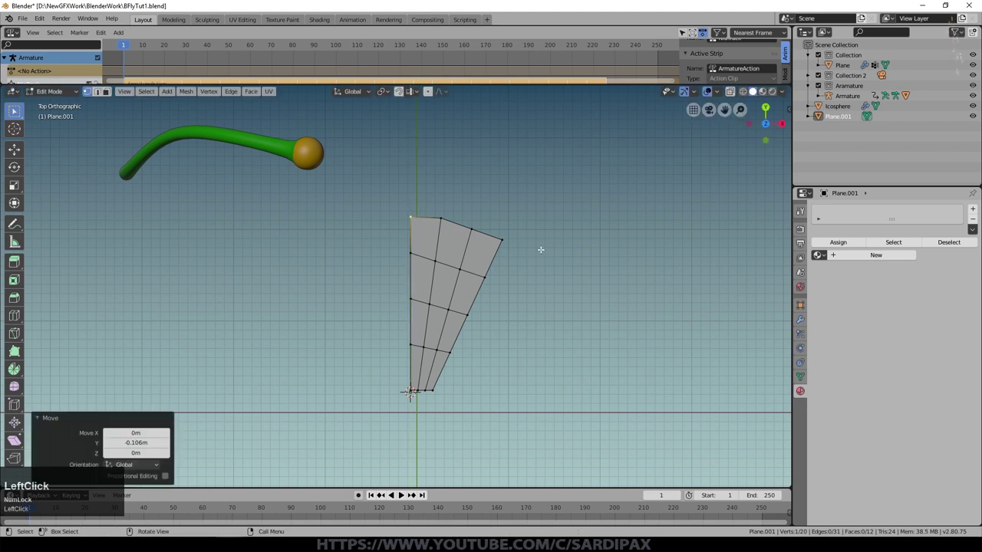
Step: Slide the petal's upper right vertex down its side edge by a factor of about 0.45 and nudge the lower right vertex slightly downward
click(500, 240)
key(g)
key(g)
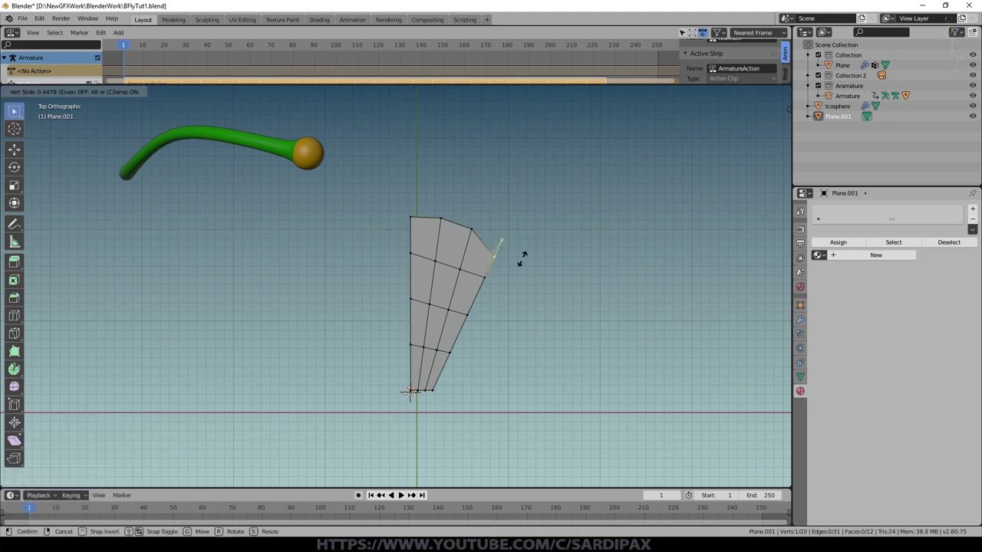
click(521, 260)
click(432, 389)
key(g)
key(Tab)
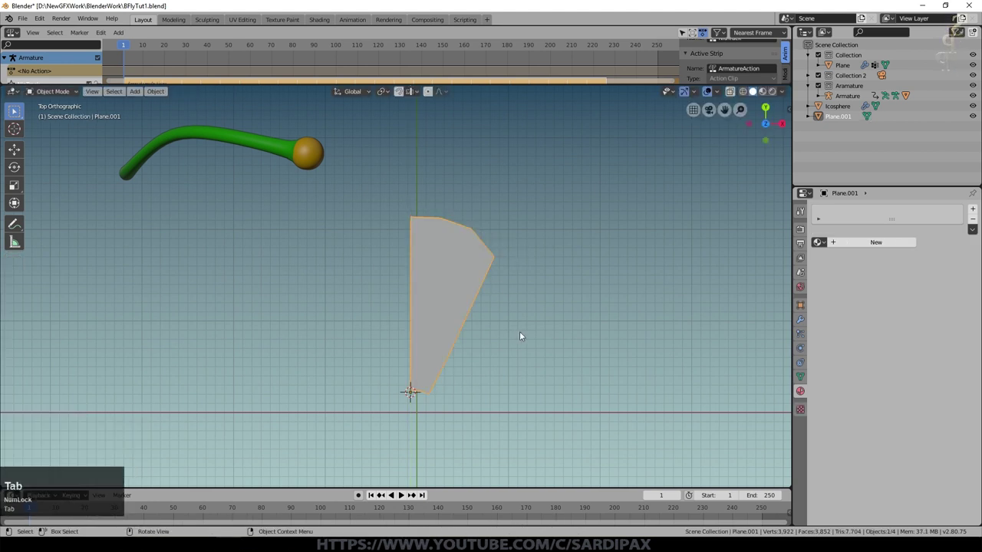
Step: Add a Mirror modifier across X and a level 2 Subdivision Surface modifier to the petal
click(800, 320)
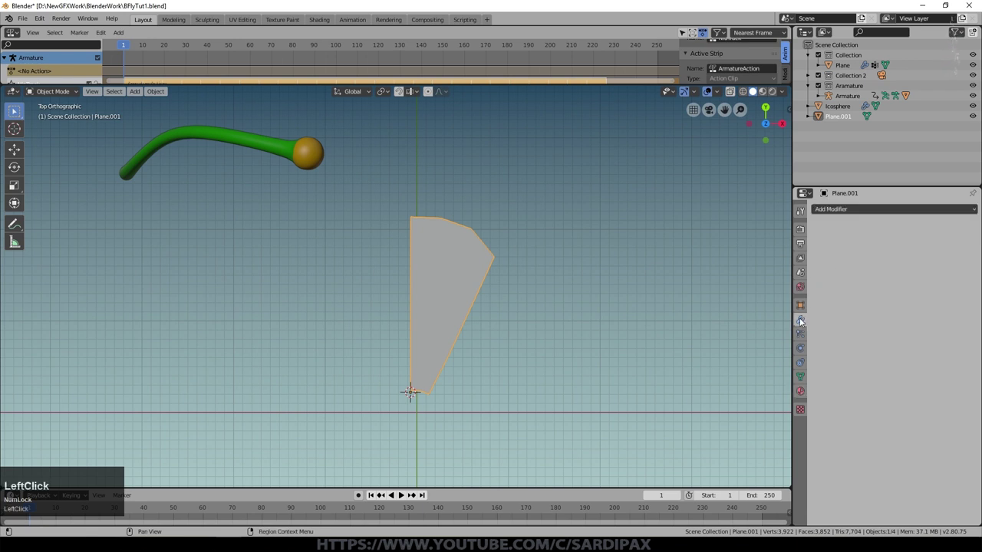
click(890, 209)
click(776, 310)
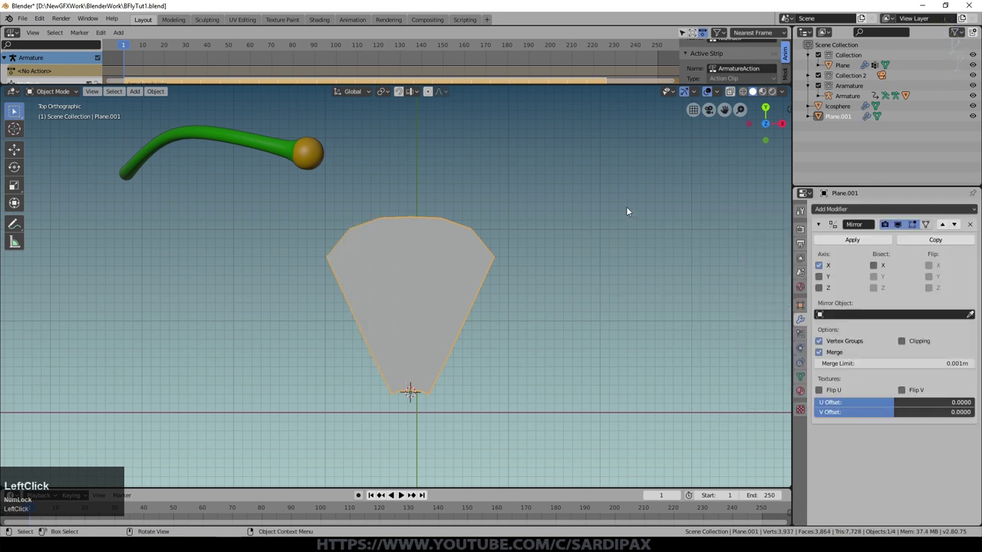
key(ctrl+2)
Step: Lower the vertex at the middle of the petal's tip to form a notch, and apply the Mirror modifier
key(Tab)
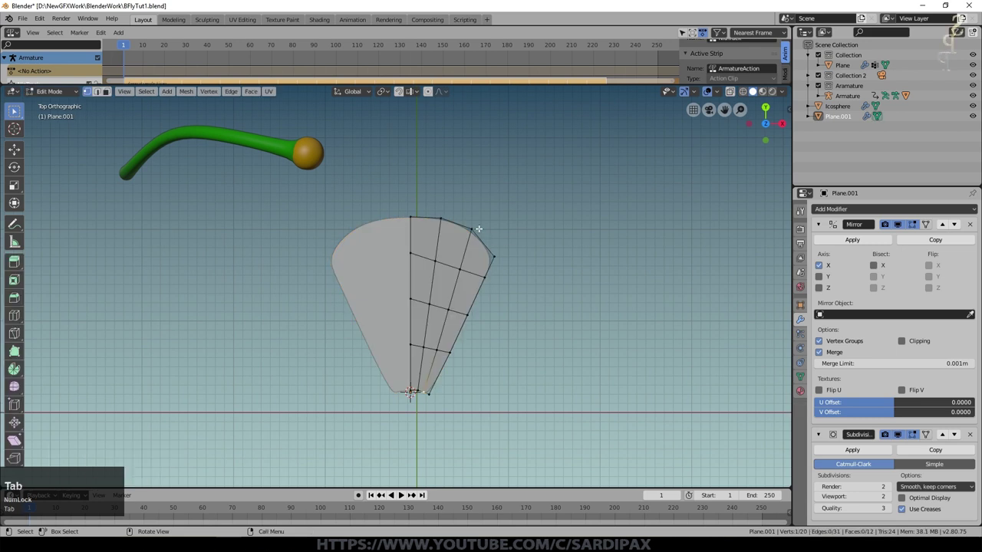
click(432, 226)
key(g)
click(429, 238)
key(Tab)
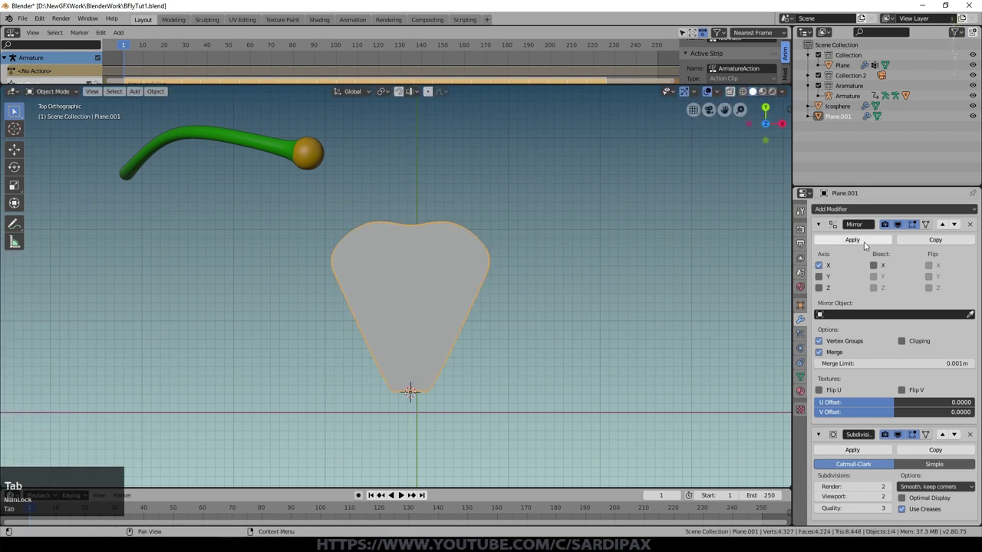
click(852, 239)
Step: Lower the petal's central lengthwise edge loop along Z with proportional editing to form a crease
middle_drag(528, 321, 473, 303)
alt+click(438, 216)
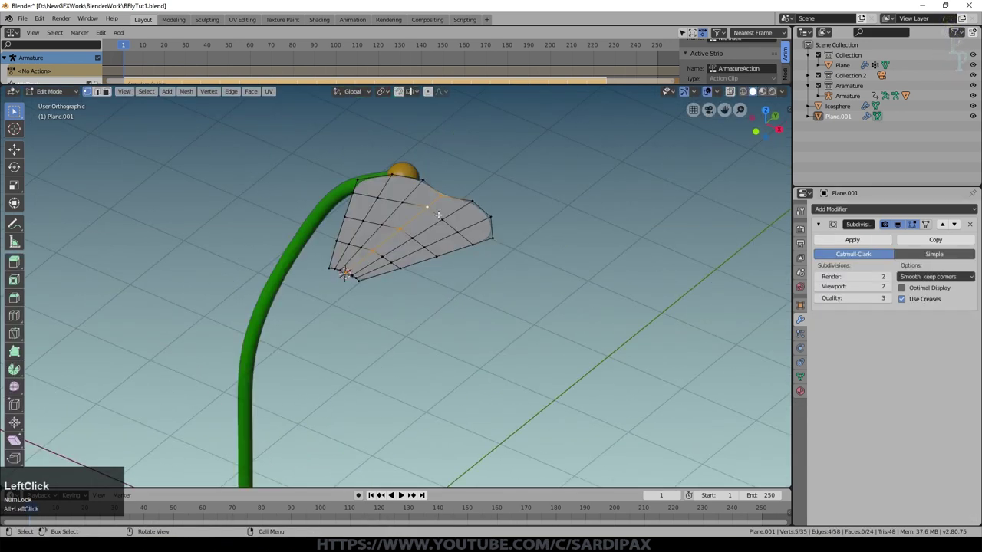
key(o)
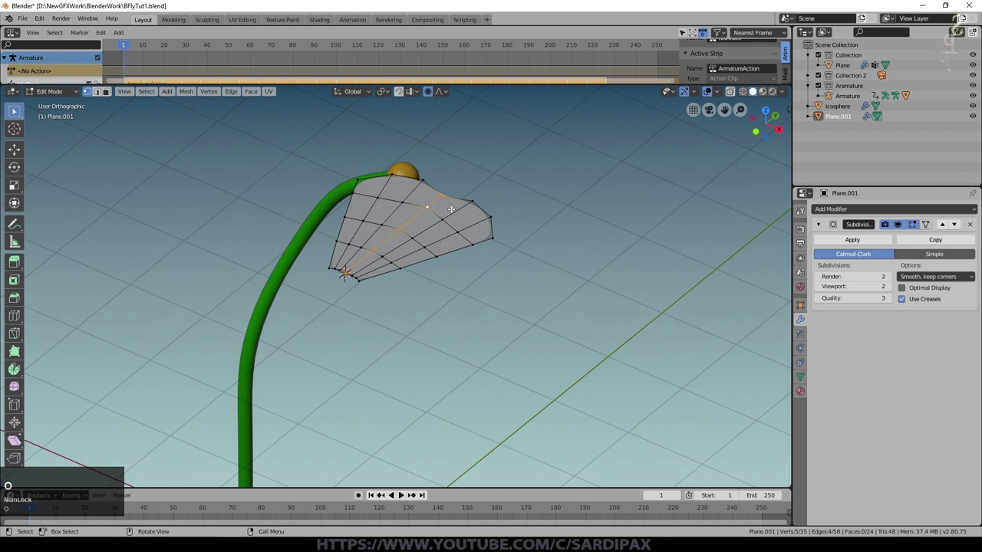
key(g)
scroll(451, 208, down, 10)
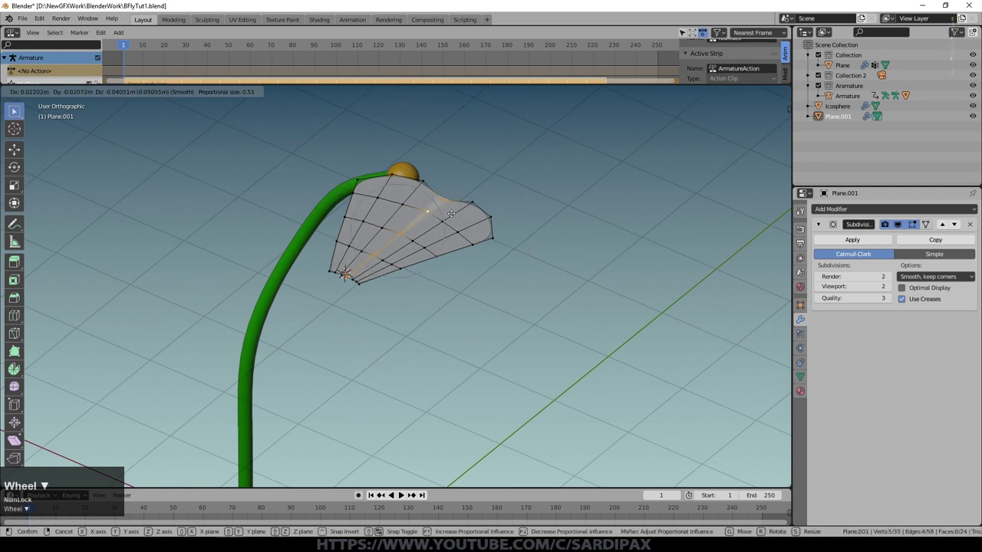
key(z)
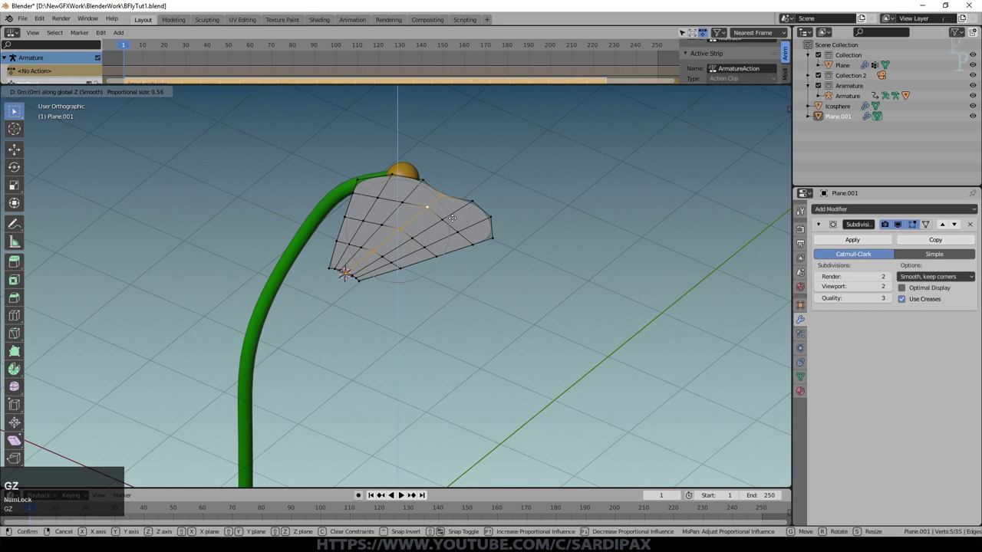
click(456, 225)
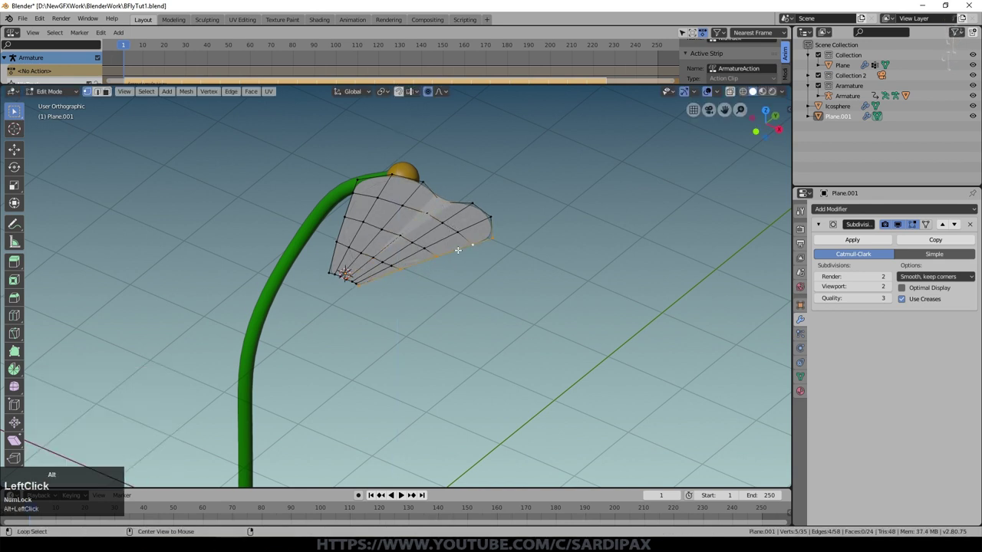
Step: Move the petal's outer side edge loop along Z with proportional editing to curl that side
key(g)
key(z)
scroll(491, 219, up, 2)
scroll(526, 212, down, 1)
middle_click(526, 211)
click(517, 237)
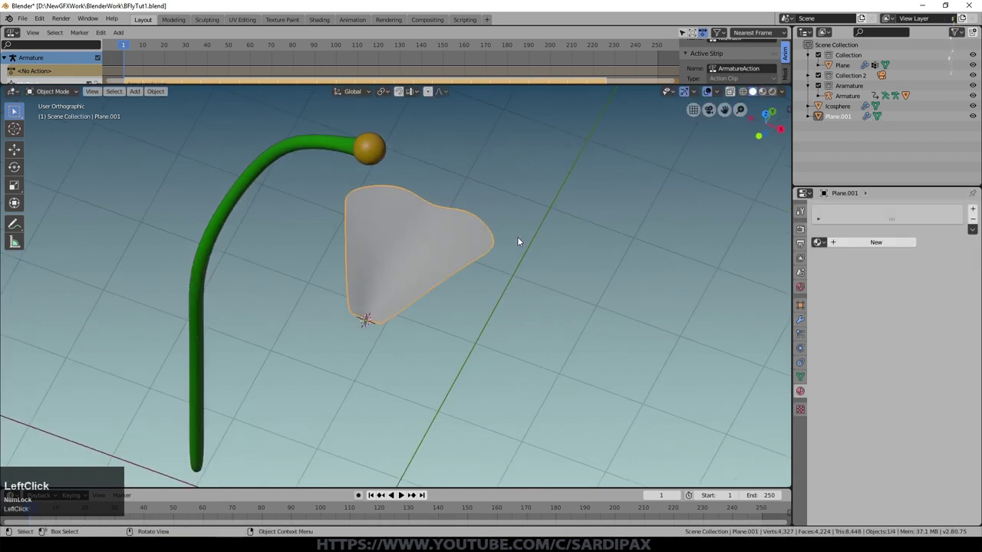
Step: Assign the ButterflyWing material to the petal, make it a separate copy and rename the copy Flower
scroll(517, 236, down, 5)
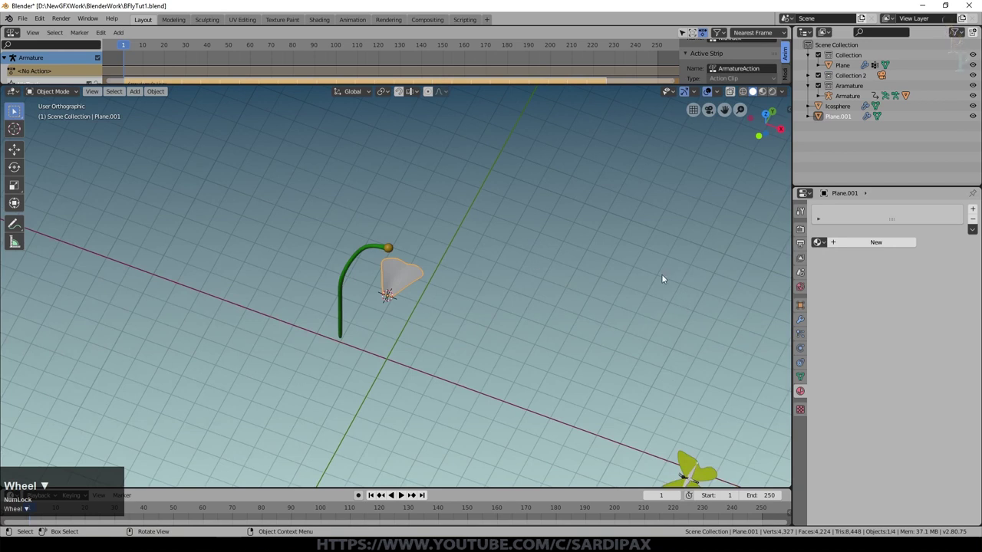
click(826, 245)
click(839, 257)
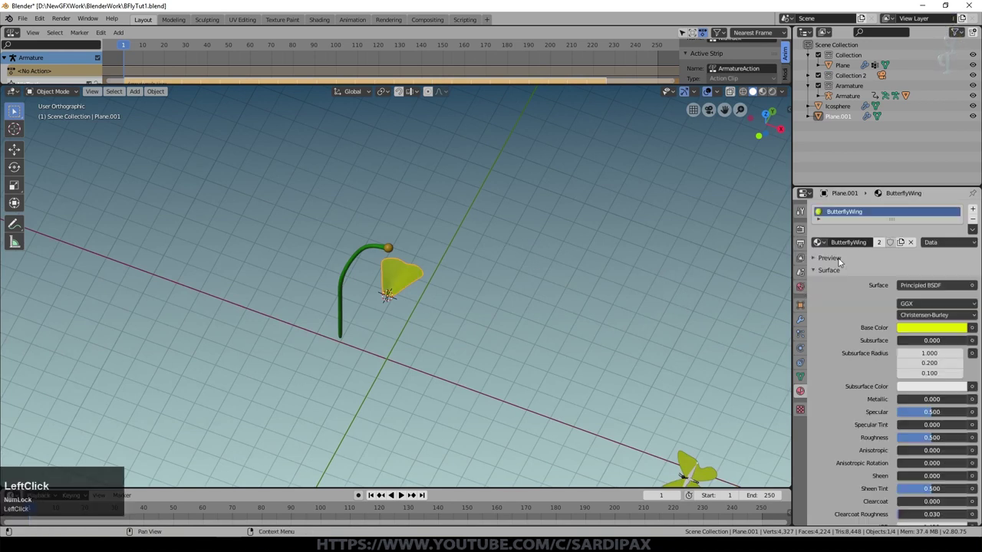
click(880, 242)
click(849, 243)
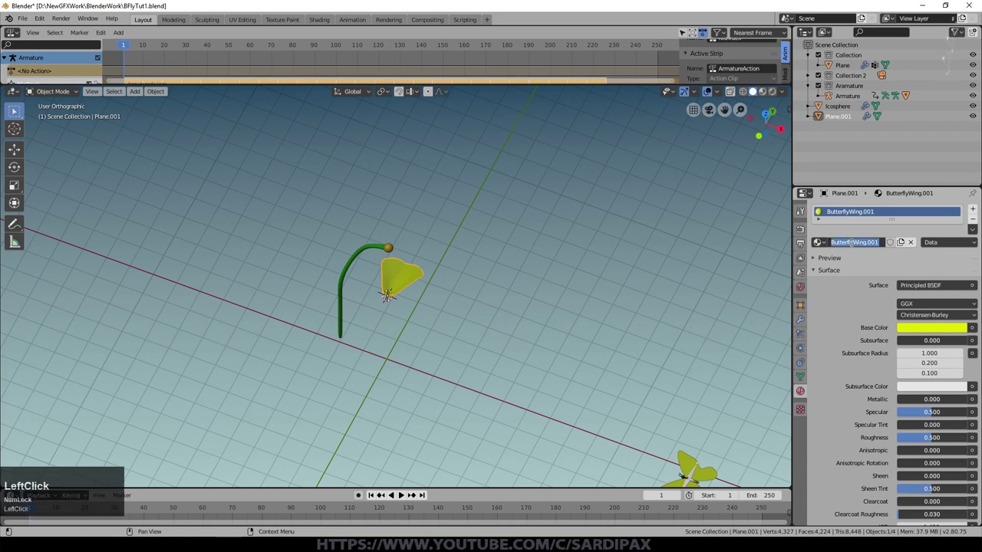
text(Flow)
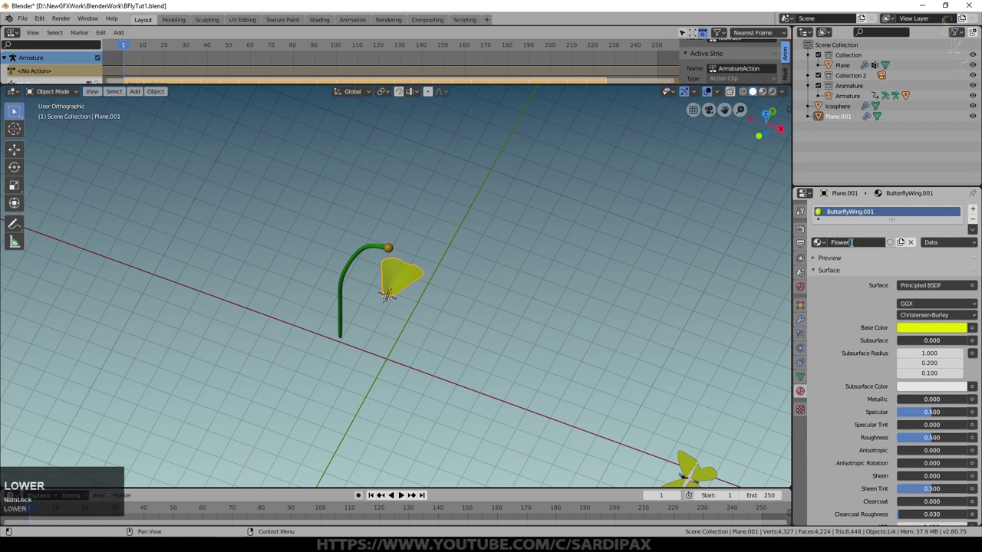
text(er)
key(Return)
Step: Save the file with the petal shown from above
key(KP_7)
scroll(458, 272, up, 8)
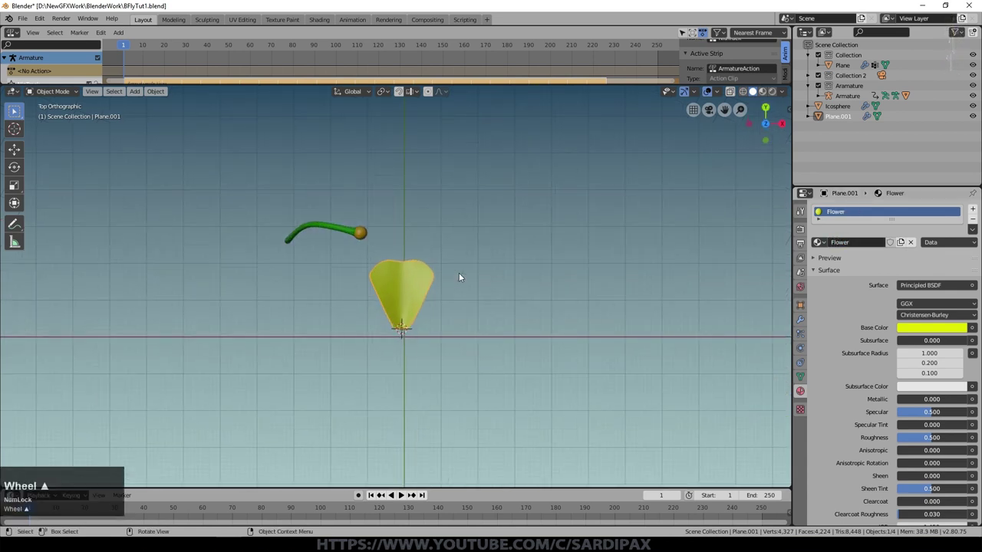
key(ctrl+s)
scroll(442, 318, down, 3)
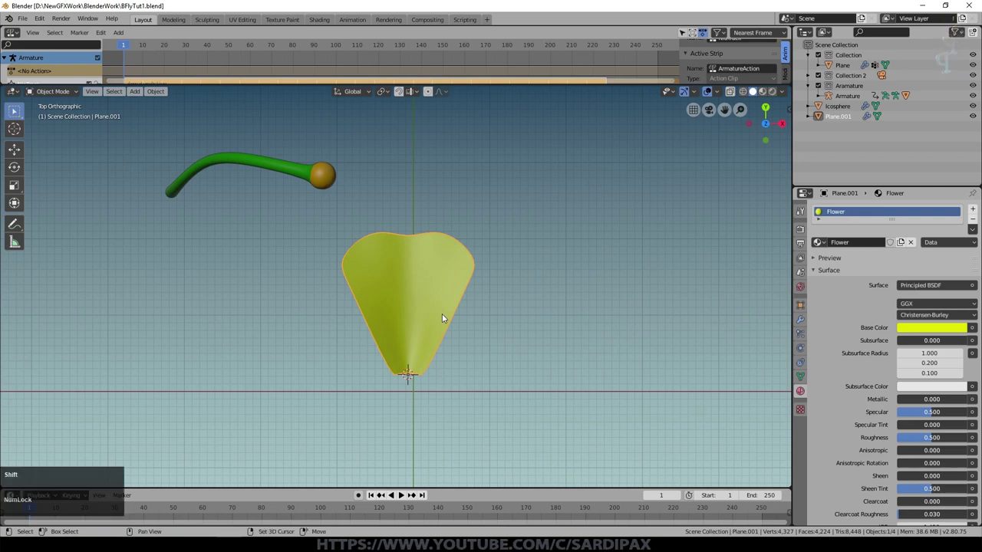
Step: Delete the three extra petal objects and reselect the remaining petal
key(Delete)
click(447, 300)
scroll(465, 330, down, 1)
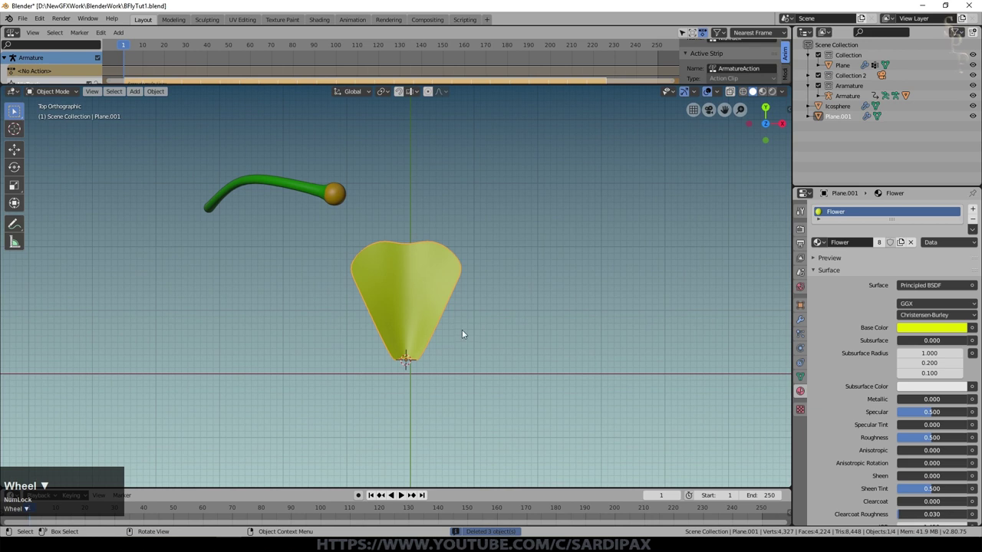
Step: Tilt the petal's tip upward by rotating it about -17.5° in the right side view
middle_drag(462, 334, 345, 247)
key(KP_1)
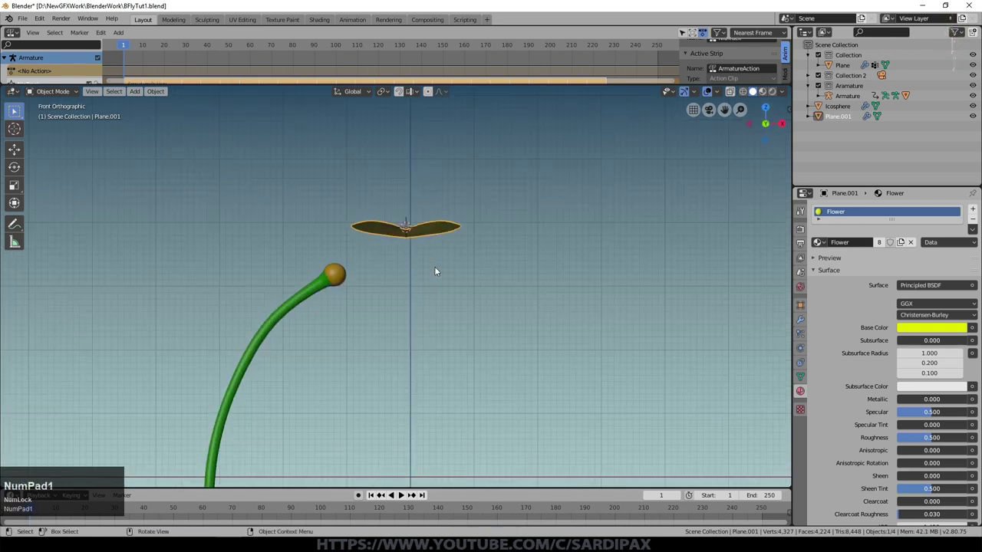
key(KP_3)
key(r)
click(475, 222)
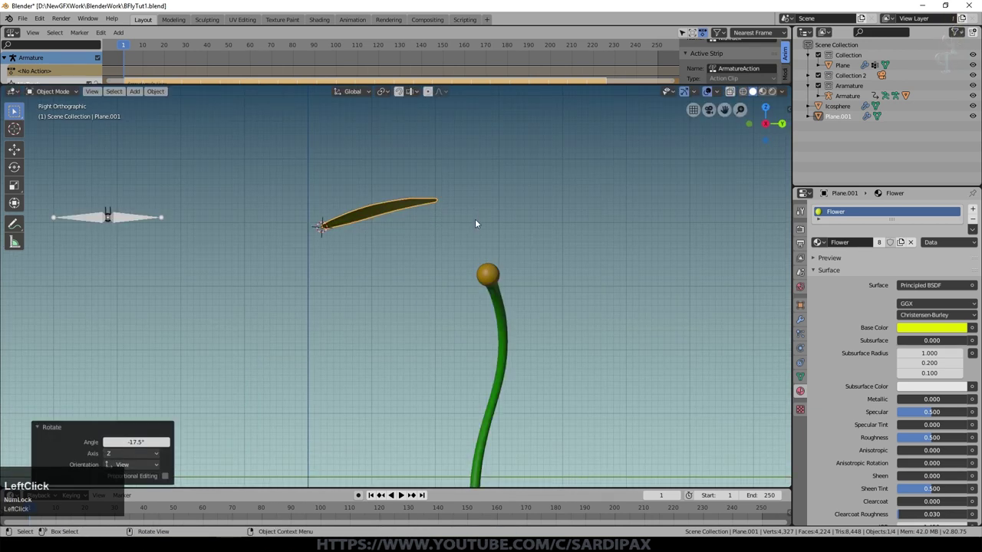
Step: Roll the petal about -5.14° in a view looking along its length
middle_drag(476, 224, 514, 246)
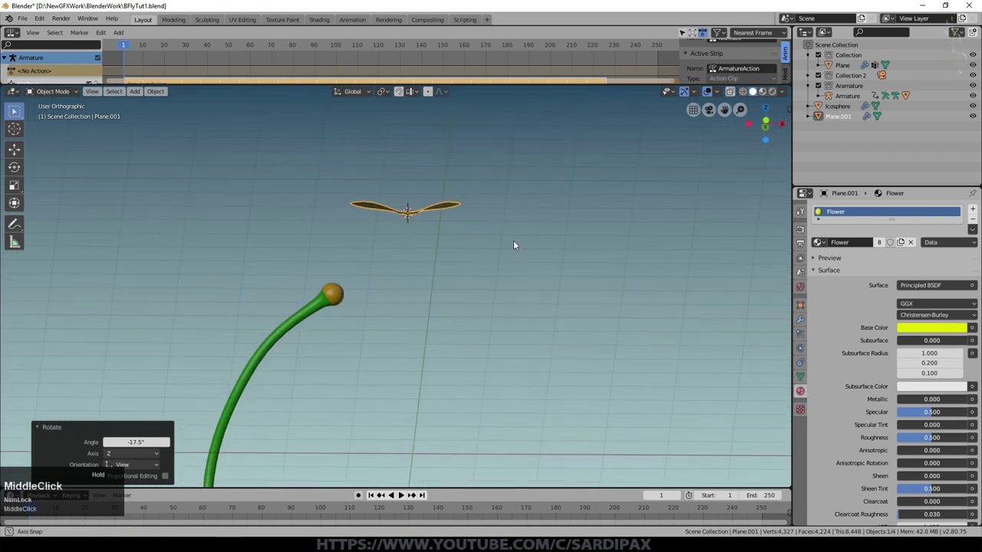
scroll(514, 246, up, 1)
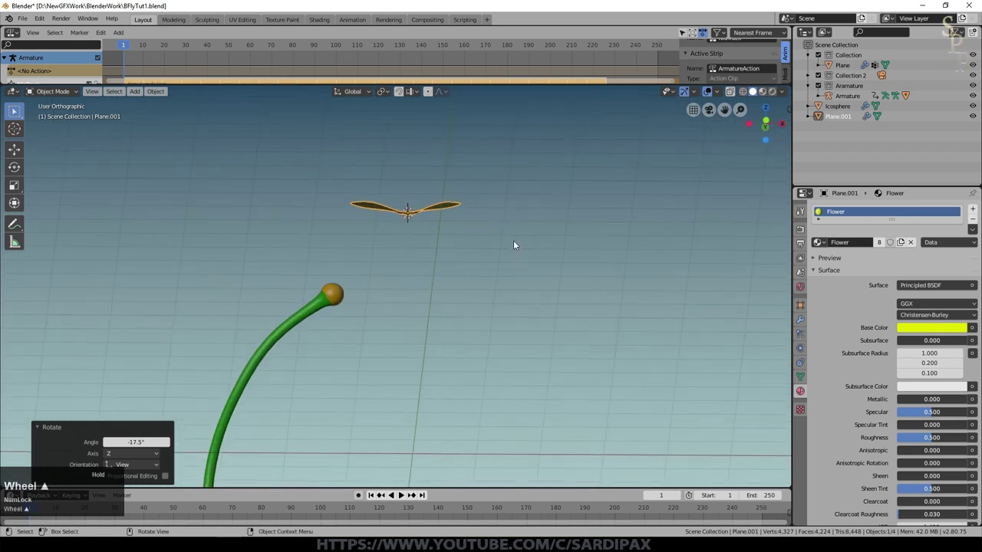
key(r)
click(601, 234)
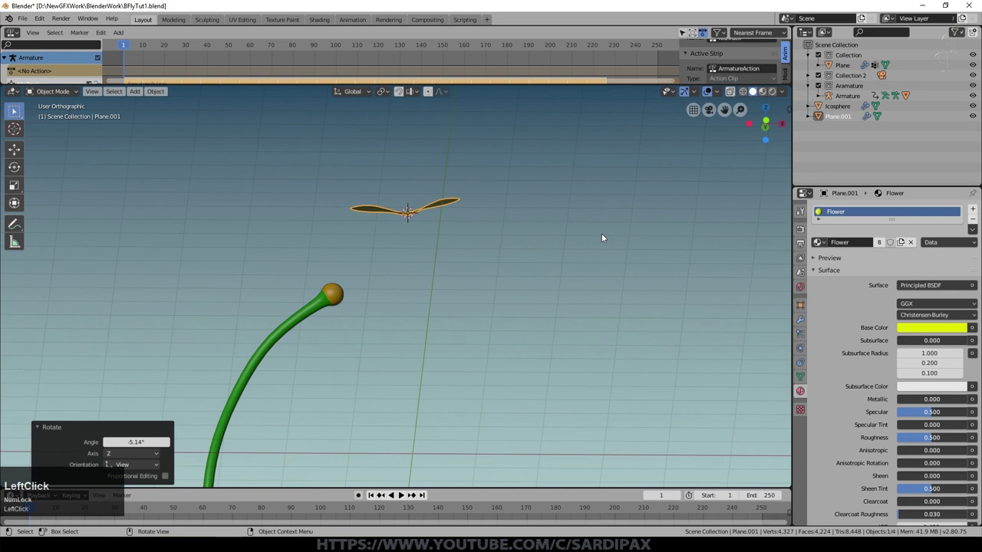
Step: Duplicate the petal in place and rotate the copy 180° around Z
key(KP_7)
key(shift+d)
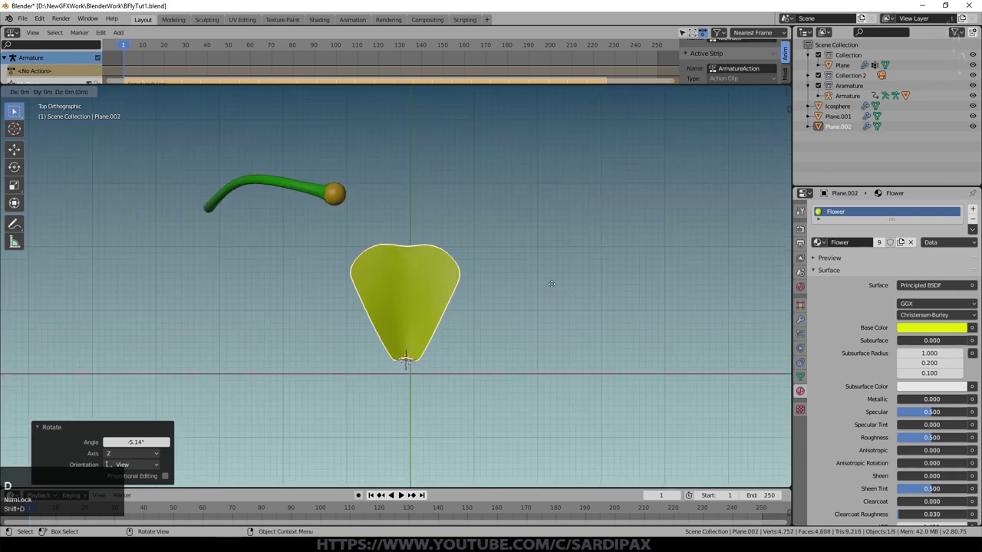
key(Escape)
key(r)
key(z)
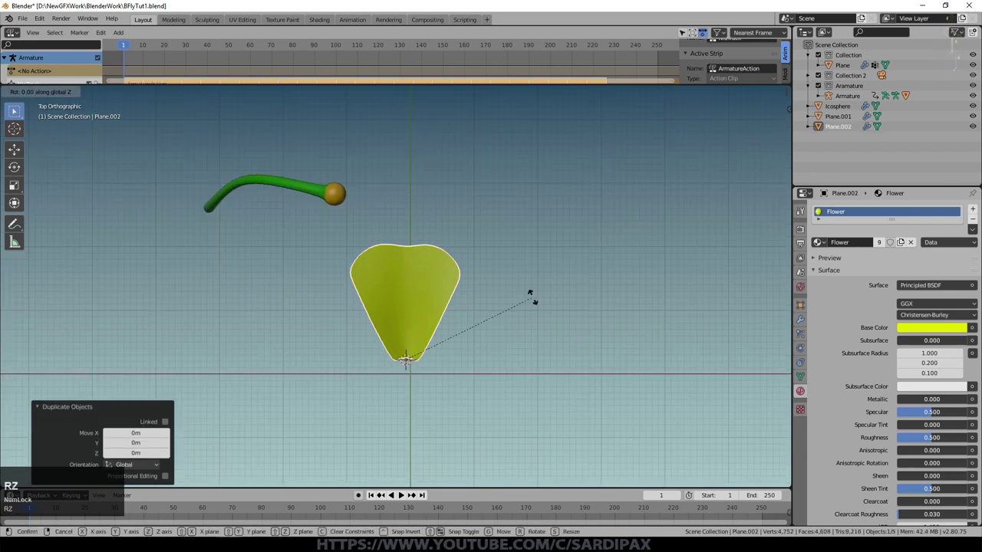
key(KP_1)
key(KP_8)
key(KP_0)
key(KP_Enter)
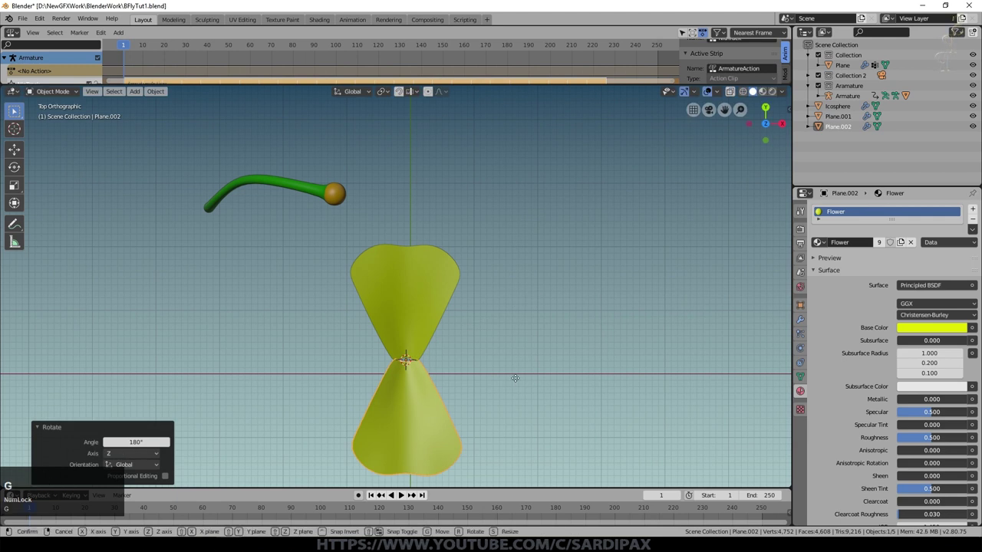
Step: Move the rotated petal copy about -0.2 m along Y to leave a gap between the petal bases
key(g)
key(y)
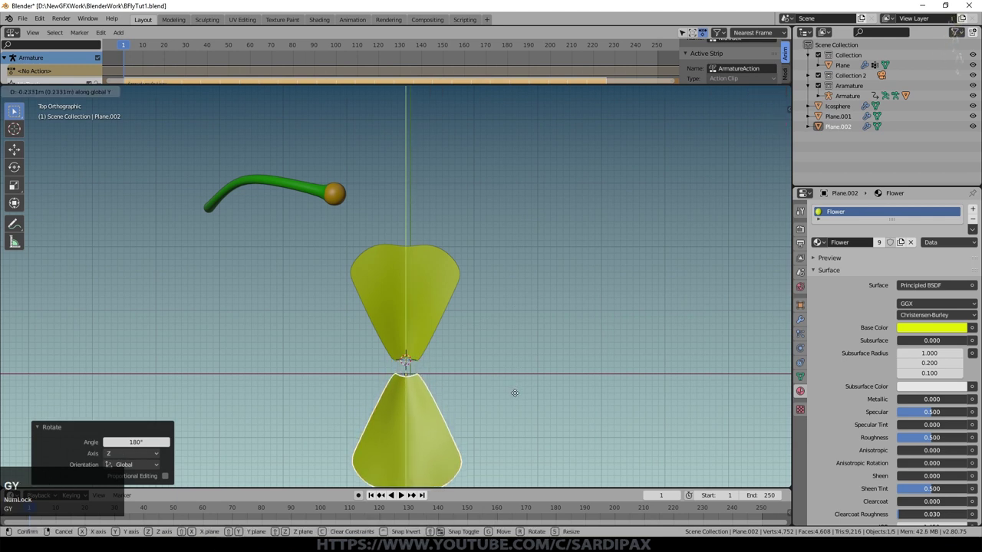
click(514, 390)
Step: Duplicate both opposite petals in place and rotate the copies 90° around Z to form a four-petal cross
shift+click(374, 318)
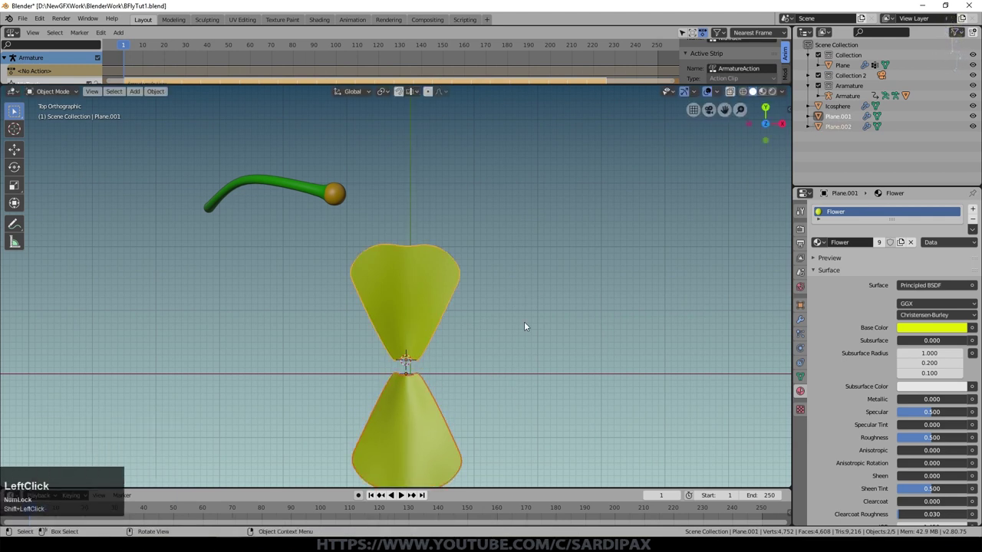
key(shift+d)
key(Escape)
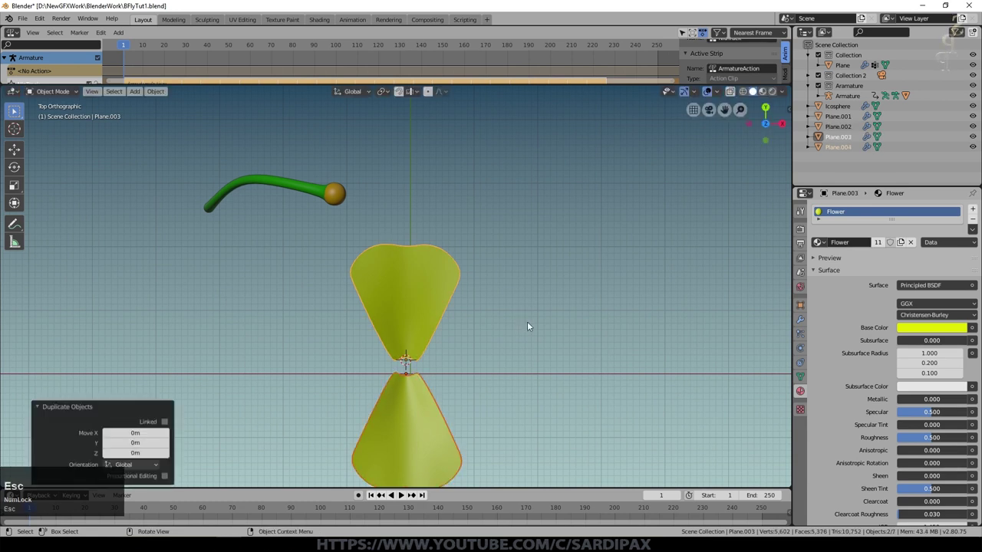
text(r90)
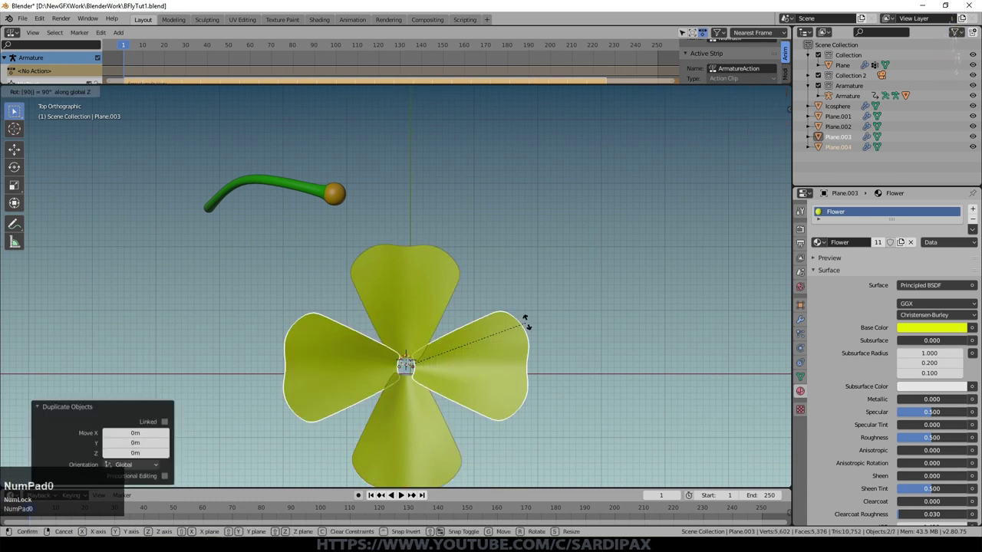
key(KP_Enter)
Step: Duplicate all four petals in place and rotate the copies 45° around Z to fill the gaps of the cross
middle_drag(513, 394, 355, 285)
click(315, 282)
shift+click(385, 260)
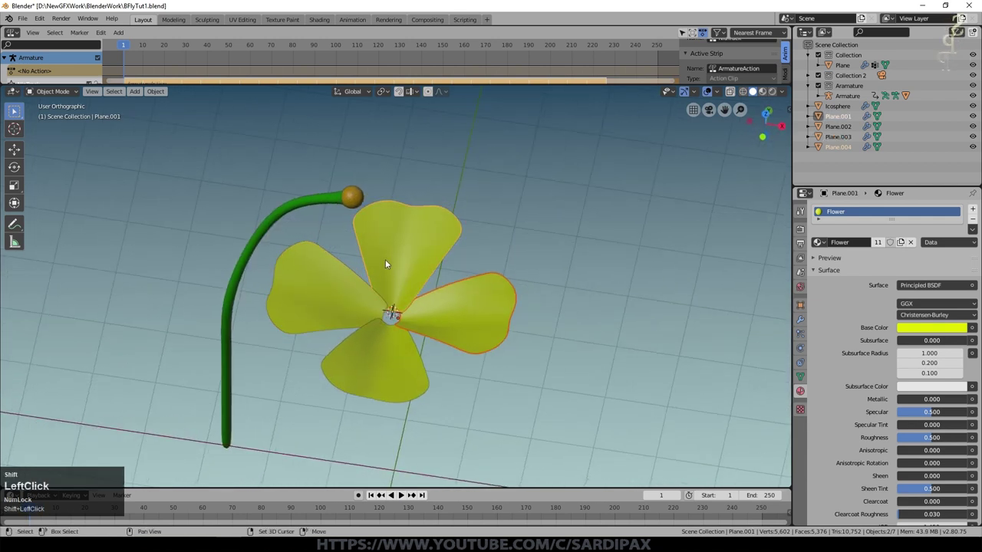
shift+click(339, 285)
shift+click(406, 254)
shift+click(453, 310)
shift+click(407, 355)
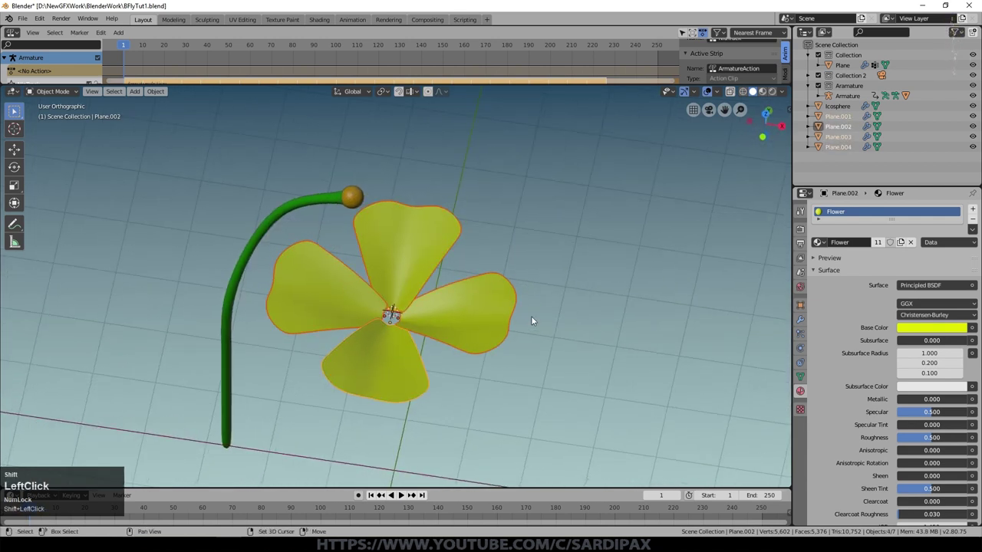
key(shift+d)
right_click(539, 317)
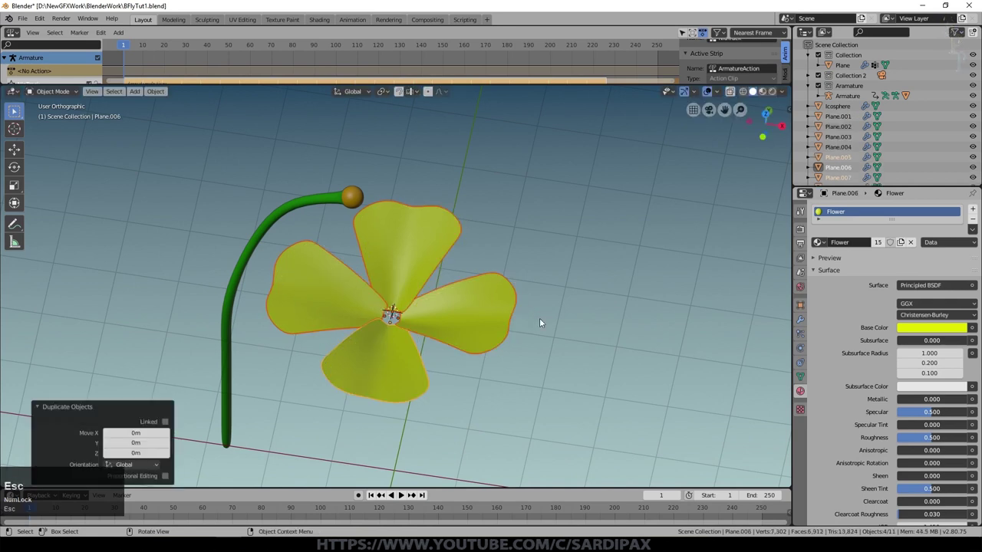
key(r)
key(z)
key(KP_4)
key(KP_5)
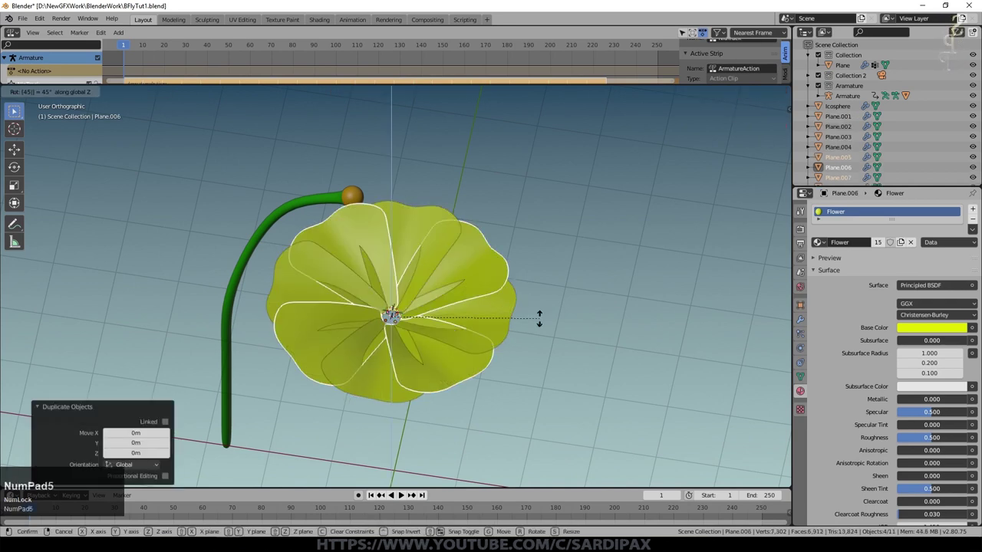
key(KP_Enter)
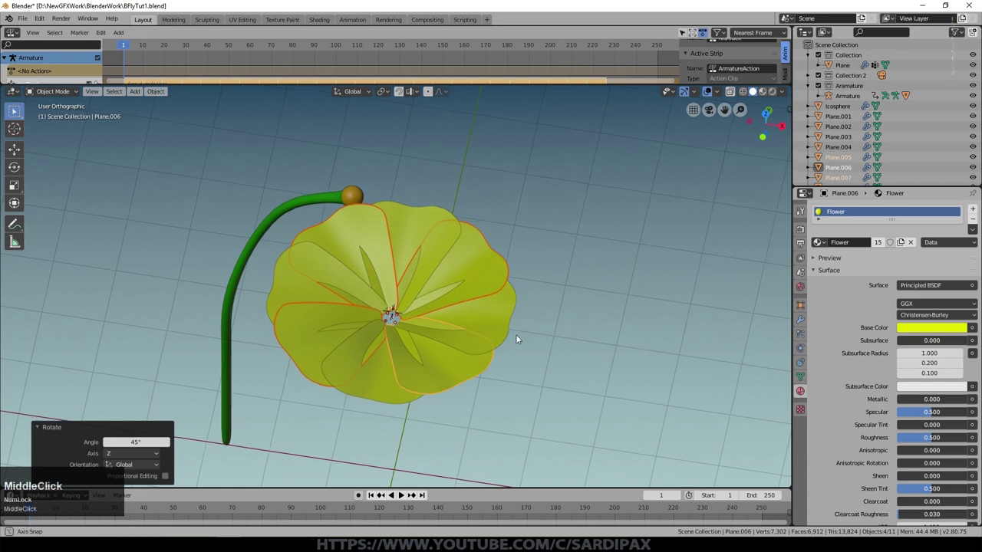
Step: Select all eight petals in top view and join them into one object
middle_drag(516, 335, 394, 298)
scroll(533, 350, down, 3)
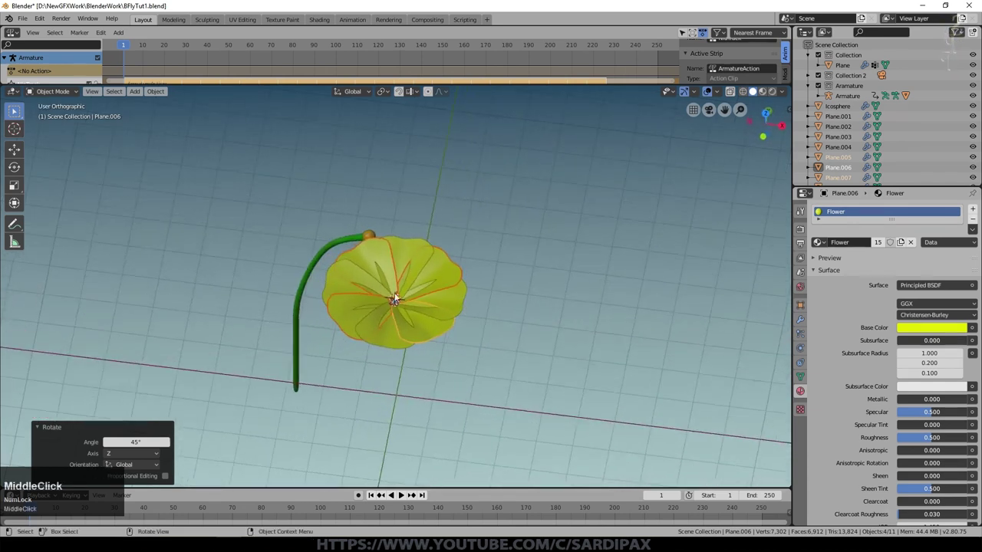
key(KP_7)
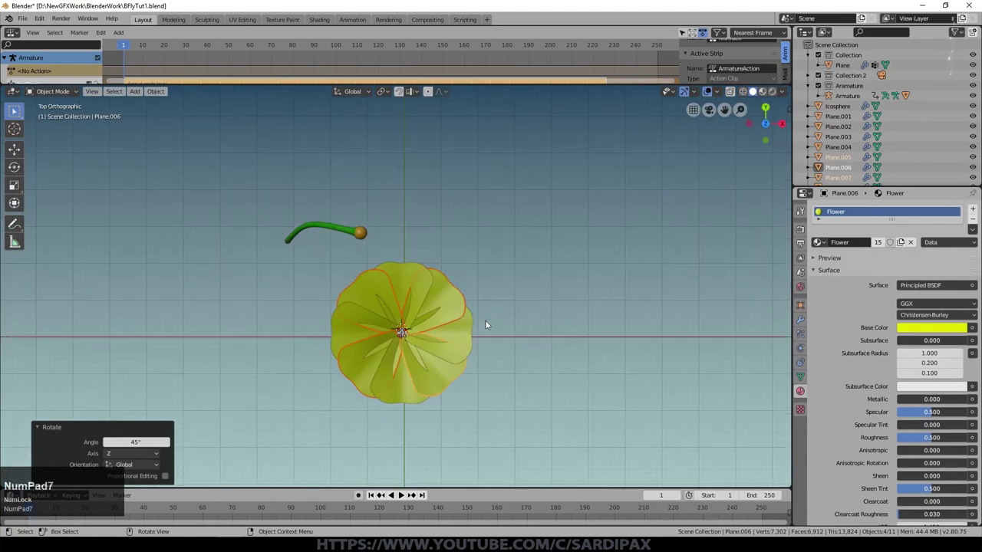
drag(540, 245, 302, 423)
right_click(436, 343)
click(406, 377)
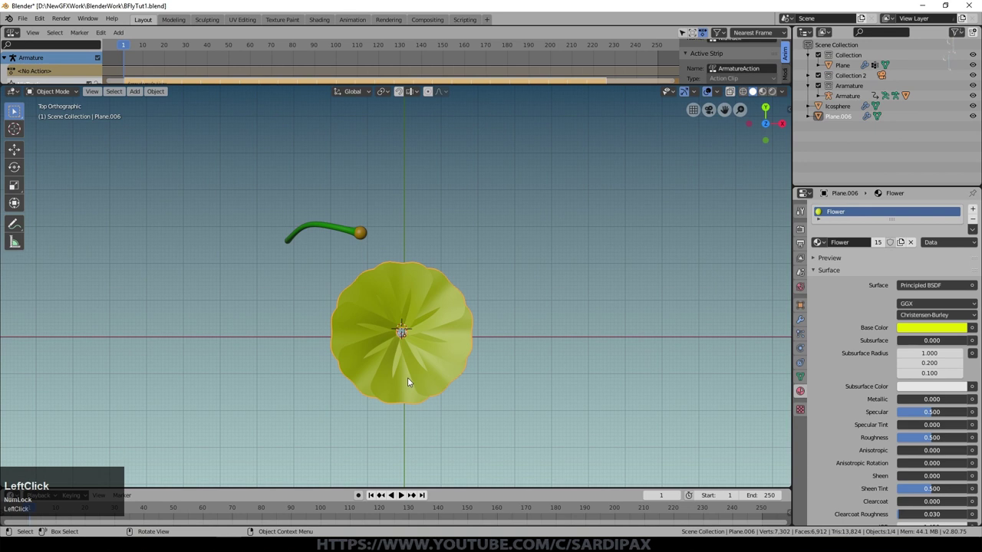
Step: Move the joined petals onto the stamen at the stem's tip, about -1.1 m in X, 2.8 m in Y and -0.7 m in Z
middle_drag(470, 377, 491, 273)
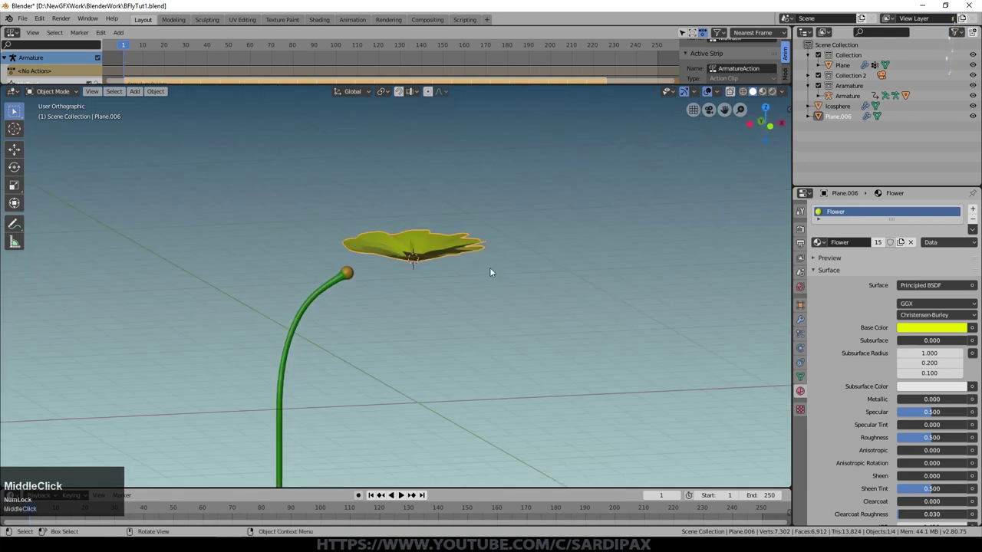
key(KP_7)
key(g)
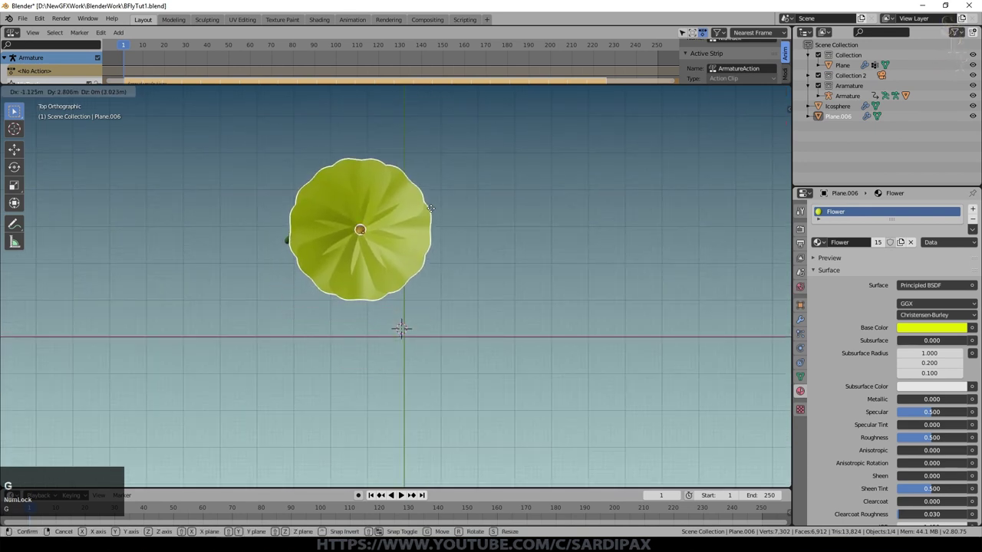
click(431, 211)
key(KP_1)
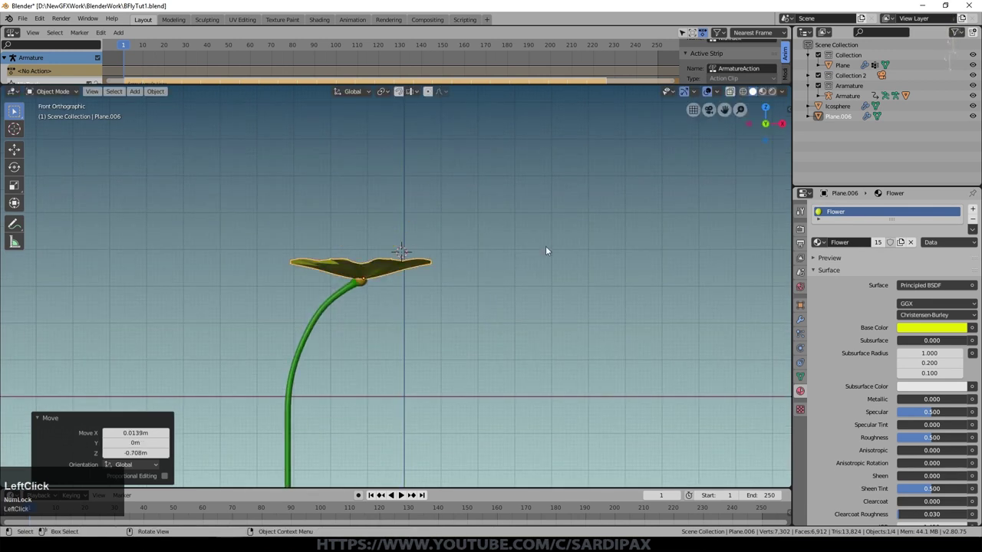
Step: Rotate the petals 59.6° in front view to face away from the stem and nudge them to sit around the stamen
key(r)
click(476, 398)
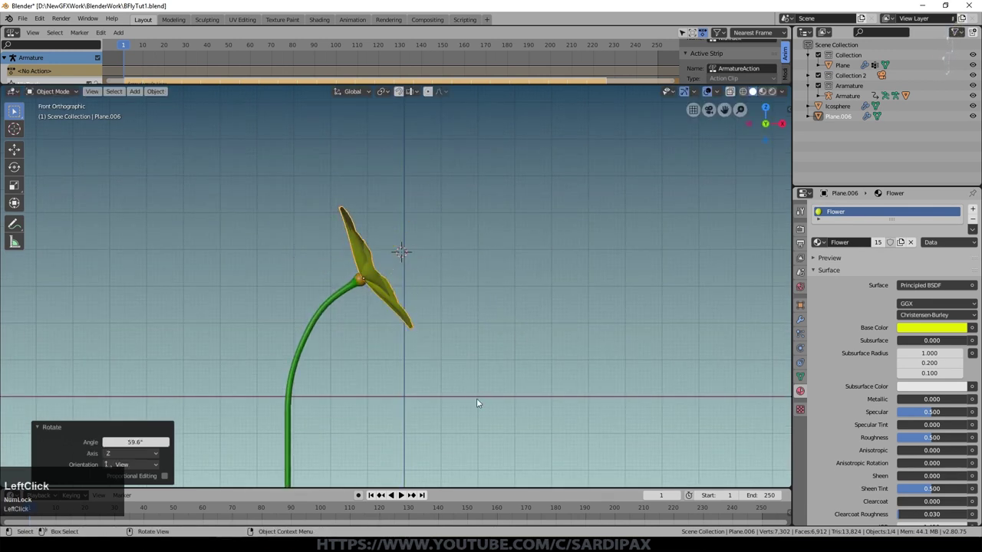
key(g)
click(517, 322)
key(KP_Decimal)
middle_drag(517, 322, 565, 351)
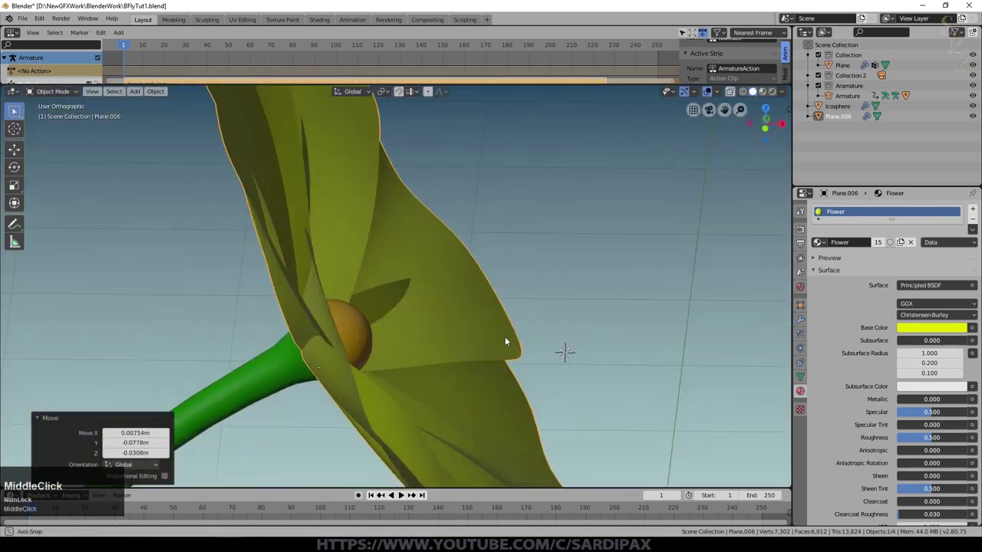
scroll(464, 327, down, 3)
click(462, 310)
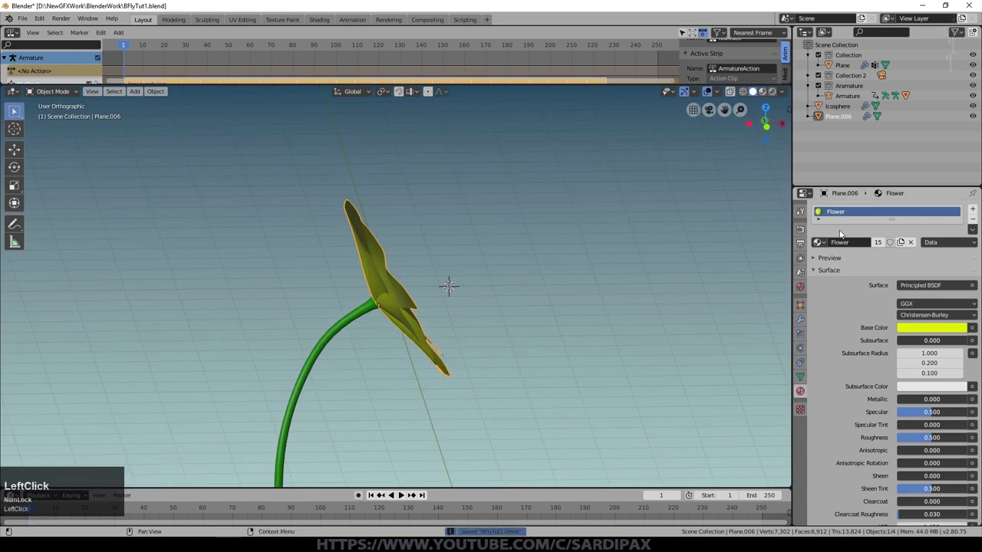
Step: Rename the joined petals object Flower and the butterfly mesh Butterfly
double_click(838, 115)
text(Flower)
scroll(559, 290, down, 3)
click(559, 290)
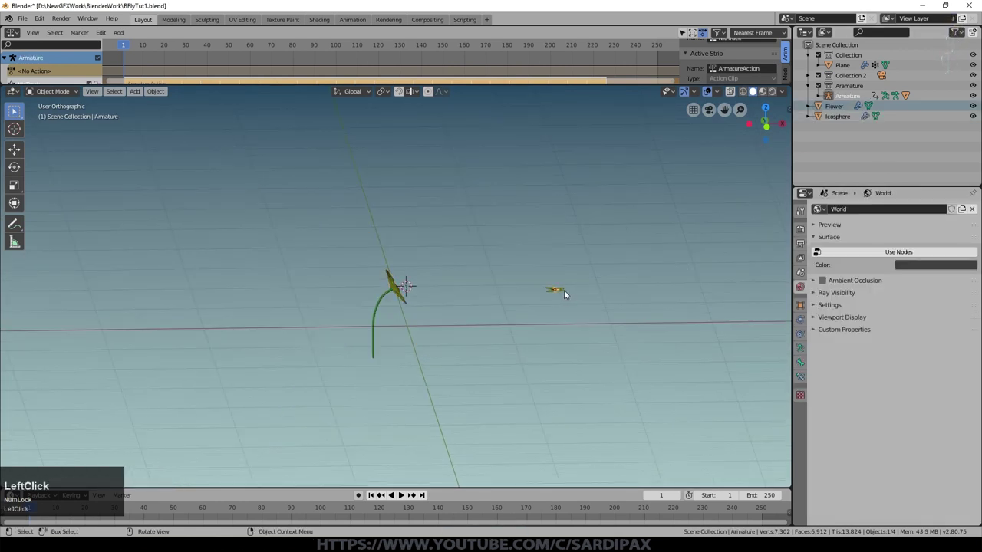
click(564, 290)
scroll(612, 277, up, 5)
click(849, 68)
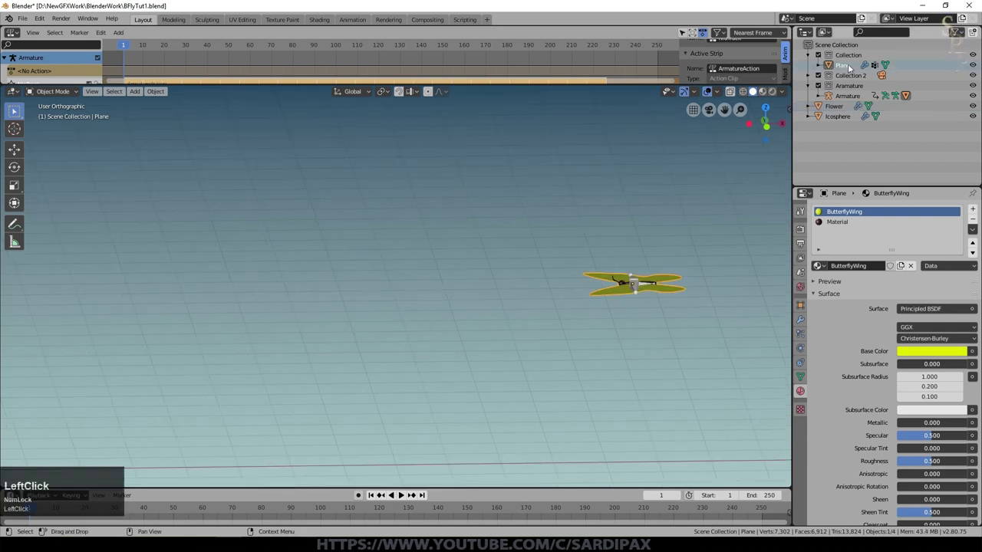
double_click(849, 67)
text(Butterfly)
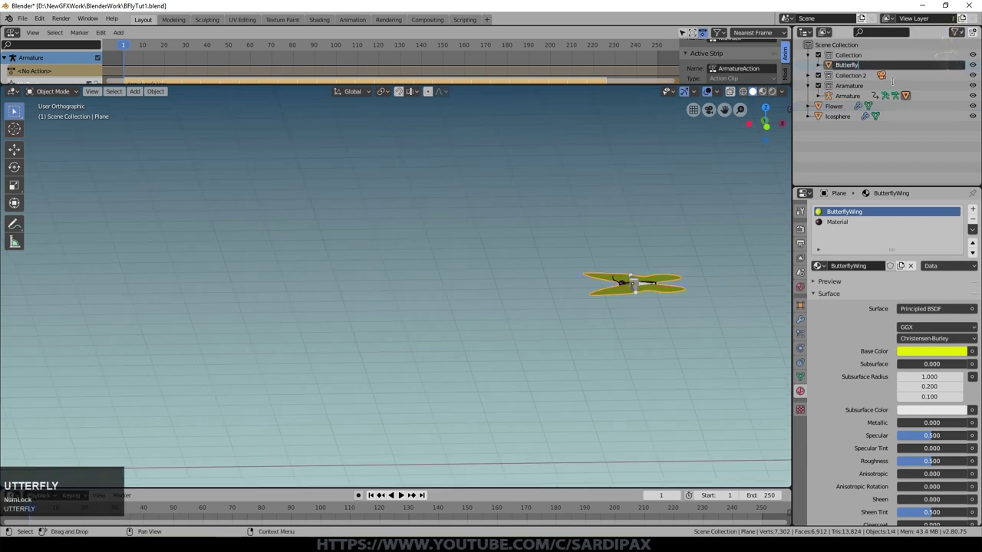
key(Return)
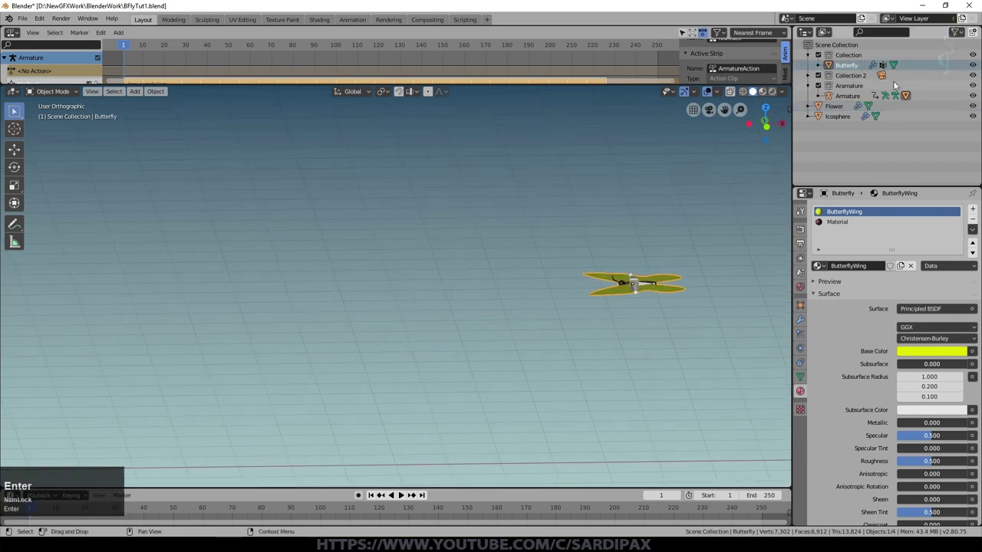
Step: Scale the flower's petals down uniformly to about 0.826
middle_drag(384, 292, 322, 282)
click(350, 217)
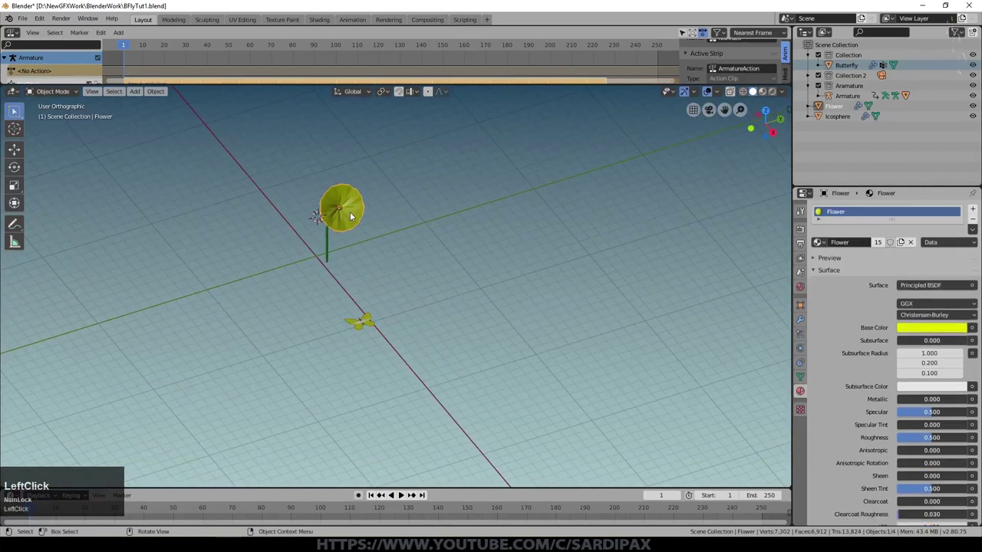
key(s)
click(461, 209)
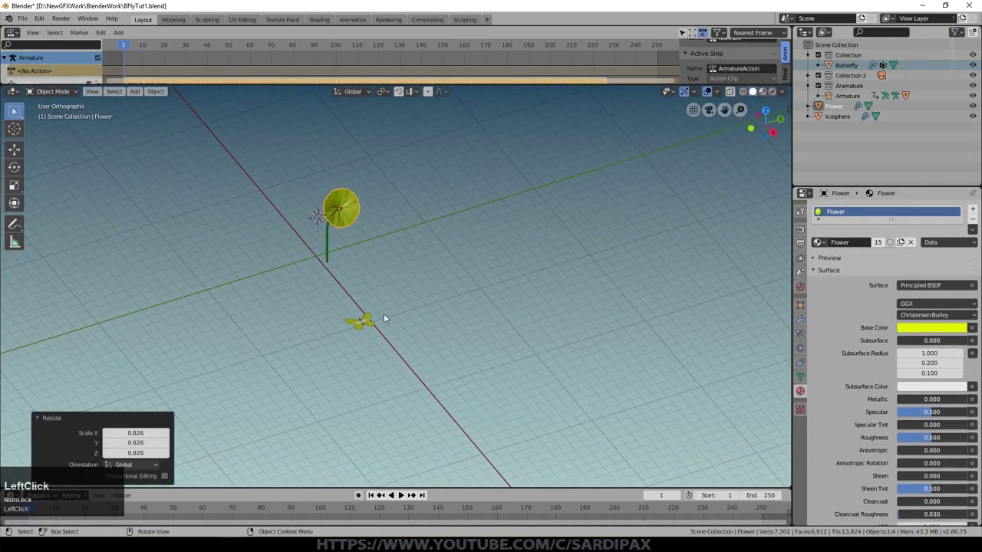
Step: Scale the butterfly mesh up uniformly by about 1.713
click(369, 325)
key(s)
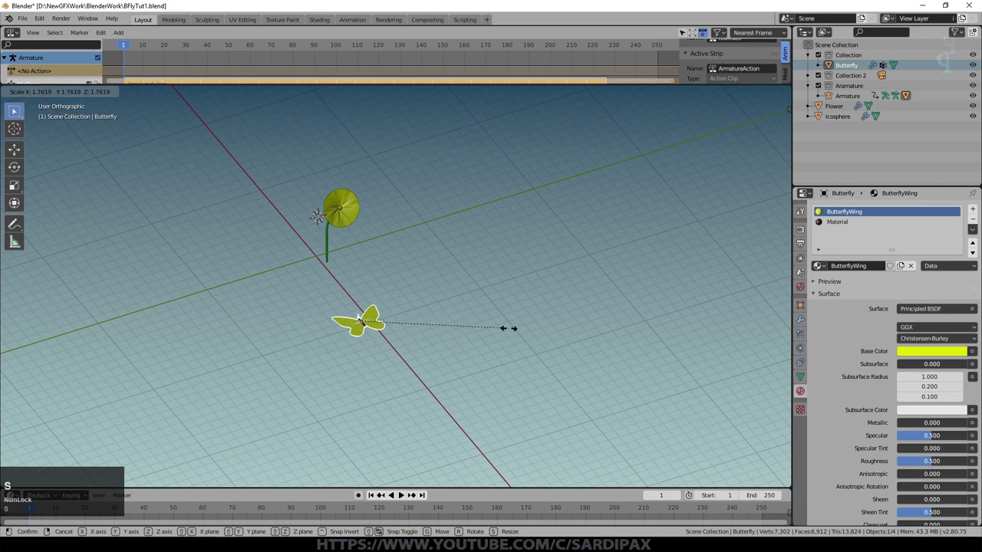
click(504, 327)
scroll(424, 324, up, 2)
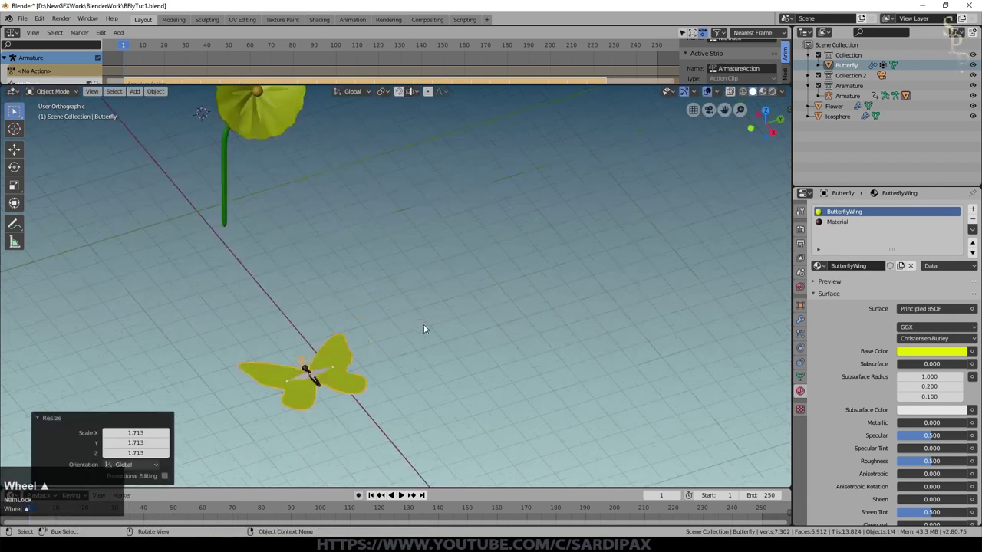
Step: Play the wing flap on the enlarged butterfly and return to the first frame
click(401, 494)
click(400, 495)
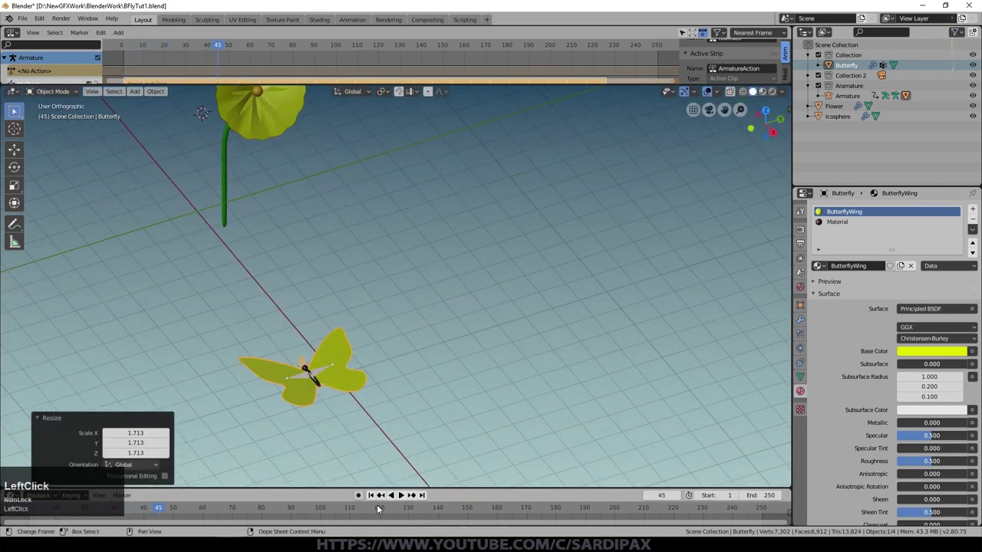
click(371, 495)
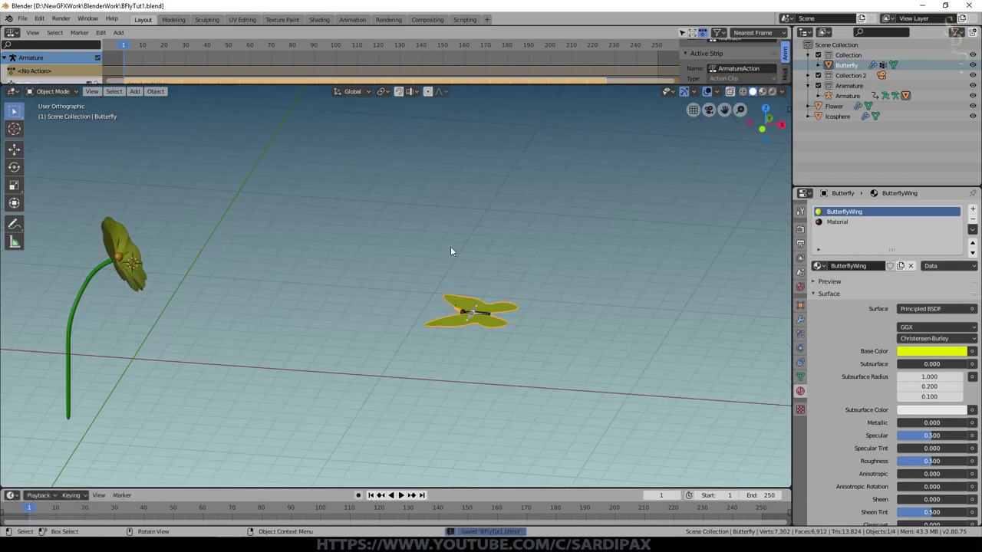
Step: Move the butterfly's armature 9.9 m in X and 5.91 m in Y, opposite the flower, and tilt it 24.9° around Y
key(KP_7)
click(502, 431)
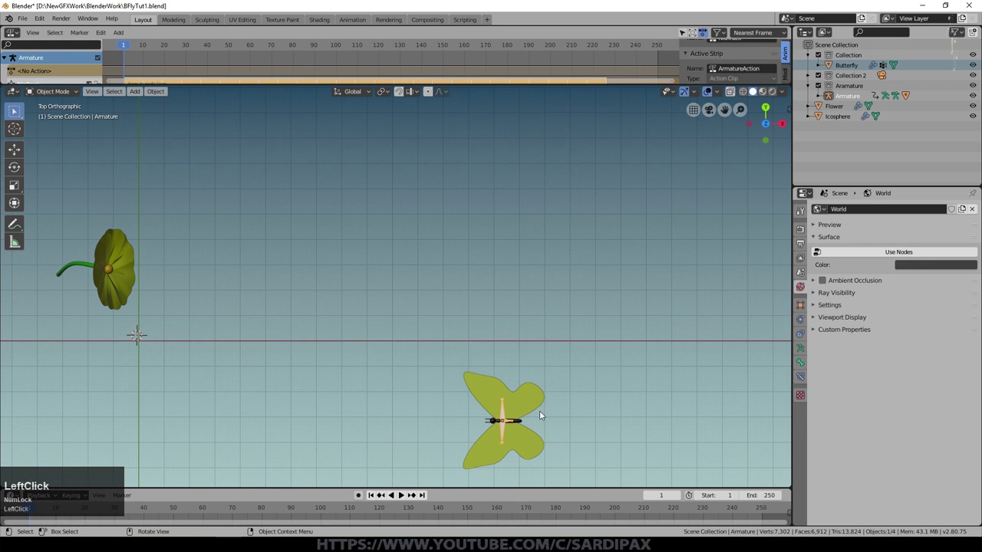
key(g)
click(748, 261)
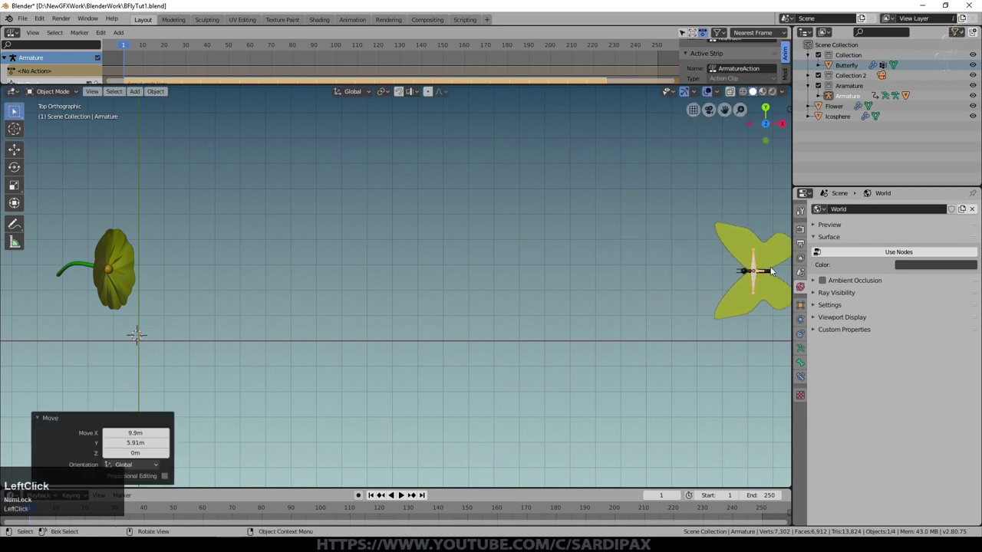
middle_drag(748, 261, 752, 281)
key(r)
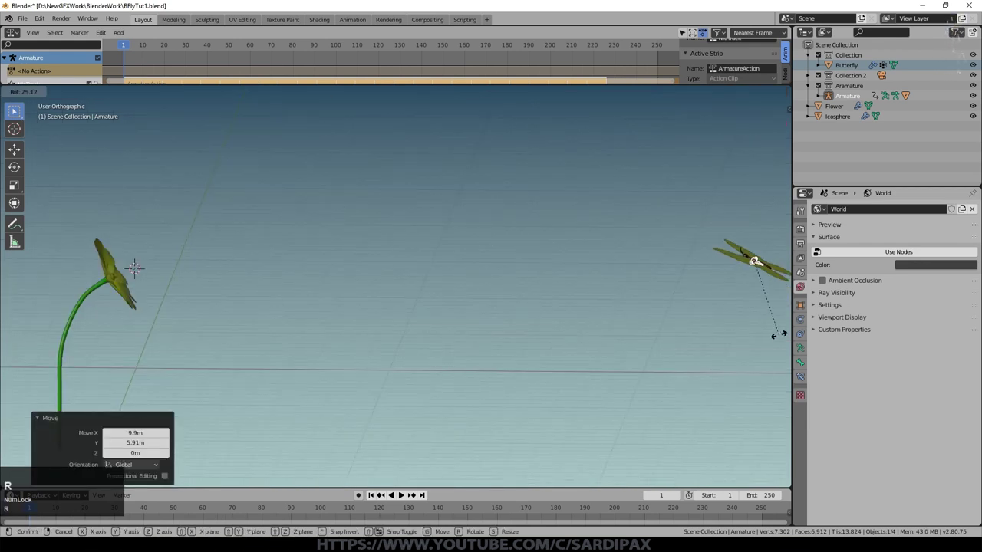
click(782, 329)
Step: Insert a Location keyframe for the butterfly's armature at frame 1
scroll(230, 495, down, 1)
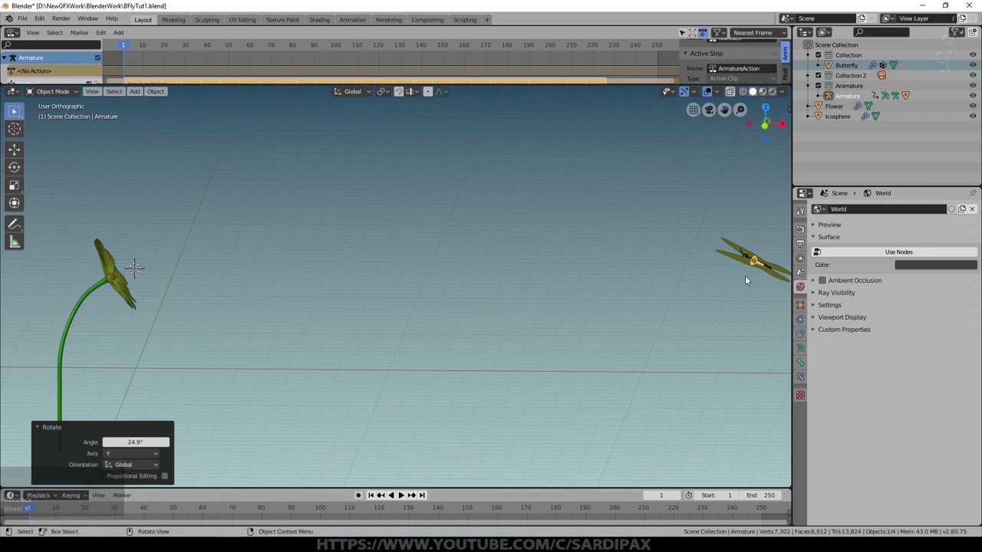
key(i)
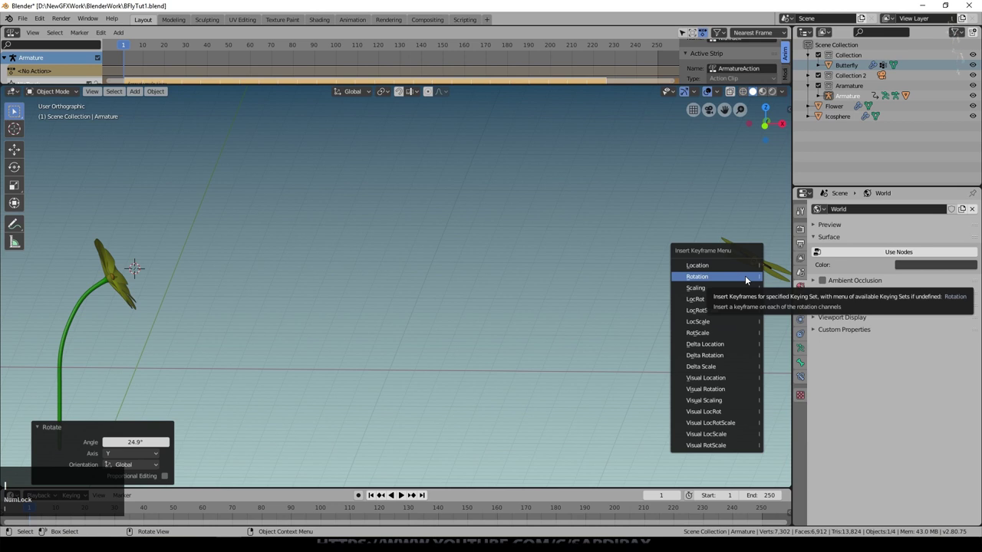
click(732, 266)
Step: At frame 75, move the armature about -24.8 m in X, -1.48 m in Y and -0.632 m in Z to bring the butterfly to the flower
click(202, 508)
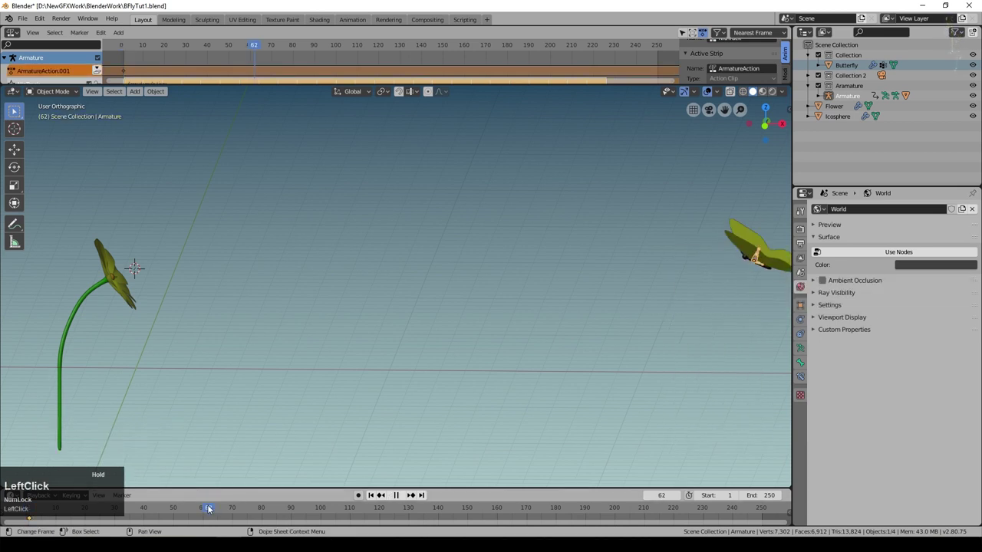
scroll(230, 456, down, 2)
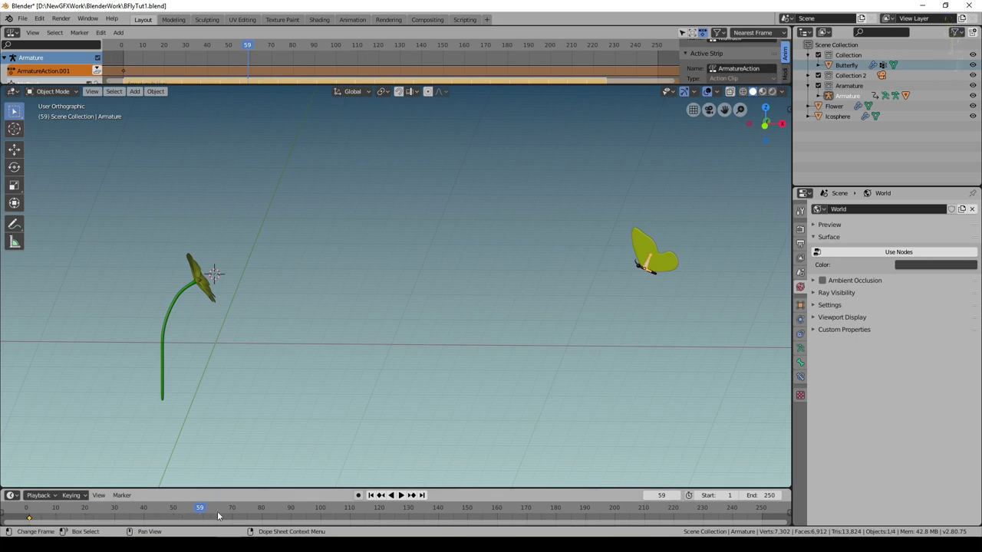
drag(194, 515, 248, 508)
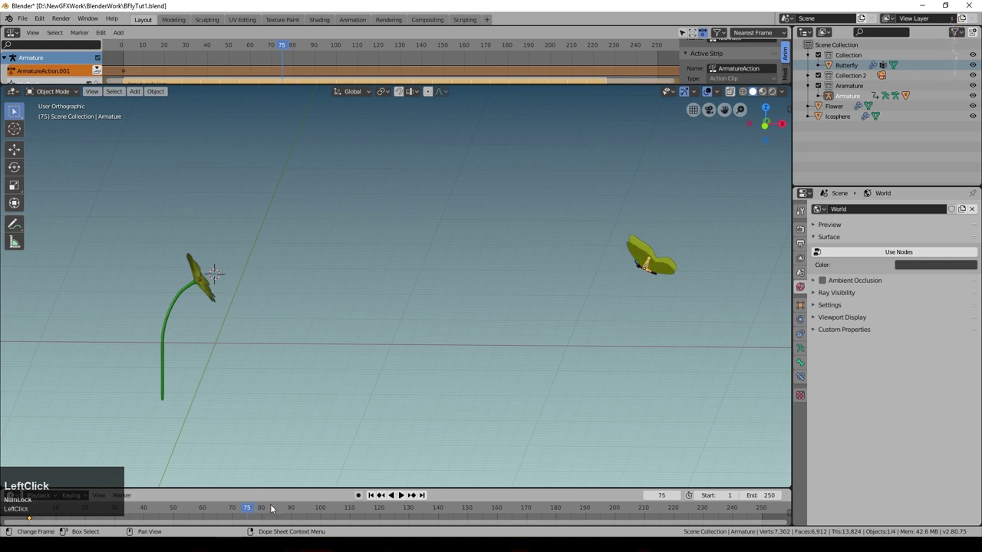
key(g)
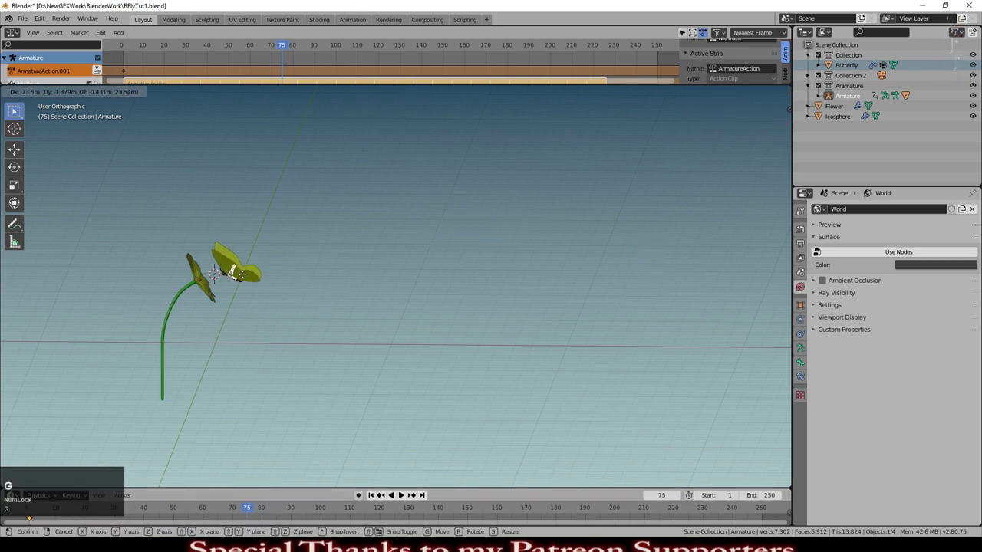
click(227, 281)
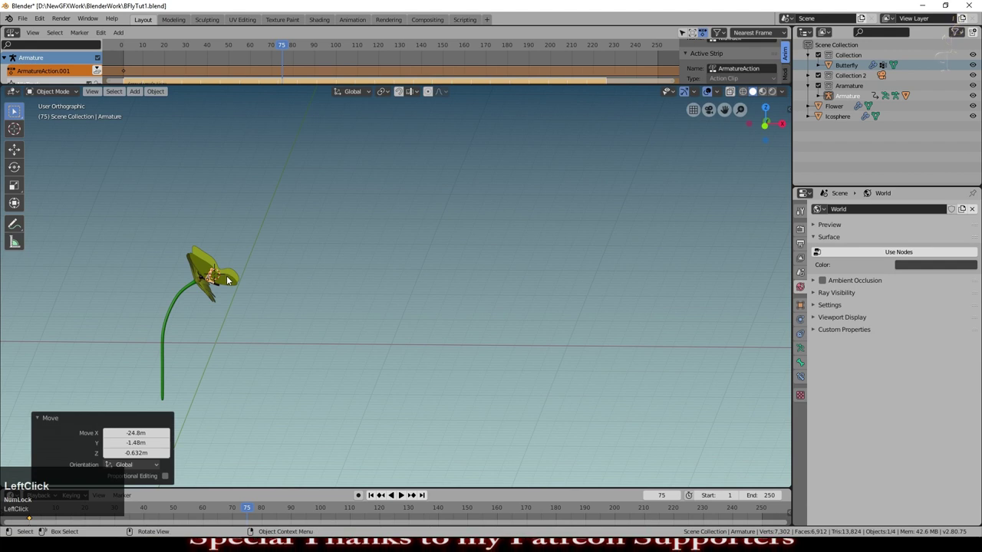
key(KP_Decimal)
middle_drag(493, 371, 496, 364)
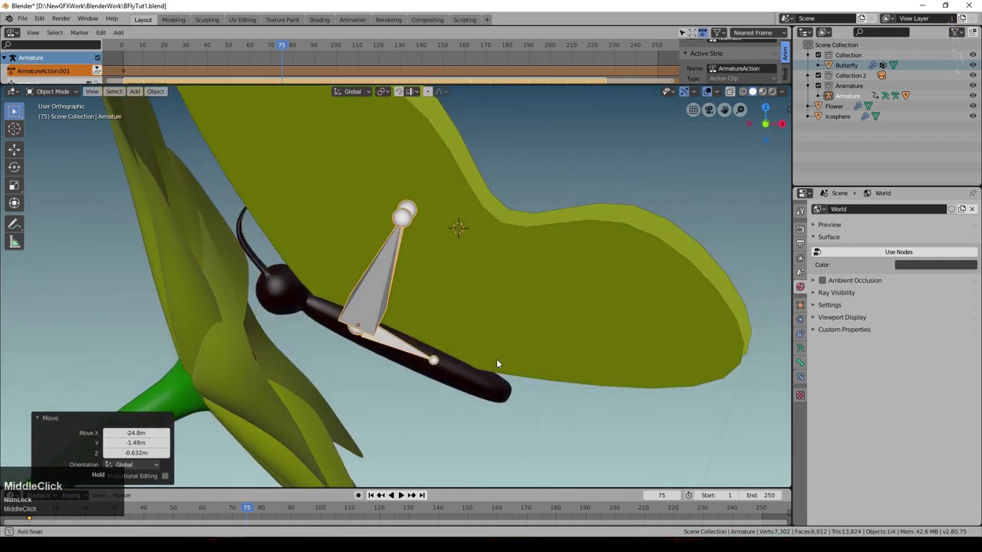
Step: Insert a keyframe for the butterfly's armature at frame 75 and compare its position at frames 1 and 75
scroll(418, 400, down, 10)
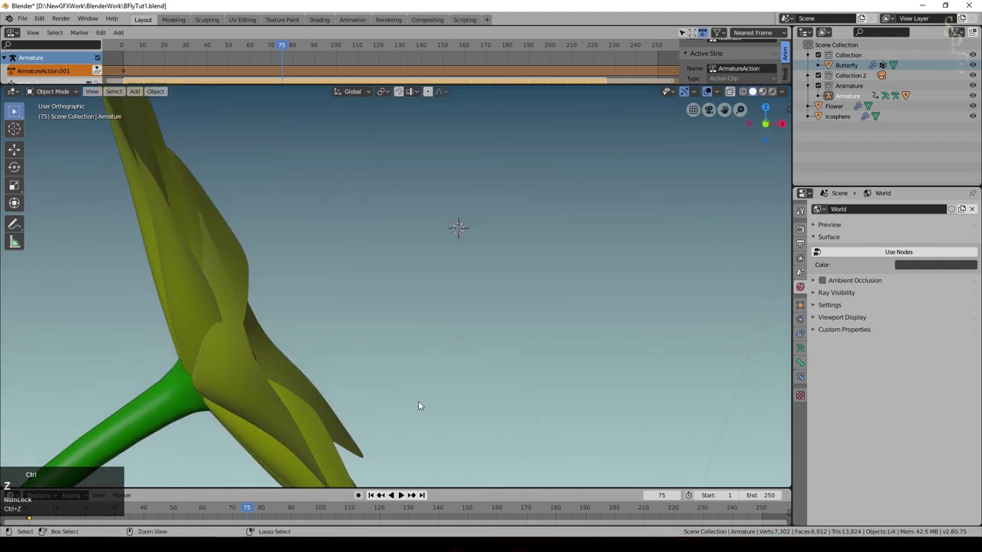
key(i)
click(721, 266)
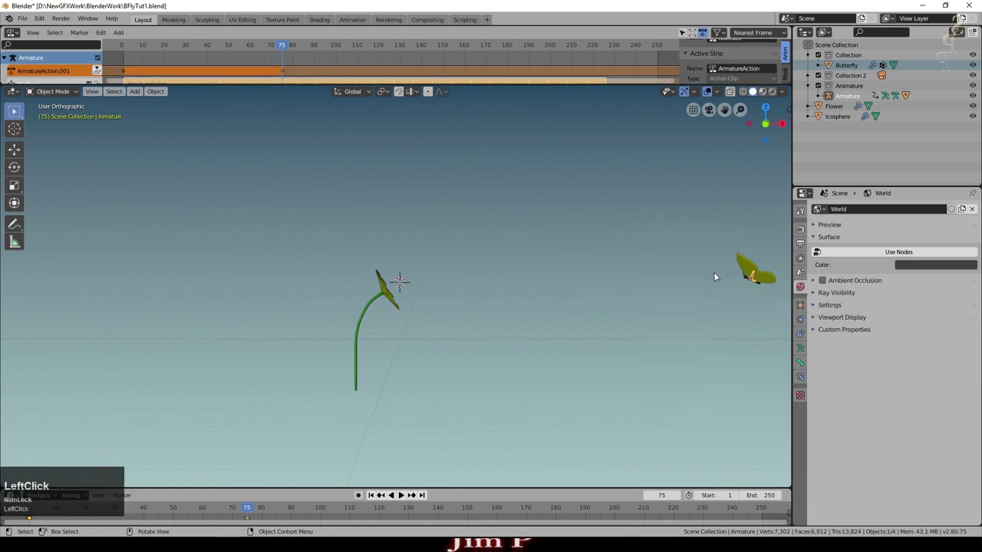
click(370, 495)
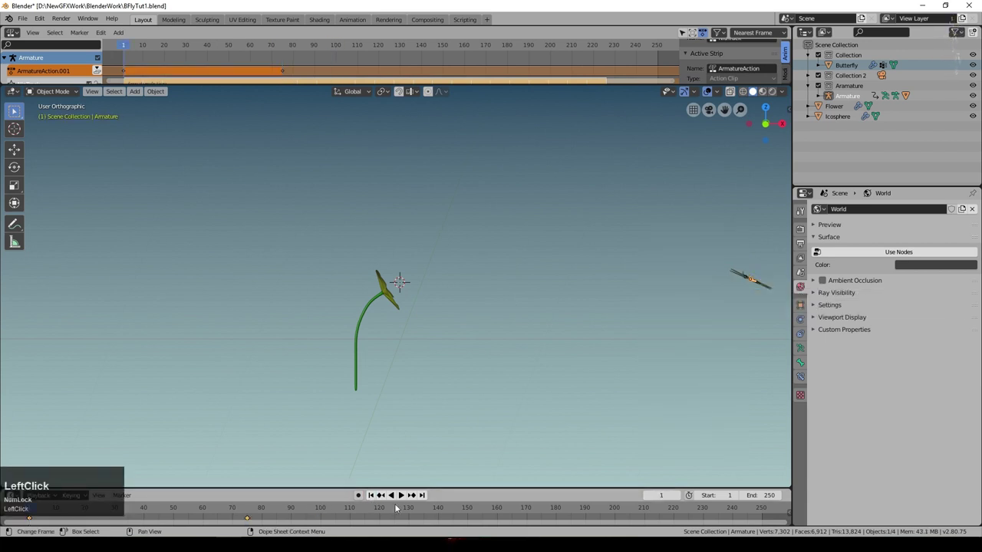
key(Up)
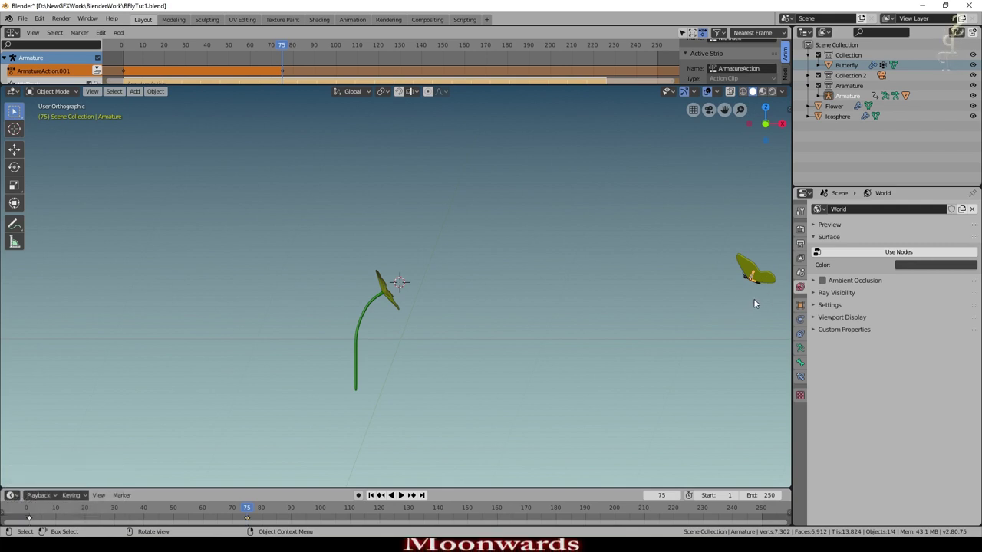
Step: Move the armature -24.8 m in X, -0.386 m in Y and -1.03 m in Z to the flower, and rotate it 23.9° to match the petals
drag(754, 299, 403, 310)
key(KP_Decimal)
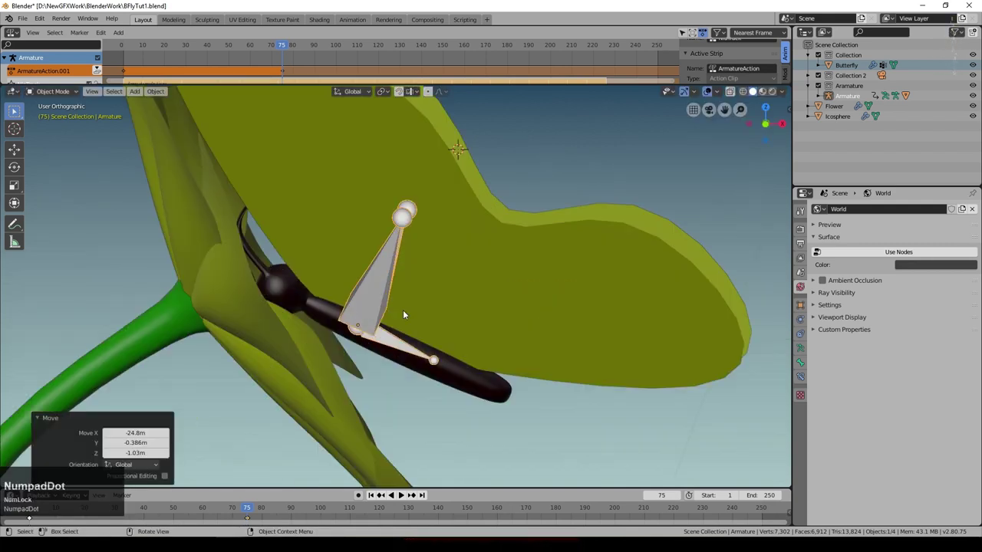
key(r)
click(509, 417)
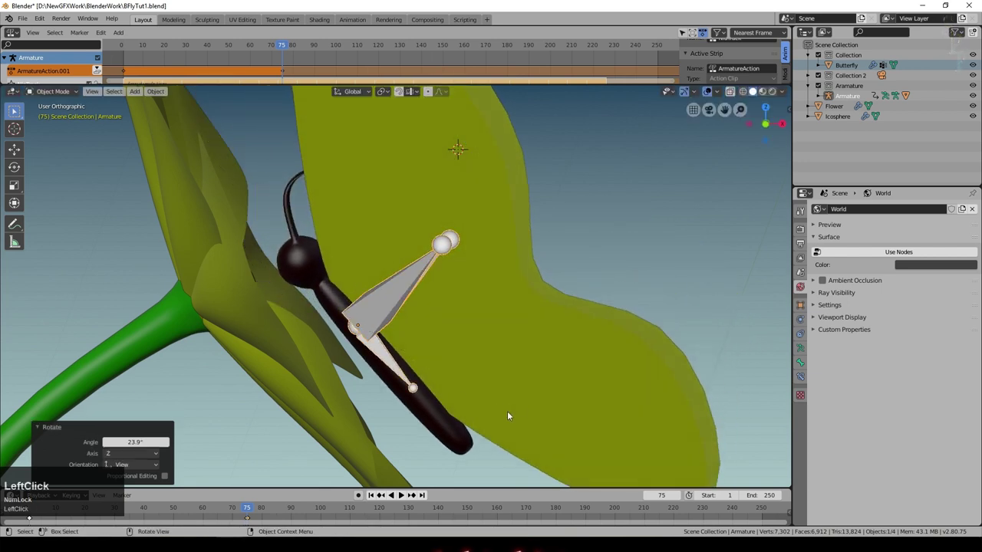
Step: Shift the armature -0.0599 m in X and 0.461 m in Y onto the flower, and keyframe it at frame 75
key(g)
click(448, 345)
middle_drag(491, 383, 468, 361)
key(KP_6)
scroll(558, 243, down, 5)
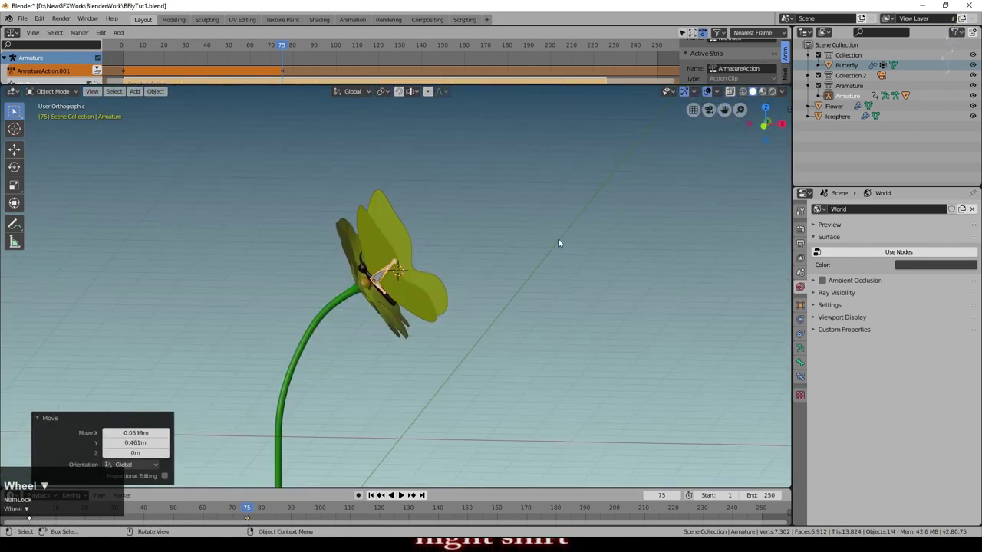
click(593, 261)
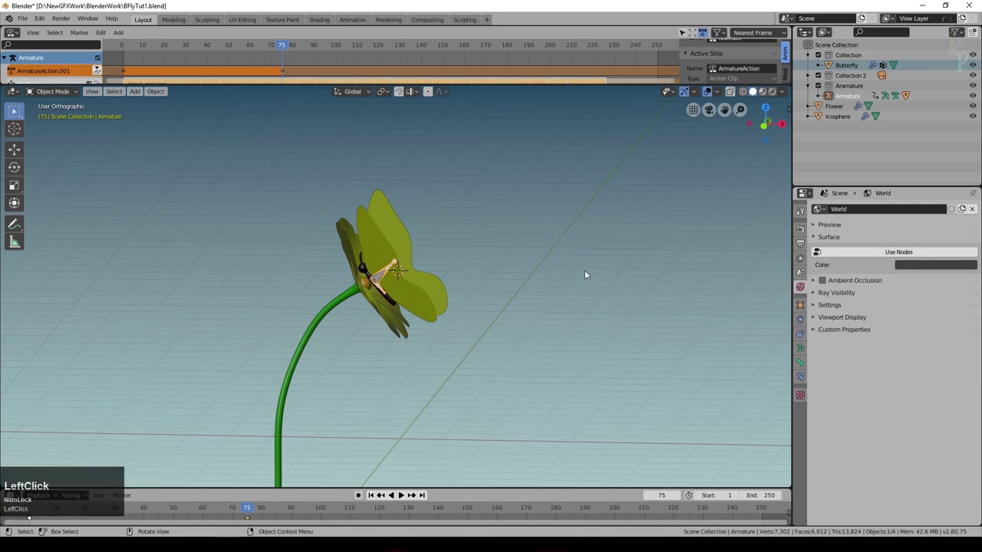
key(i)
click(586, 282)
Step: Play the butterfly's flight from the first frame, inspect its landing on the flower up close, and stop playback
click(372, 496)
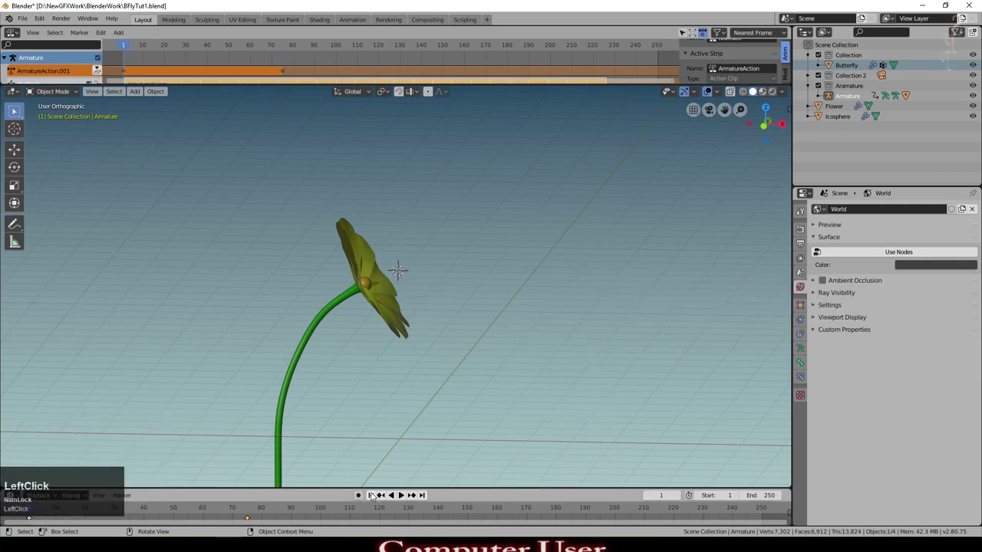
scroll(404, 451, down, 4)
click(401, 495)
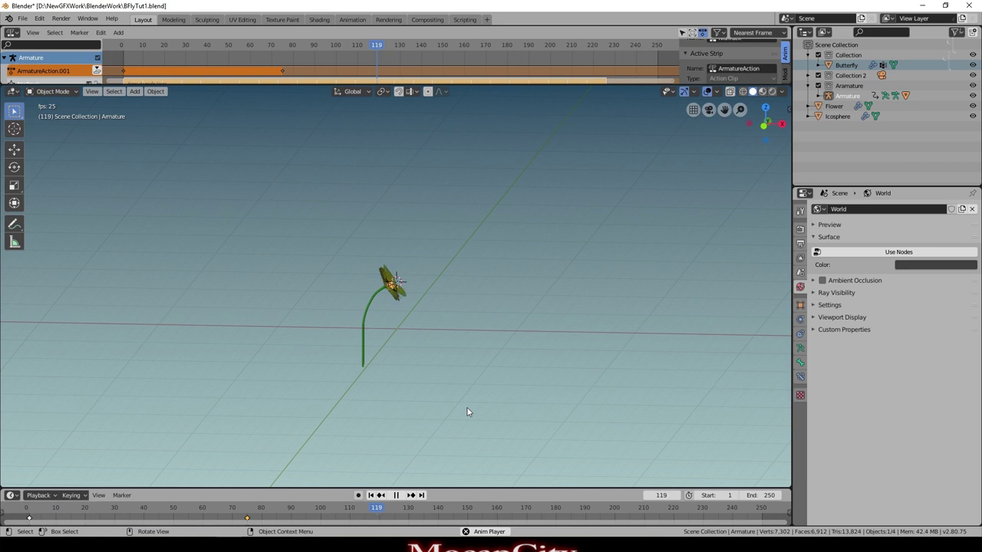
scroll(475, 284, up, 3)
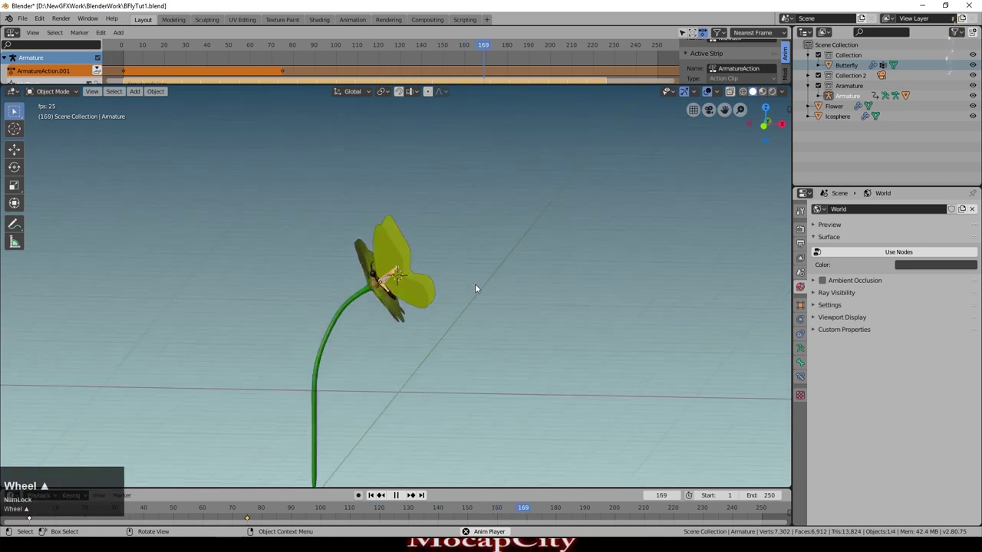
scroll(474, 288, up, 3)
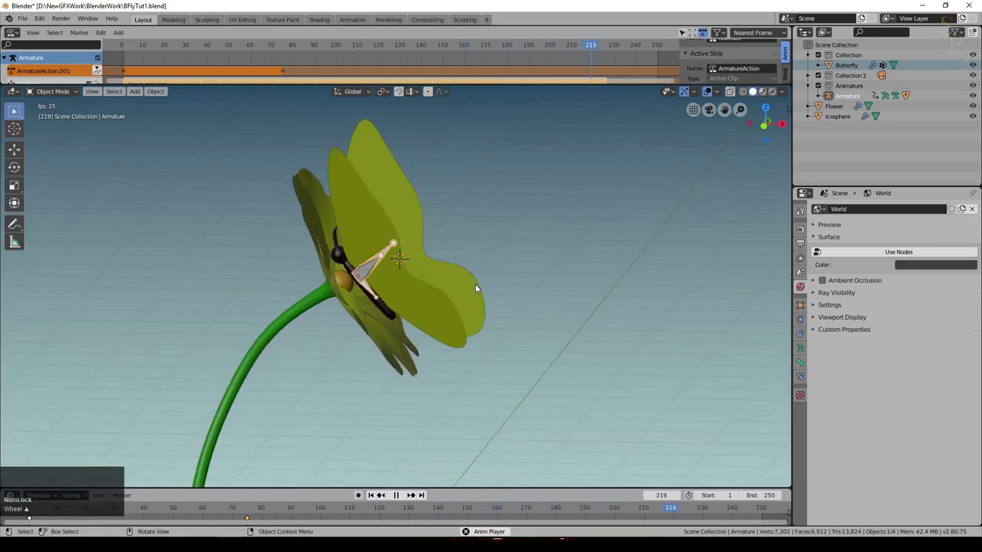
scroll(475, 287, down, 3)
scroll(430, 399, down, 2)
click(383, 497)
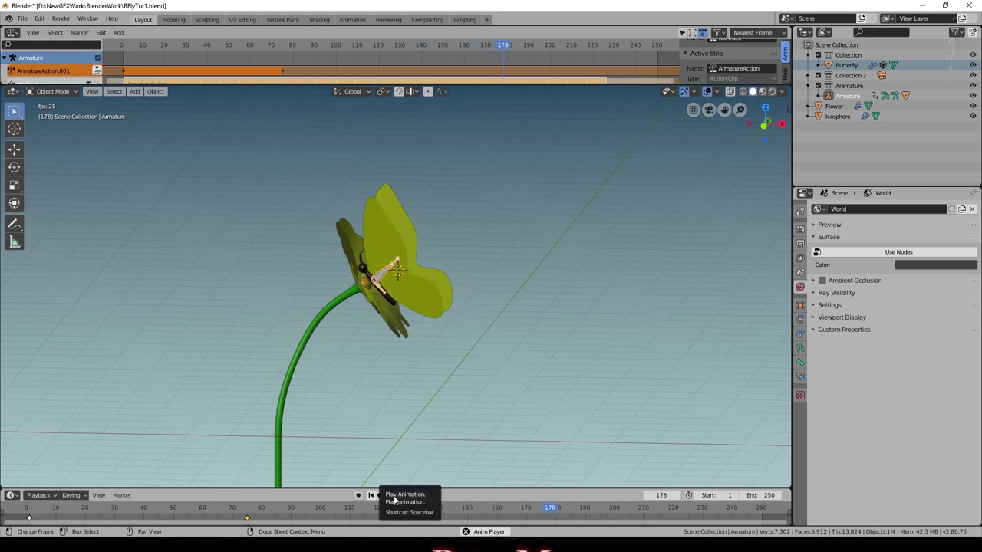
click(396, 495)
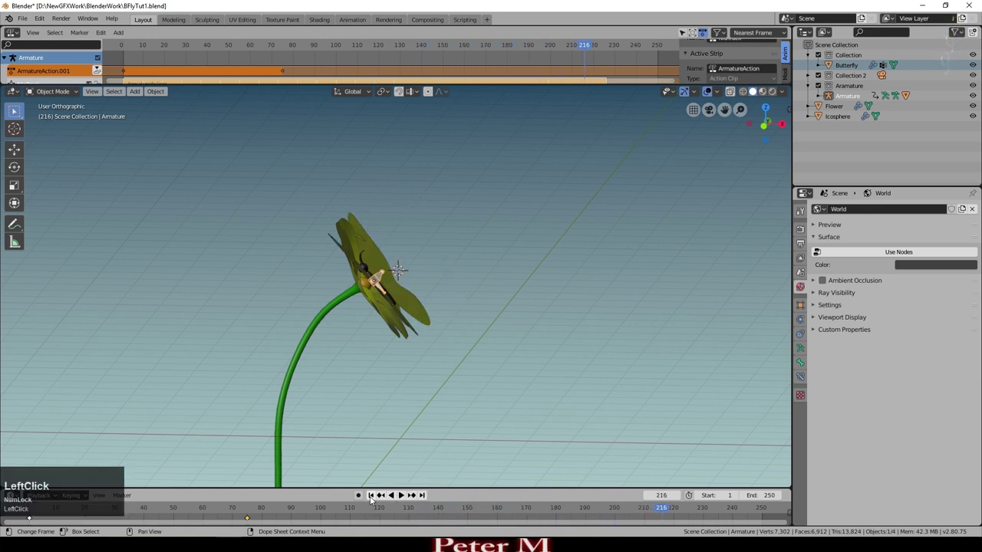
Step: Save the file at frame 75, and apply Quick Explode in Blend style with the butterfly selected first and the flower last
drag(585, 508, 246, 506)
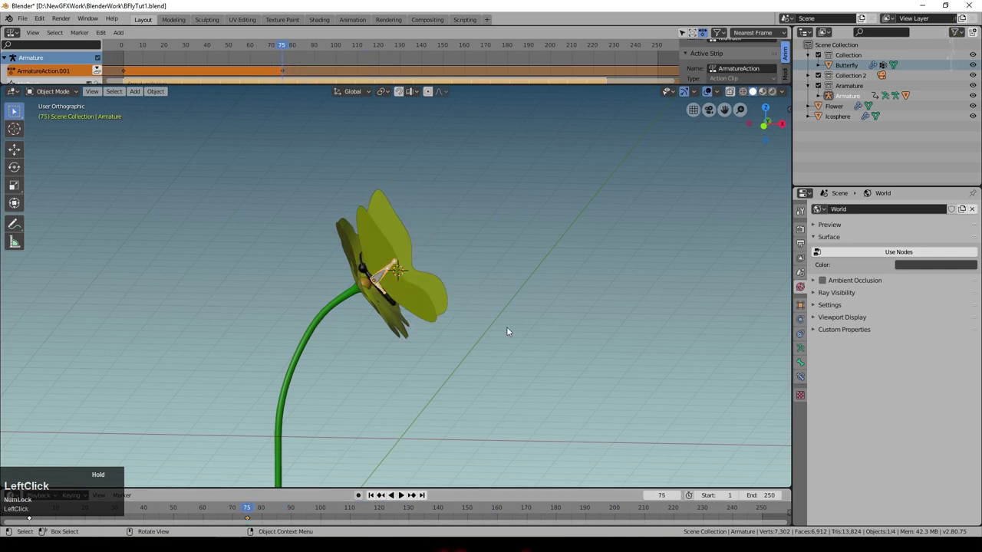
scroll(498, 338, up, 2)
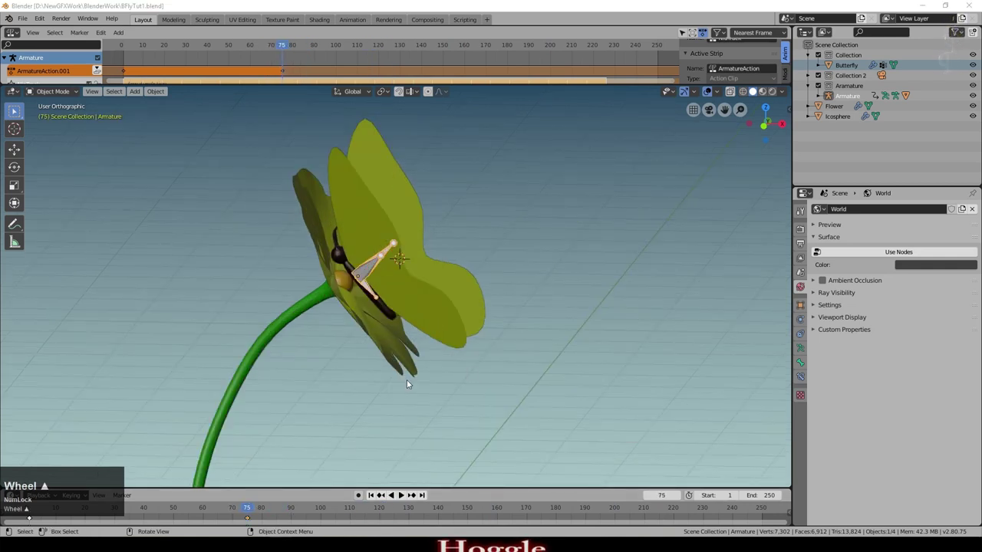
click(432, 311)
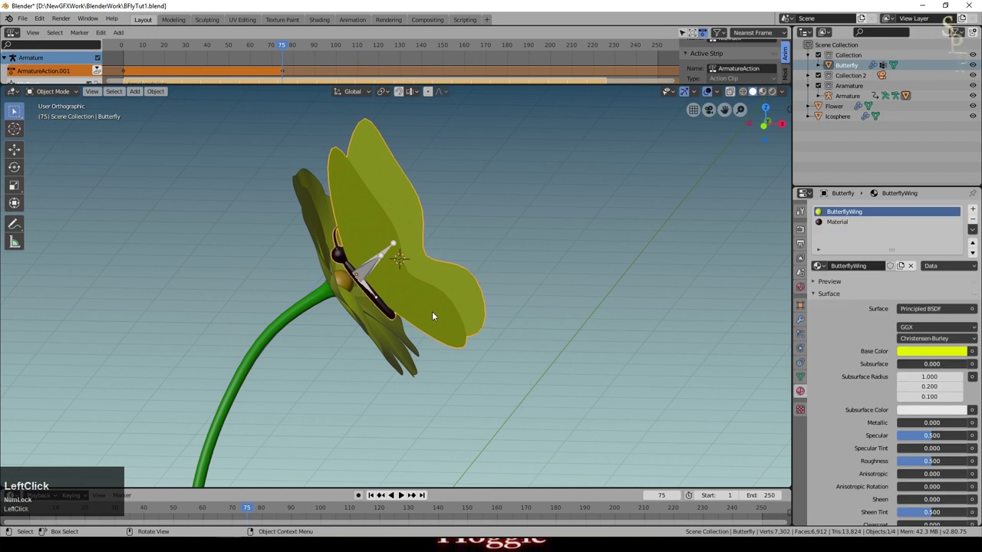
shift+click(399, 369)
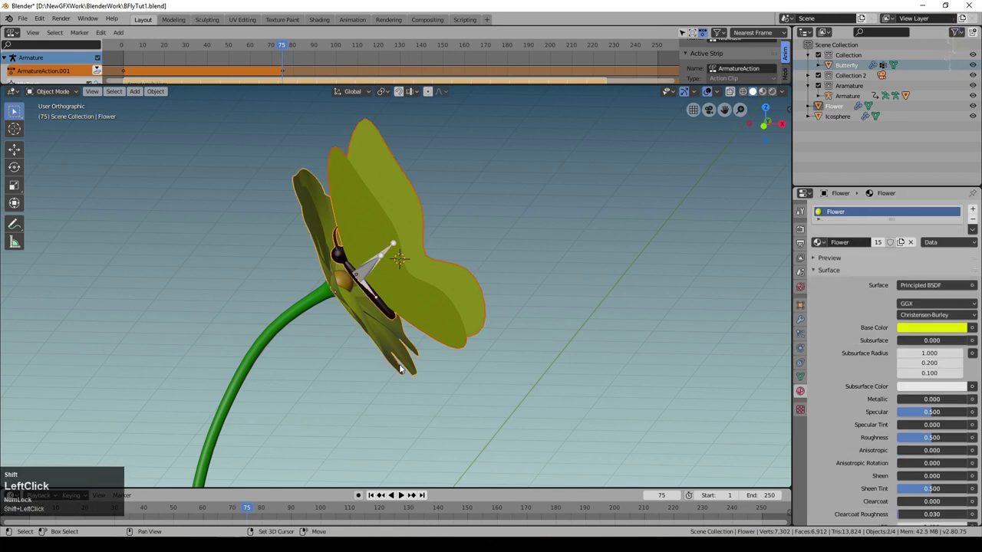
click(155, 91)
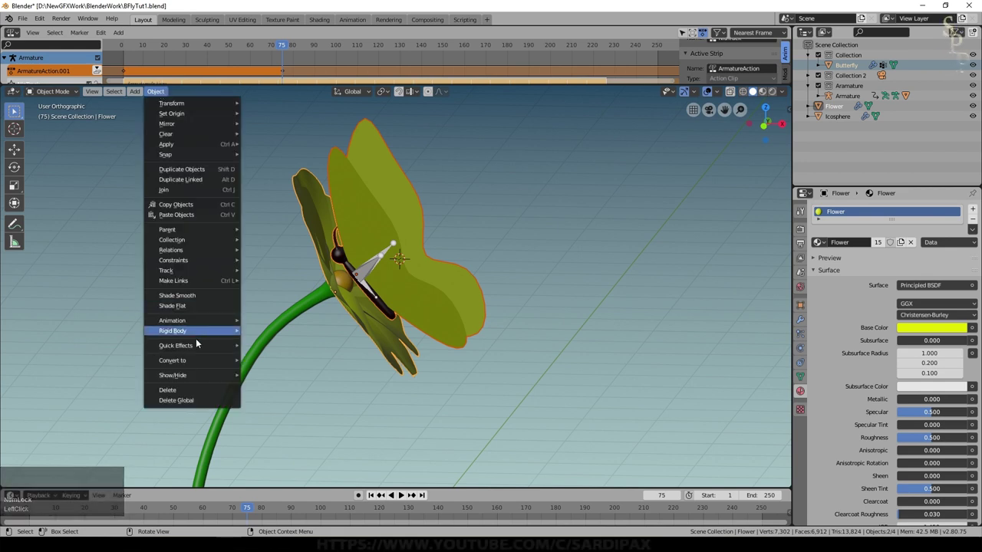
mouse_move(195, 346)
click(261, 356)
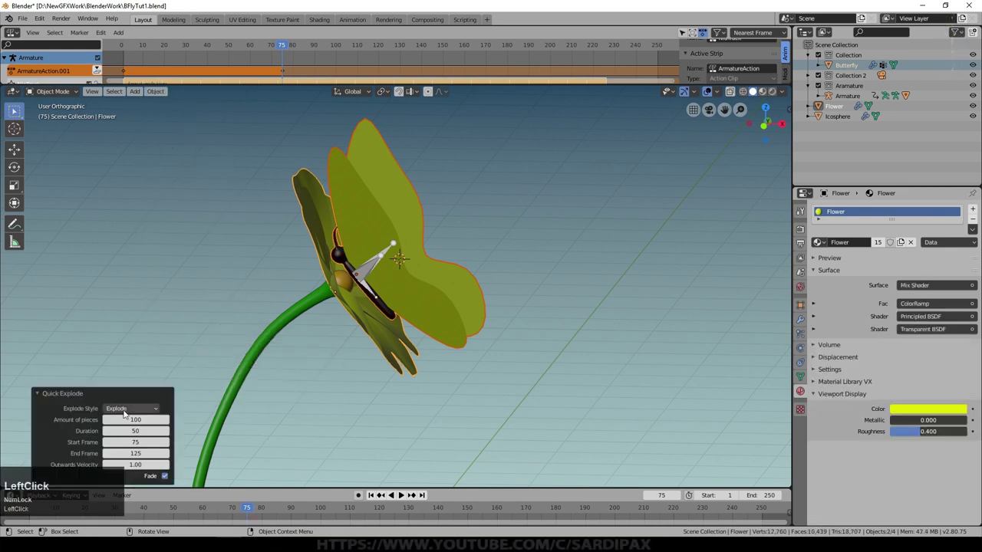
click(137, 409)
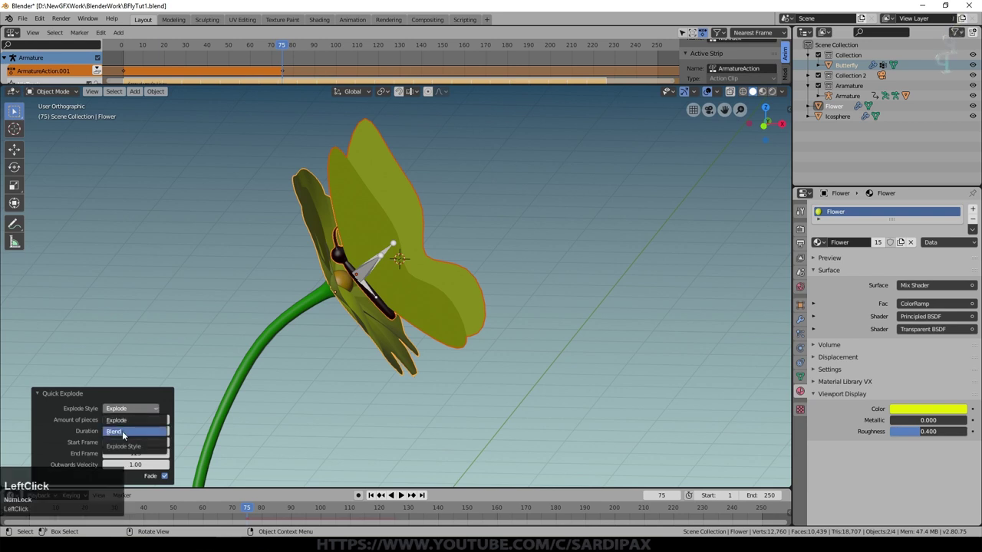
click(127, 433)
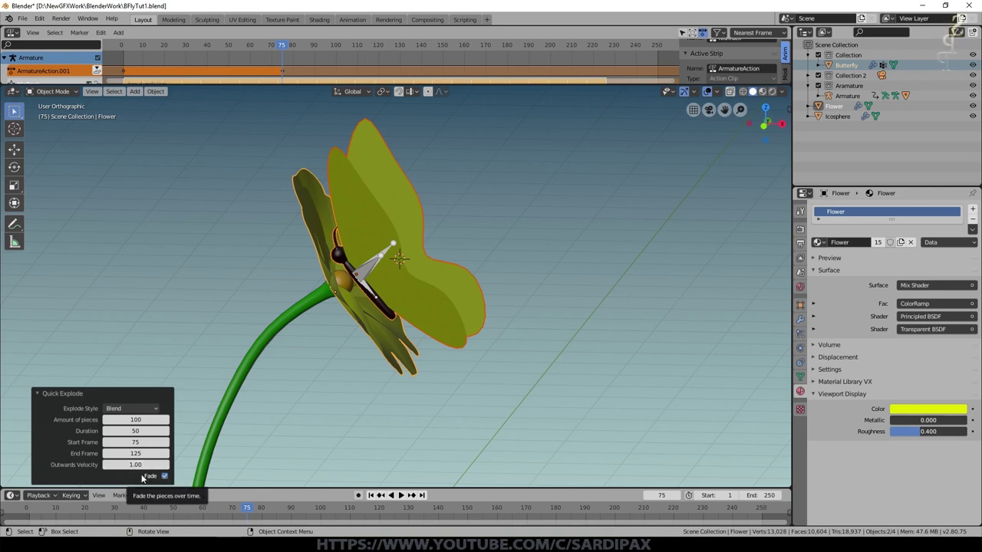
Step: Set the Quick Explode duration to 20 and its end frame to 95
click(138, 432)
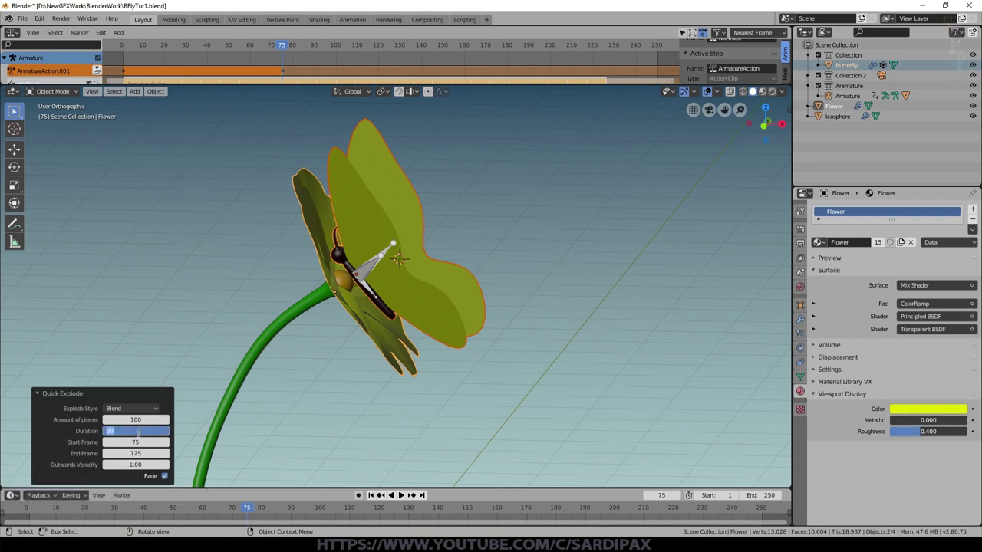
text(20)
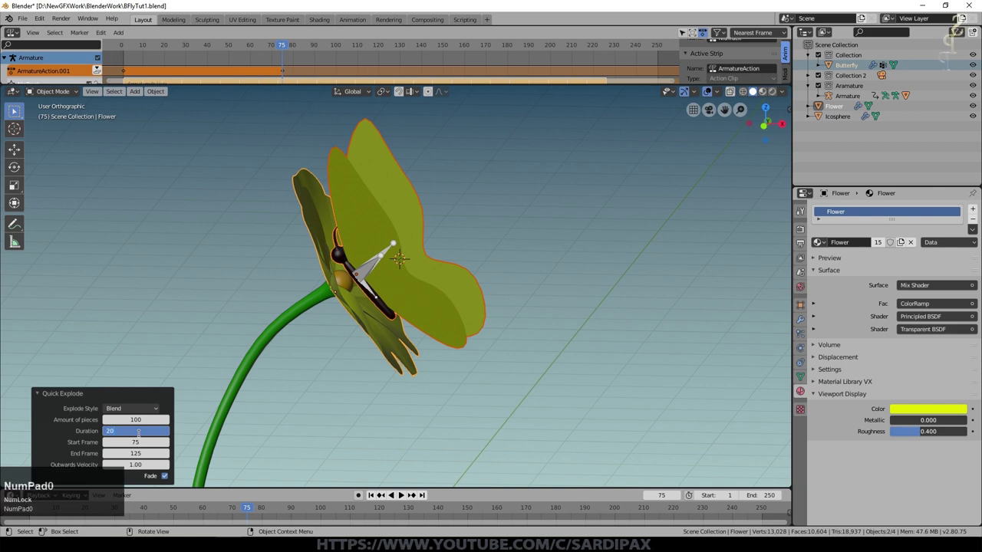
click(141, 453)
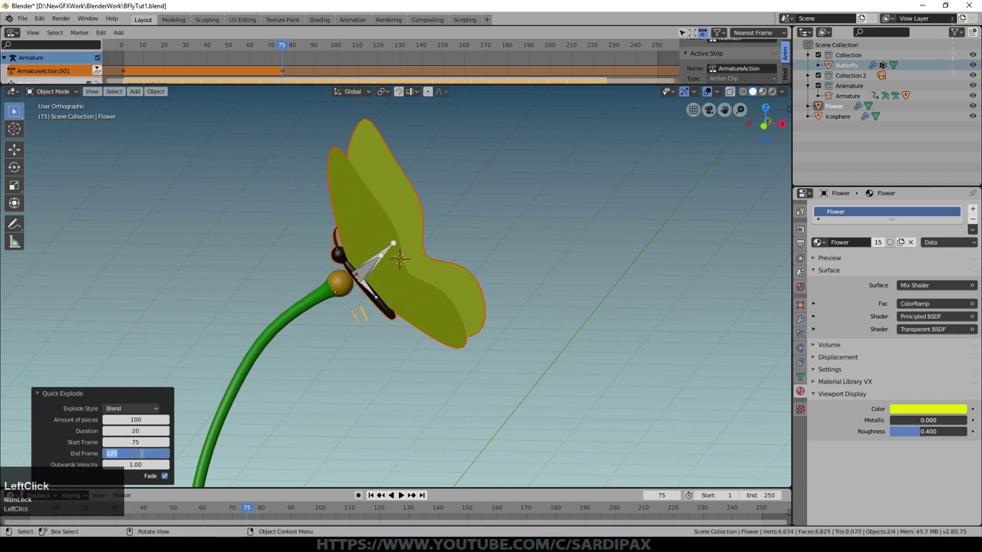
text(95)
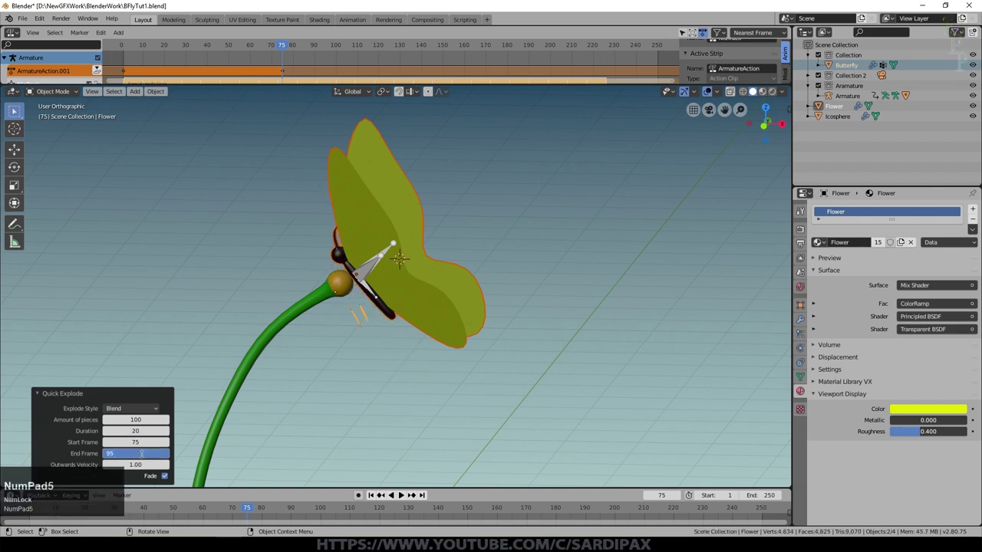
key(Return)
Step: Play the butterfly-to-flower transition in perspective view starting from frame 64, and stop playback
click(216, 513)
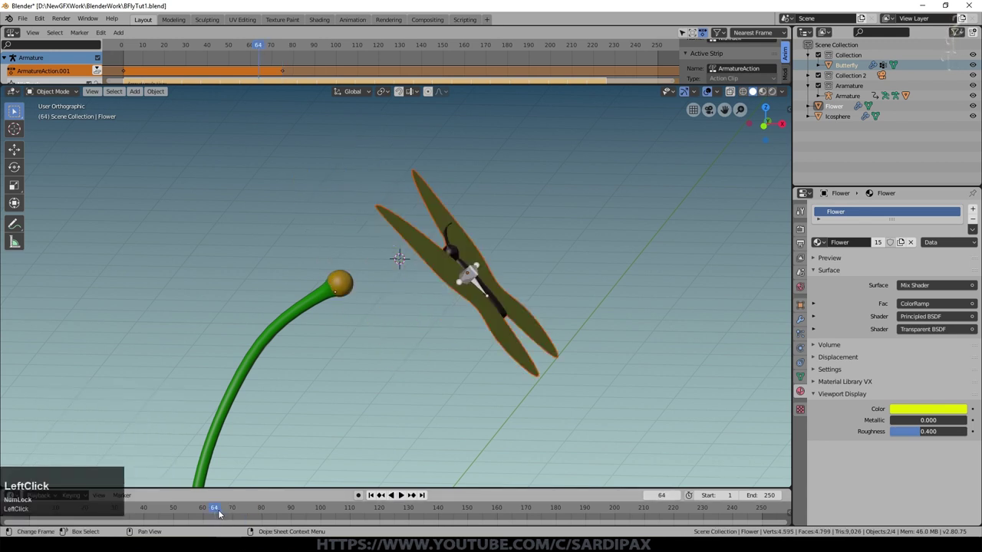
middle_drag(376, 429, 400, 395)
key(KP_5)
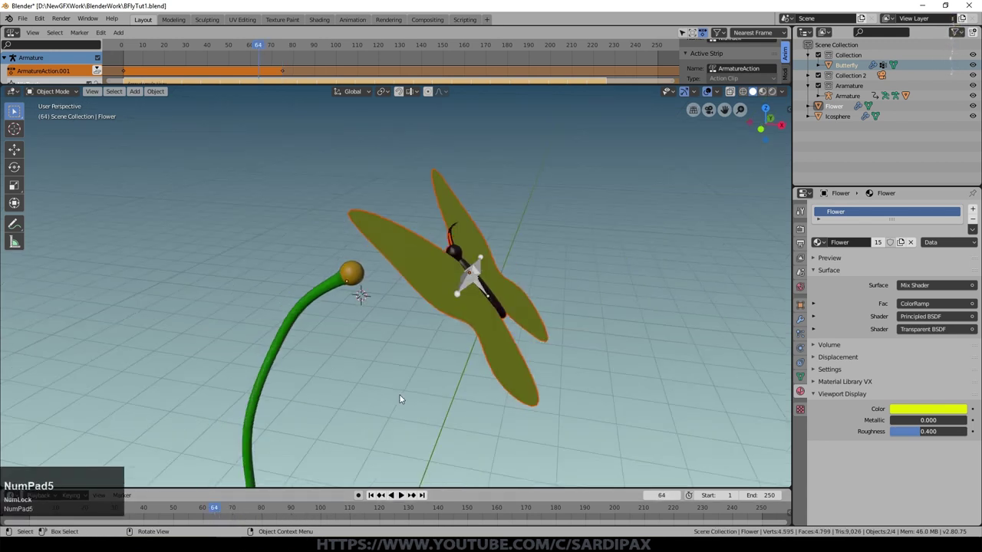
click(400, 497)
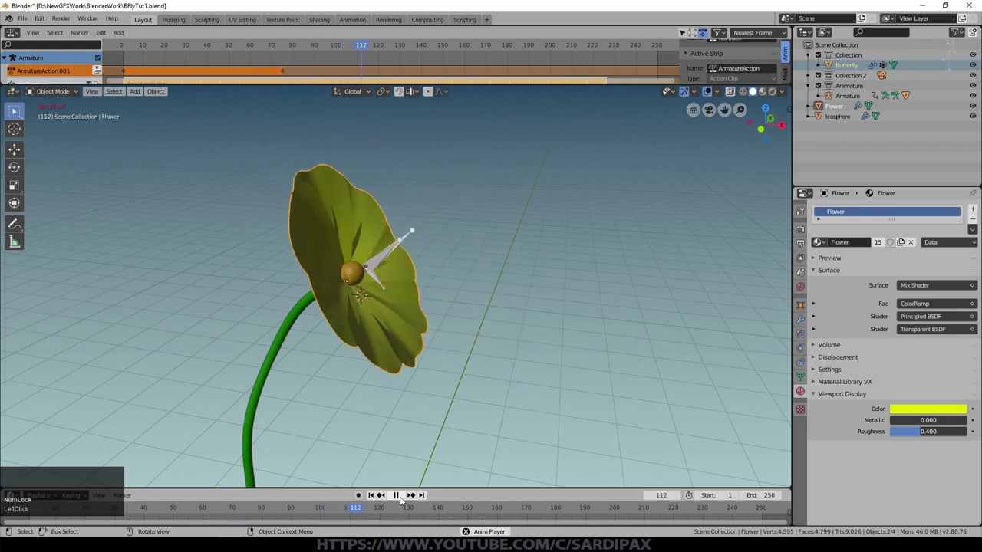
click(397, 496)
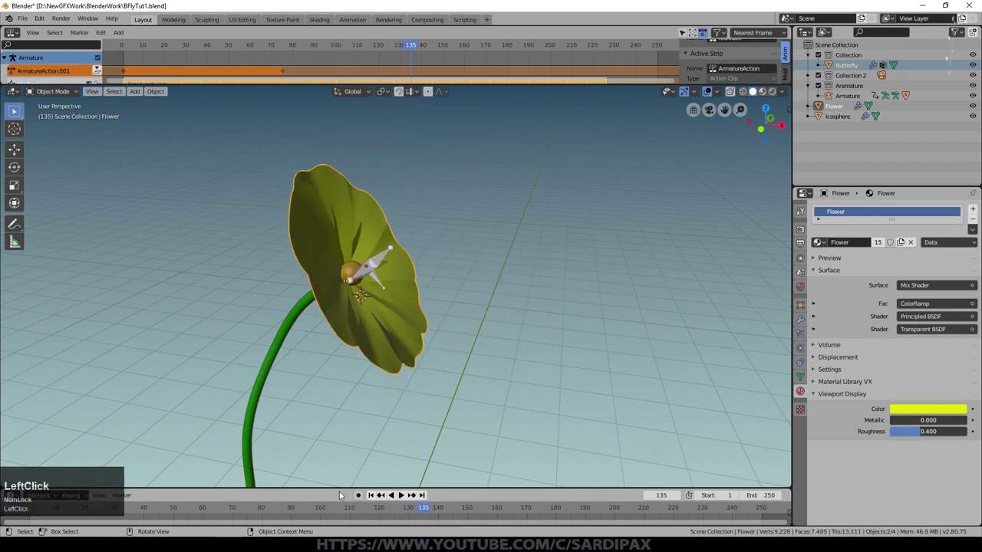
Step: Step through the explode transition frame by frame from frame 74 to 95, examining how the butterfly's pieces blend into the flower
drag(308, 510, 243, 519)
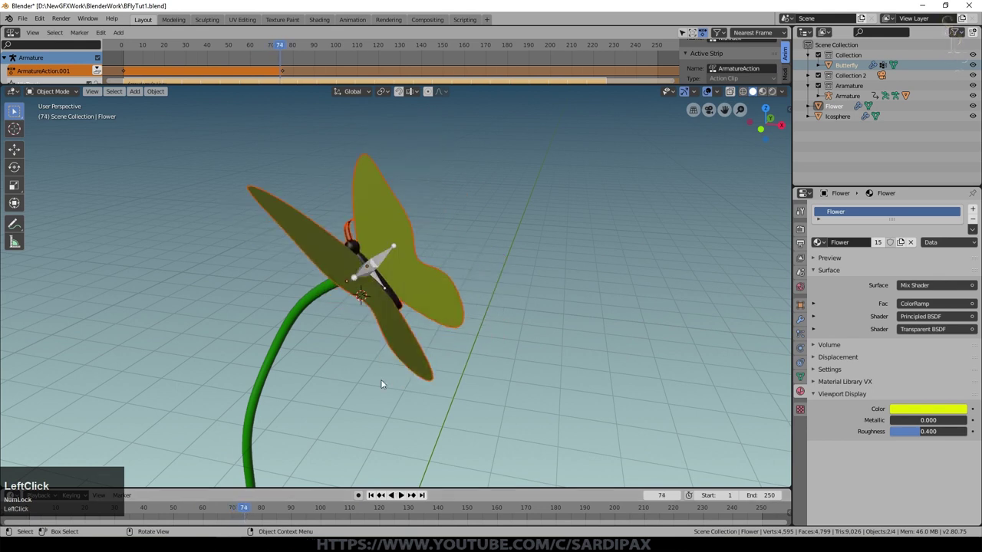
key(Right)
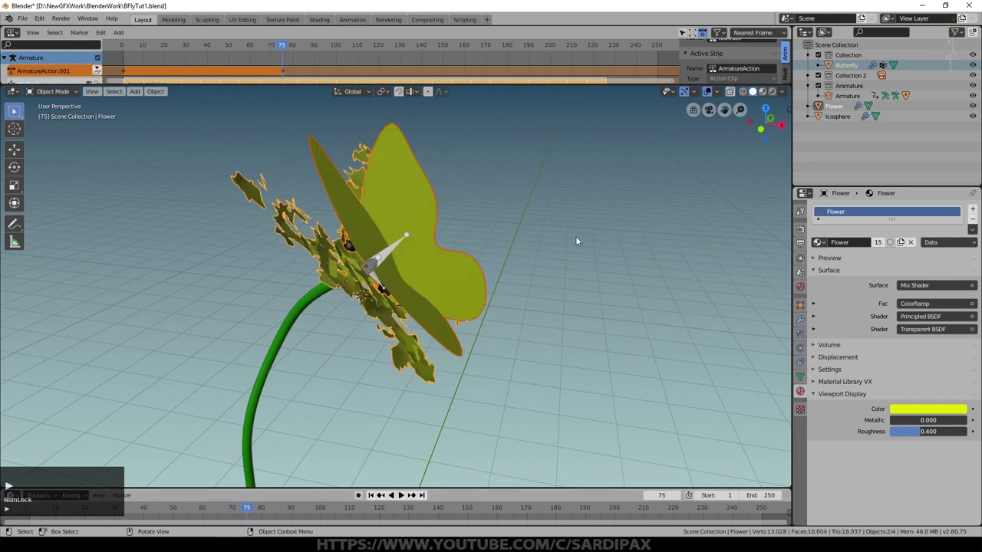
key(Right)
key(Right)
key(Right)
key(Right)
key(Right)
key(Right)
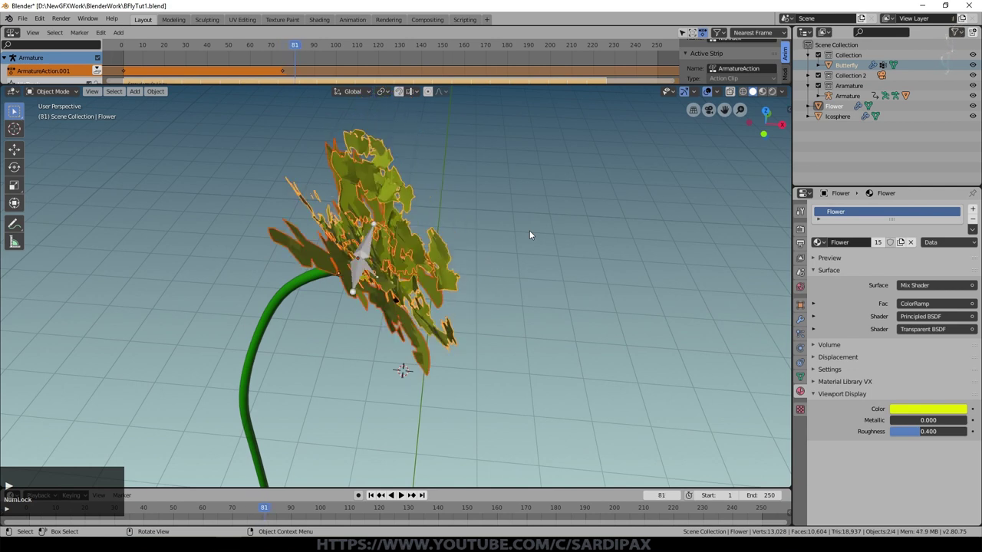
key(Right)
key(Right)
key(Right)
key(Right)
key(Right)
key(Right)
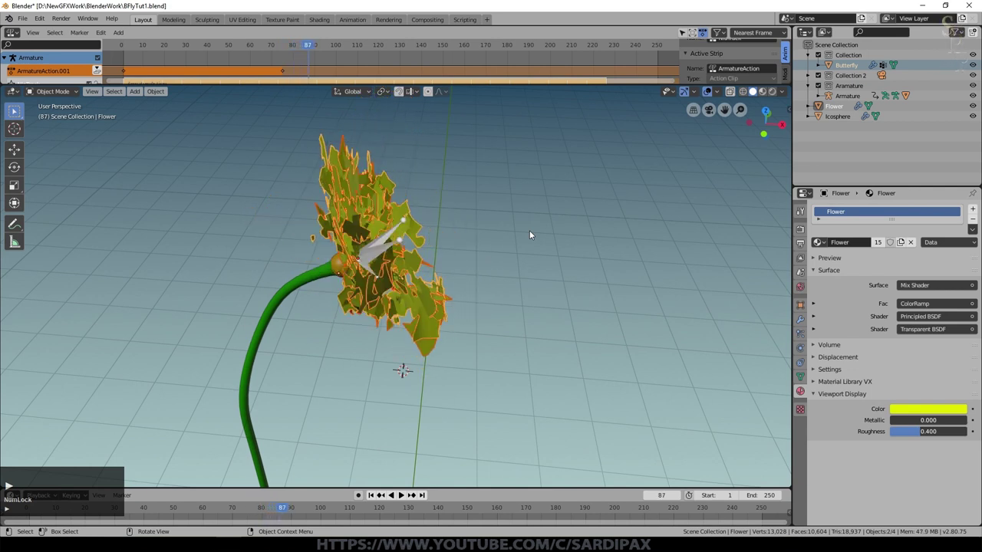
key(Right)
key(Right)
key(Right)
key(Right)
key(Right)
key(Right)
key(Right)
key(Right)
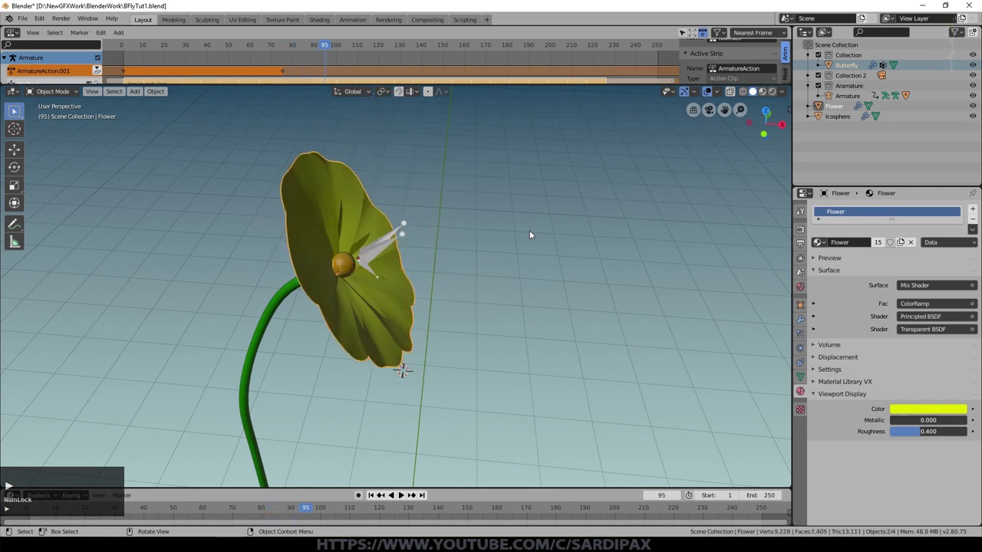
Step: Review the Quick Explode particle settings, scrubbing the butterfly-to-flower transition between frames 70 and 104 and stopping at frame 89
key(Right)
key(Right)
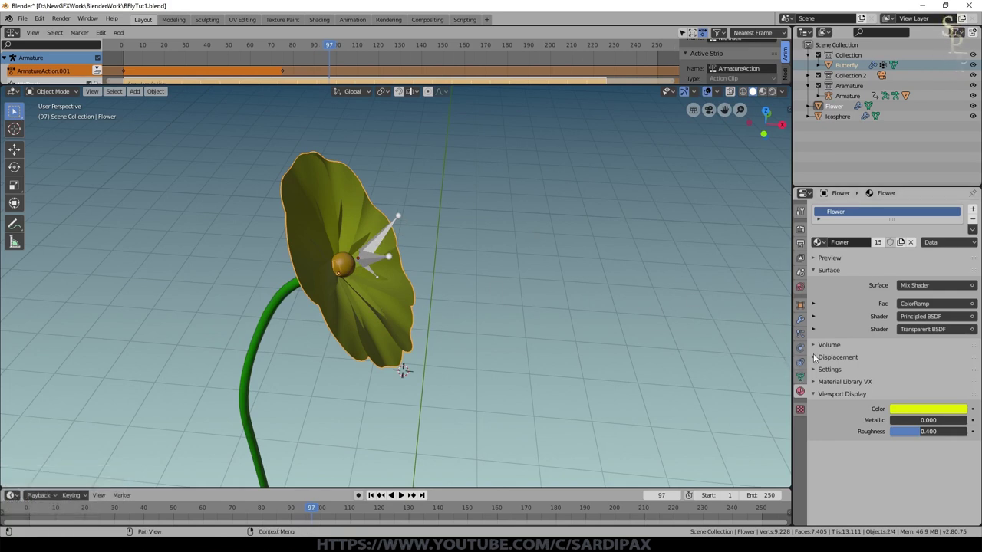
click(283, 508)
drag(299, 509, 231, 508)
click(484, 314)
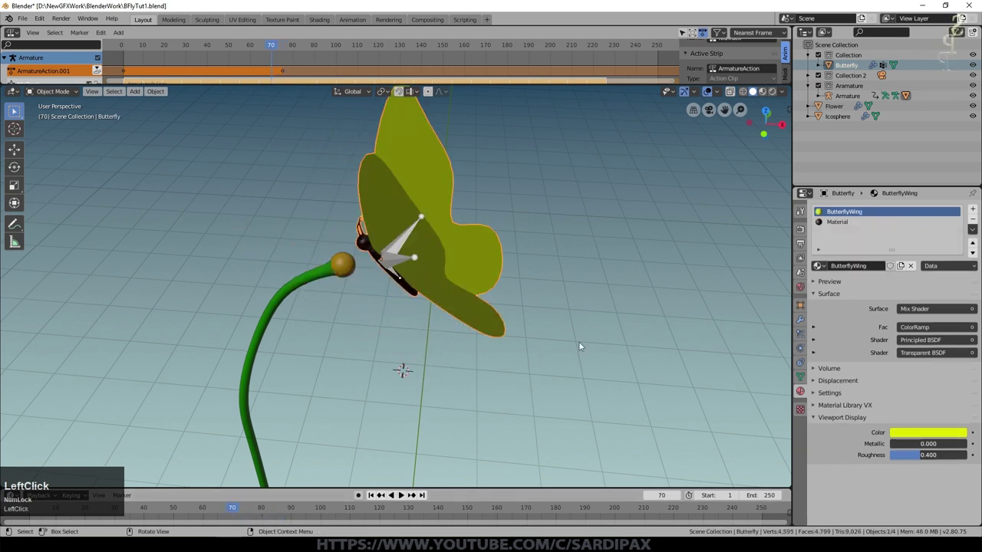
click(800, 333)
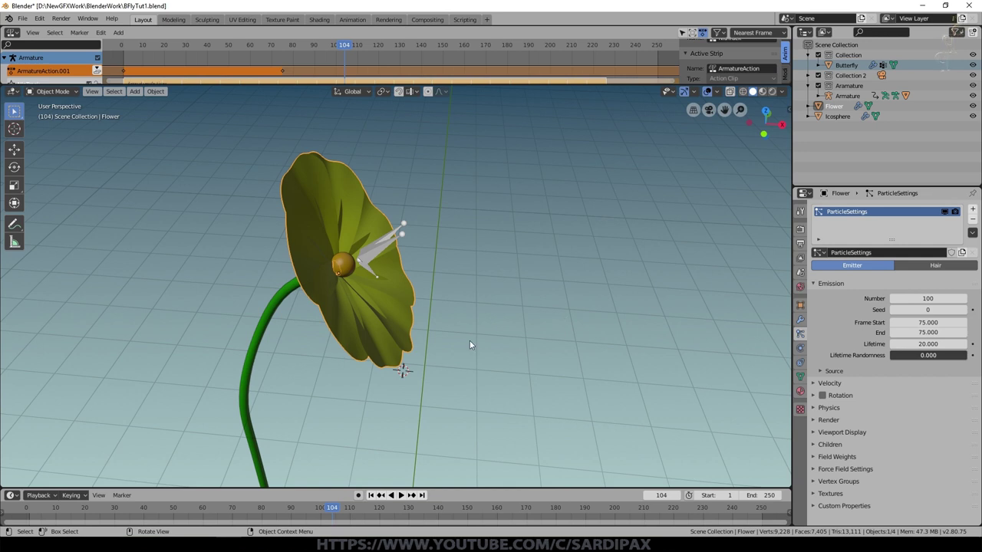
click(288, 508)
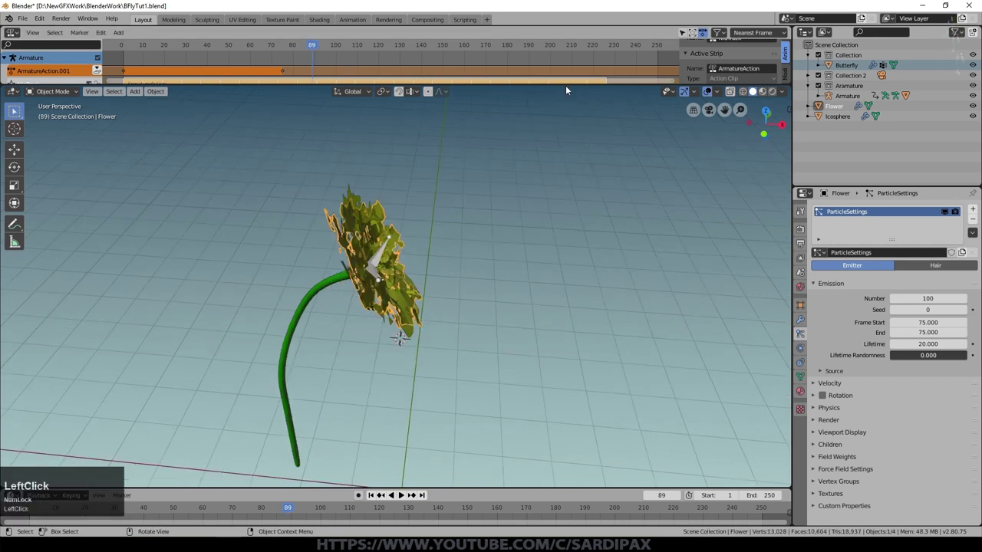
Step: Change the Nonlinear Animation area to a Shader Editor, enlarge it, hide its sidebar and frame the flower material's nodes
drag(565, 86, 566, 150)
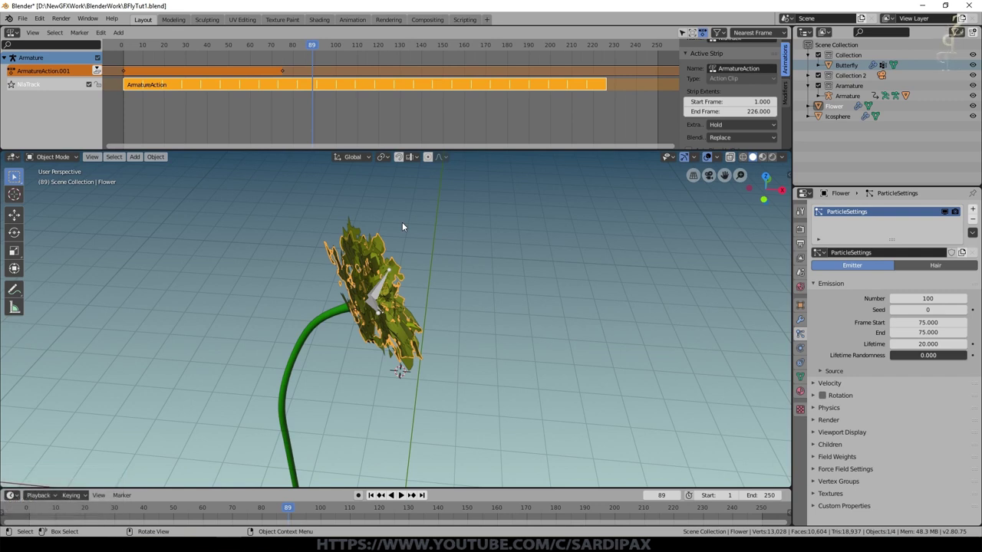
click(12, 32)
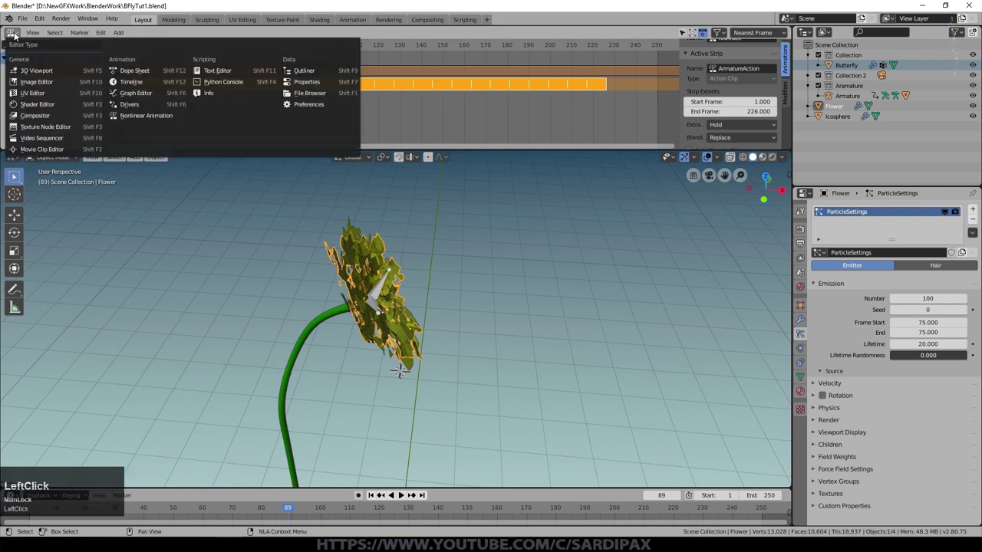
click(38, 83)
drag(400, 150, 393, 269)
scroll(391, 238, up, 2)
key(n)
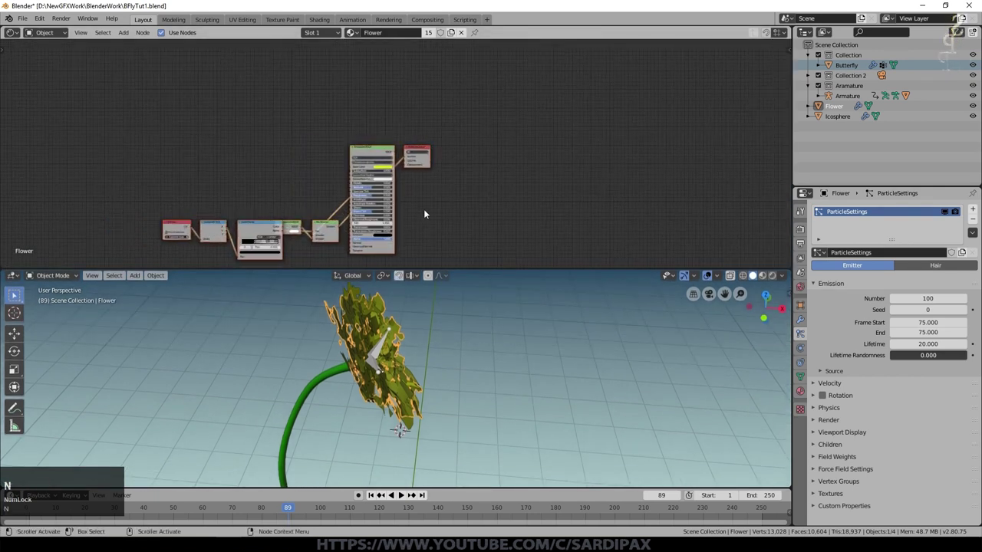
shift+middle_drag(463, 198, 480, 130)
scroll(479, 131, up, 1)
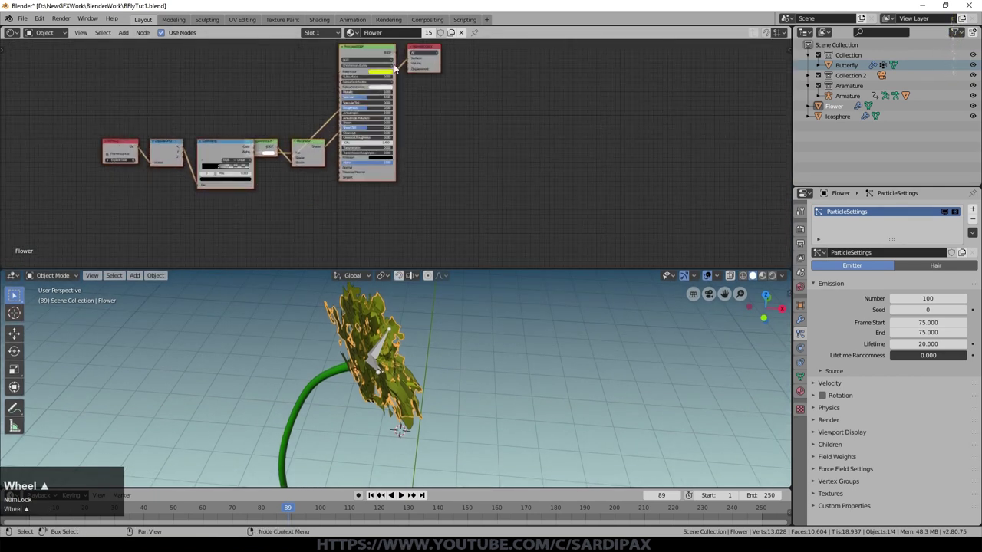
Step: Move the Principled BSDF and Material Output nodes apart so their connections in the flower material are readable
drag(362, 51, 207, 73)
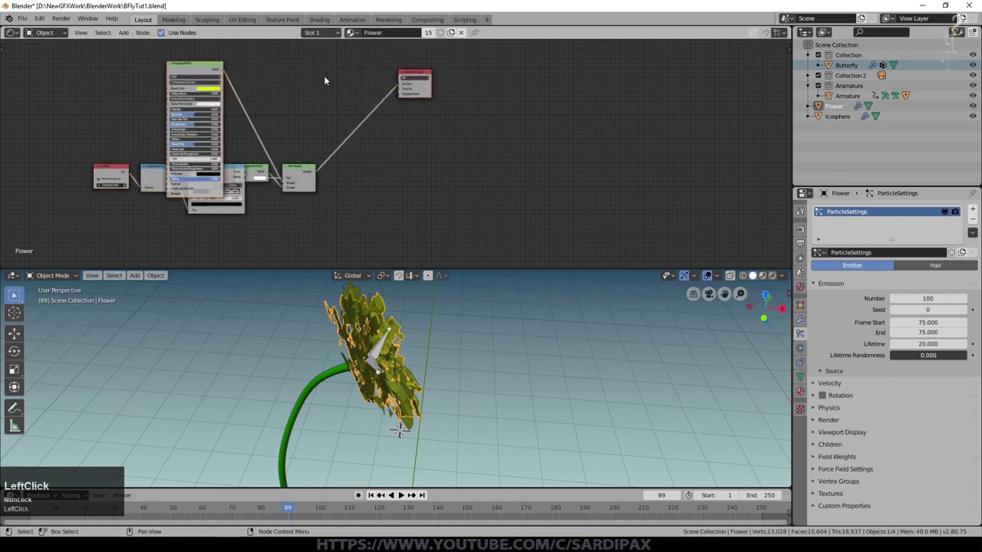
scroll(324, 76, up, 2)
drag(153, 144, 180, 83)
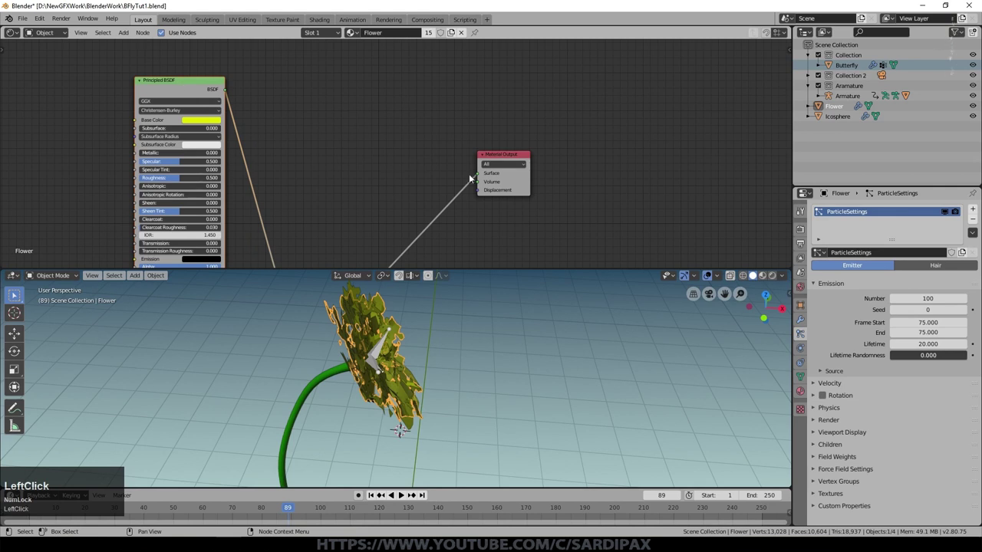
drag(471, 178, 527, 142)
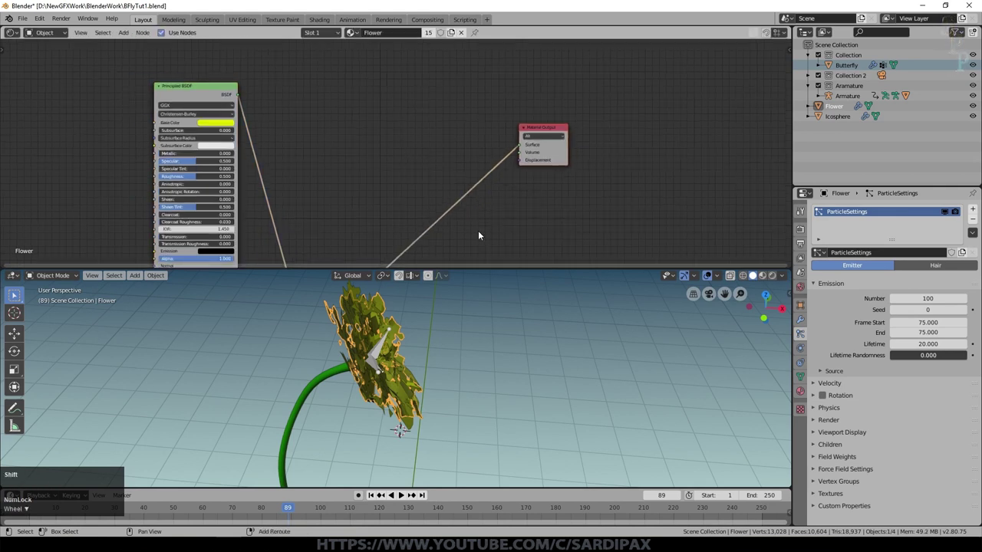
Step: Spread out the ColorRamp, Transparent BSDF and Mix Shader nodes so they no longer overlap
middle_drag(478, 230, 636, 83)
drag(411, 167, 423, 224)
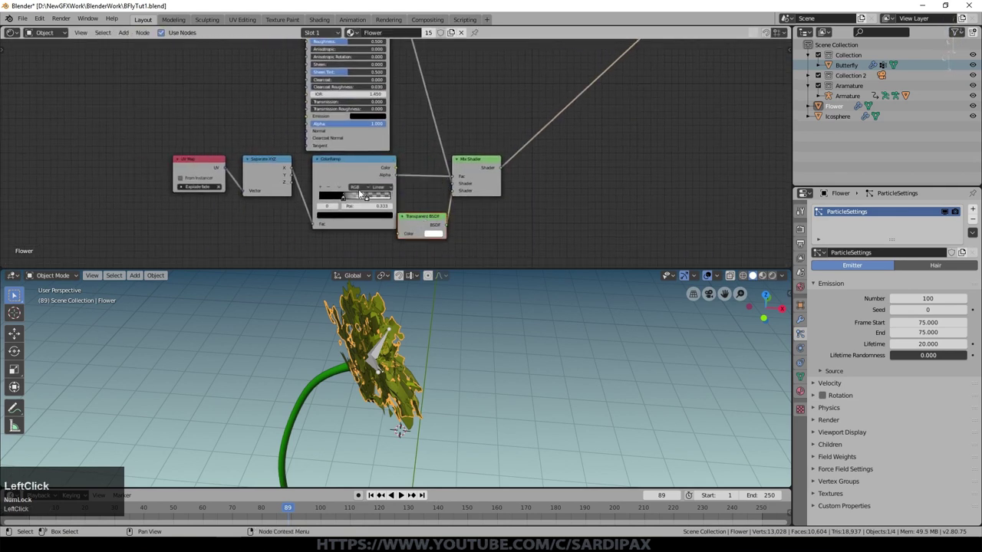
drag(355, 166, 323, 182)
drag(420, 219, 390, 186)
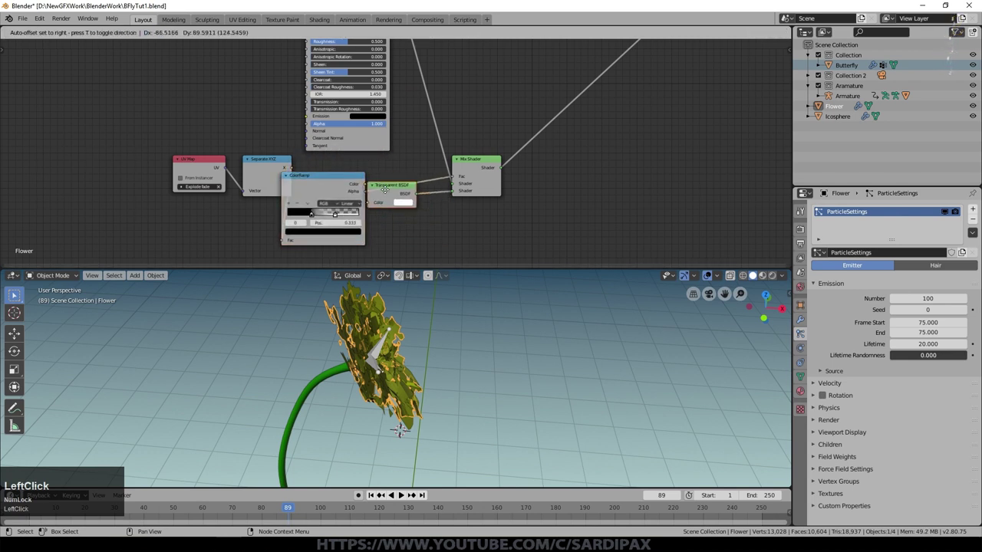
drag(465, 165, 550, 133)
scroll(81, 131, up, 2)
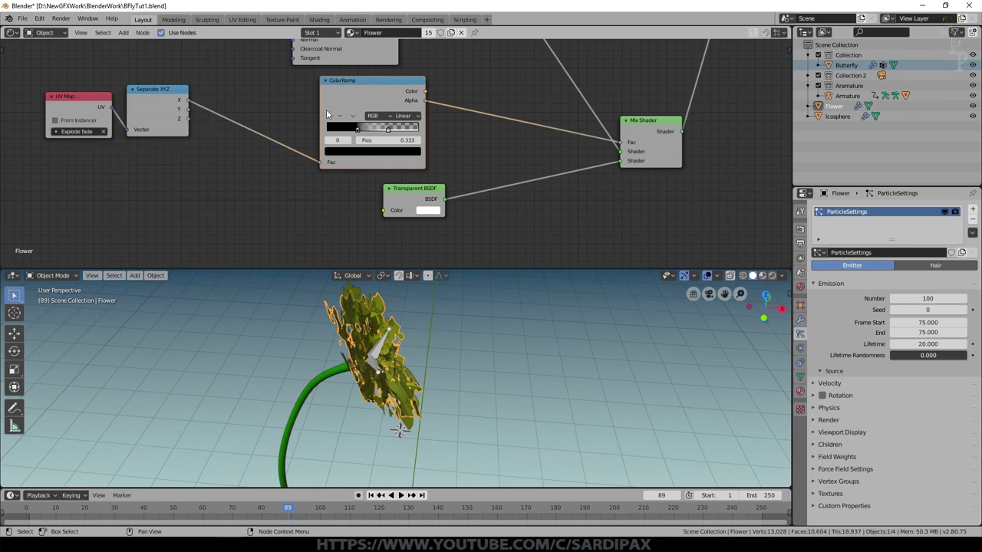
Step: Examine how the ColorRamp, Principled BSDF and Transparent BSDF nodes feed the Mix Shader in the flower's explode fade material
drag(622, 143, 622, 163)
scroll(480, 98, down, 3)
middle_drag(444, 106, 452, 148)
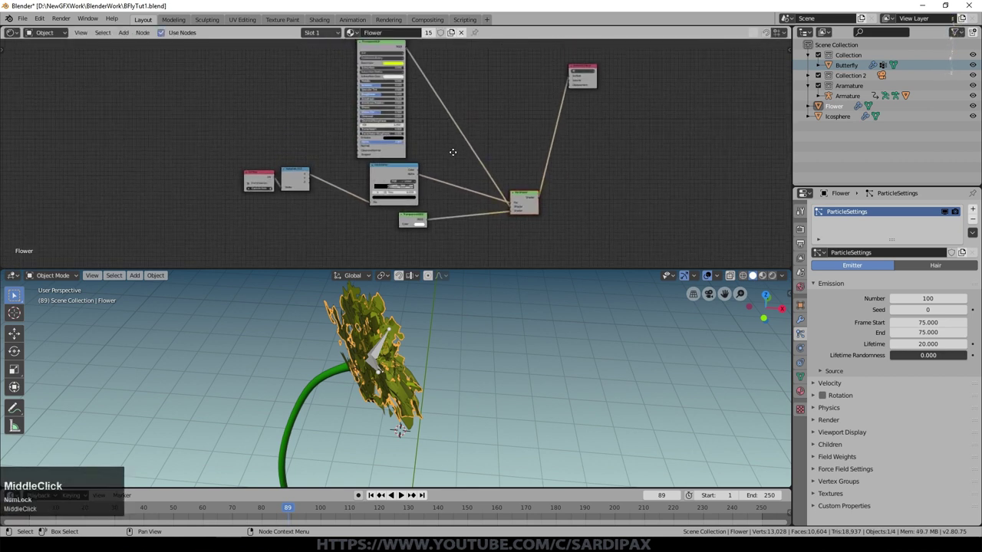
scroll(420, 104, up, 2)
mouse_move(378, 57)
mouse_down()
mouse_move(366, 150)
mouse_move(378, 54)
mouse_move(385, 62)
mouse_up()
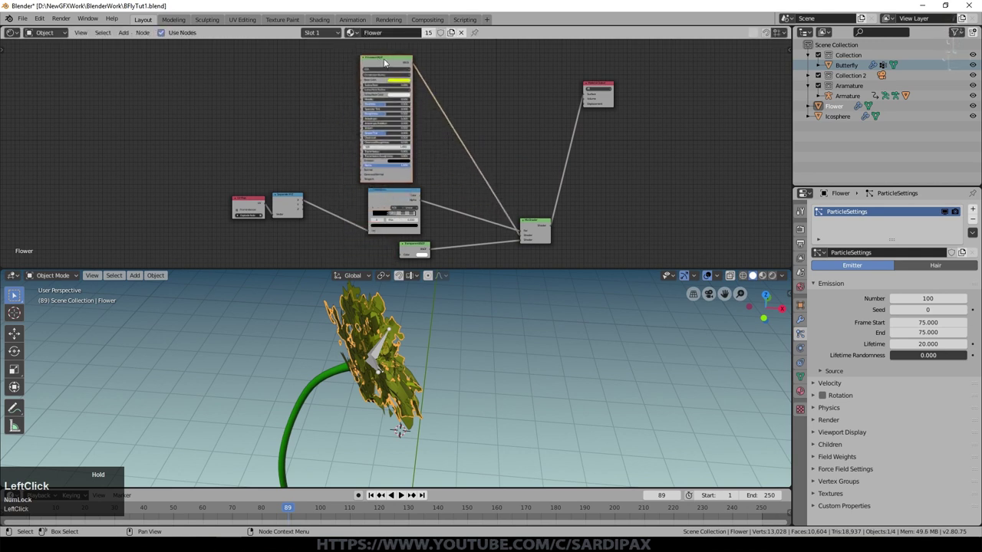
scroll(389, 192, up, 6)
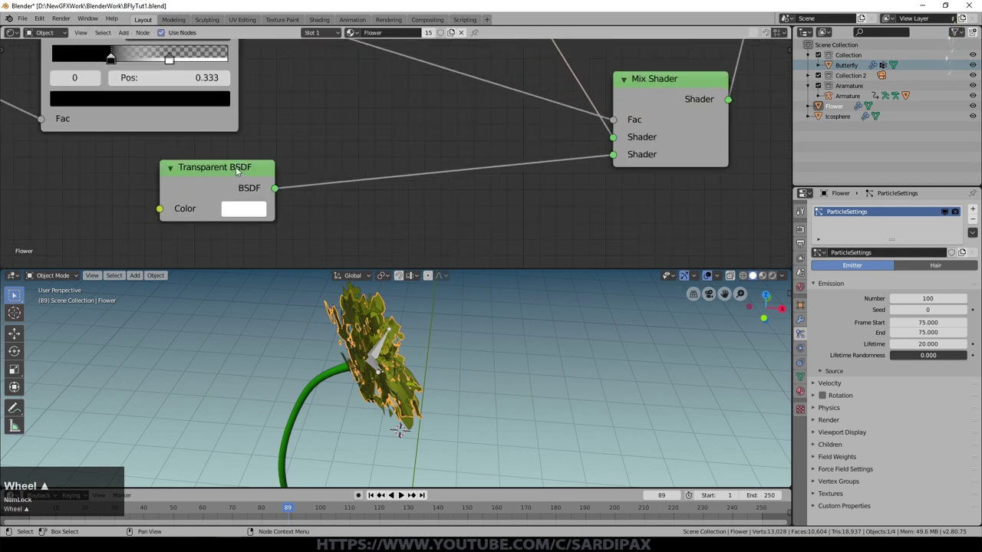
click(242, 170)
Step: Add a Sun light at the 3D cursor and switch the viewport to rendered shading
scroll(419, 374, up, 1)
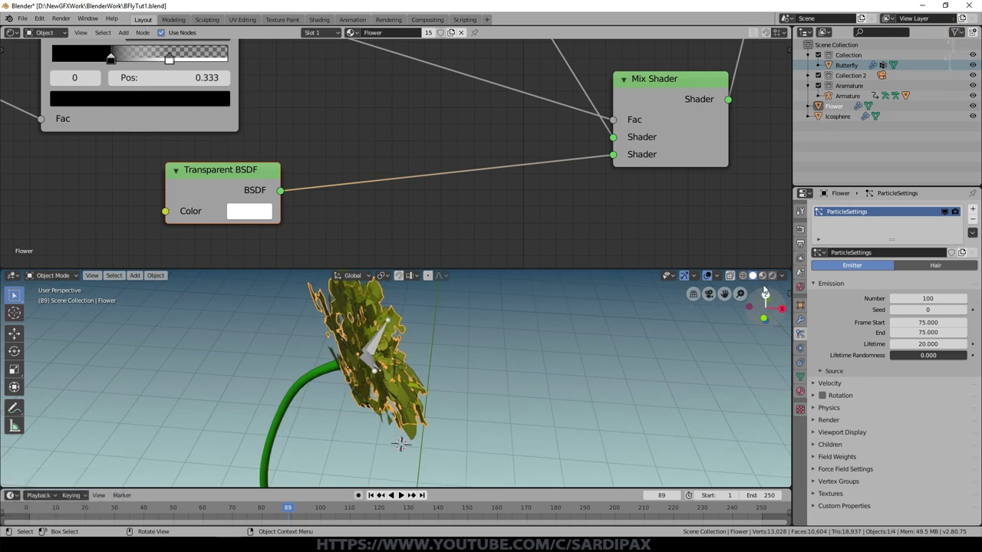
key(shift+a)
mouse_move(568, 454)
click(644, 468)
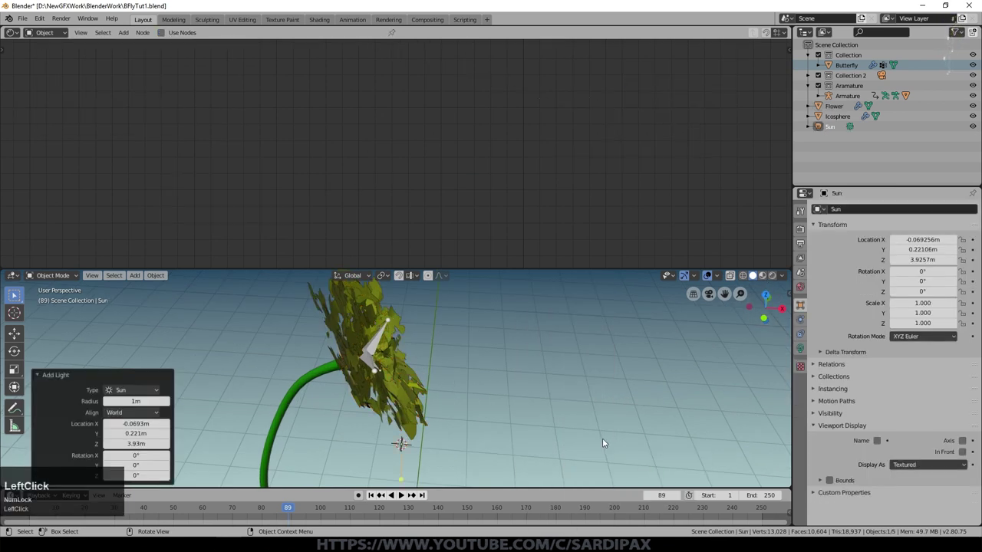
click(771, 275)
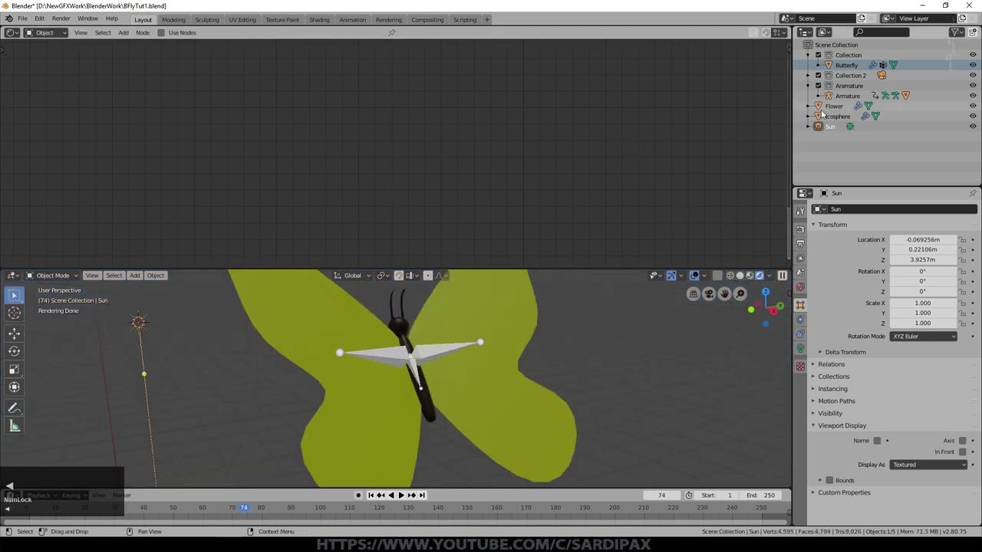
Step: Exclude the Aramature collection from the view layer and turn off the viewport overlays
click(817, 85)
middle_drag(700, 286, 681, 278)
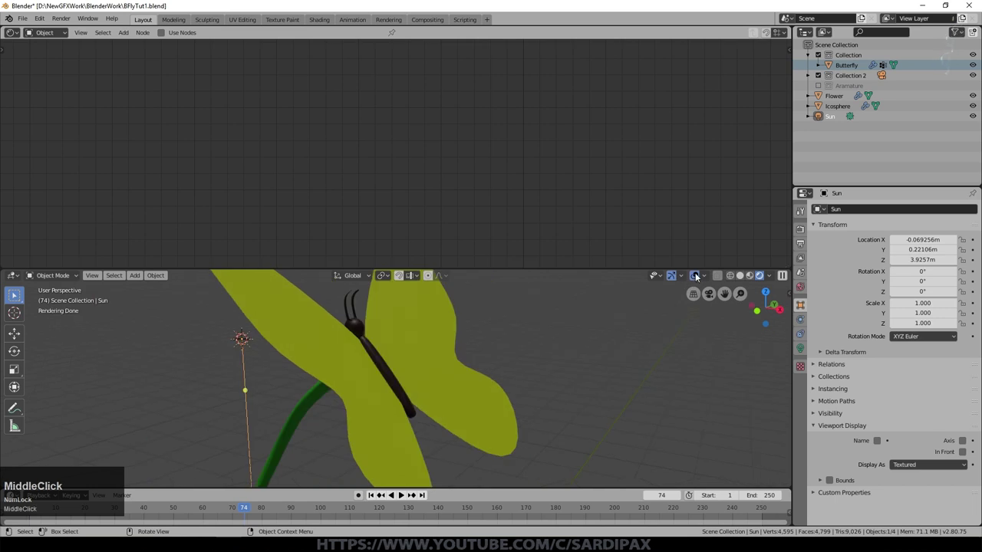
click(695, 274)
Step: Step the rendered animation back to frame 68 and forward to frame 74, examining the butterfly's approach to the flower
key(Left)
key(Left)
key(Left)
key(Left)
key(Left)
key(Left)
key(Left)
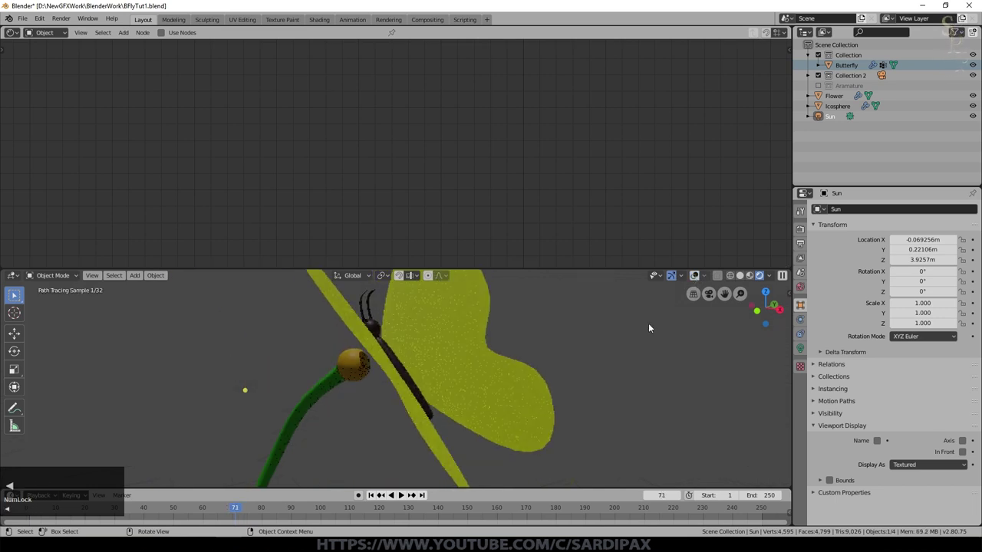
key(Right)
key(Right)
key(Right)
key(Right)
key(Right)
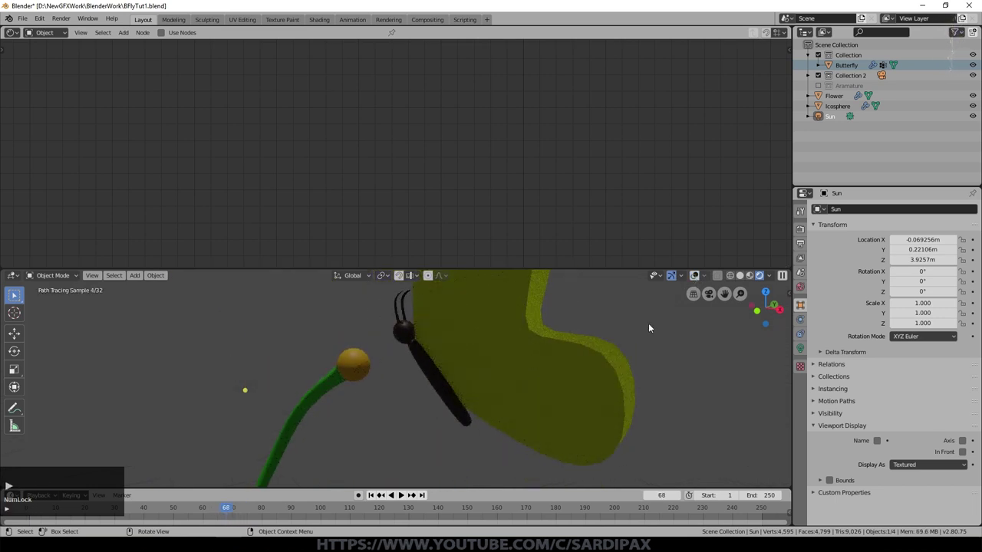
key(Right)
key(Right)
key(Right)
key(Right)
key(Right)
Step: Expand the 3D viewport over the node editor area, and step the rendered explode transition to frame 83 to examine its fading pieces
key(ctrl+space)
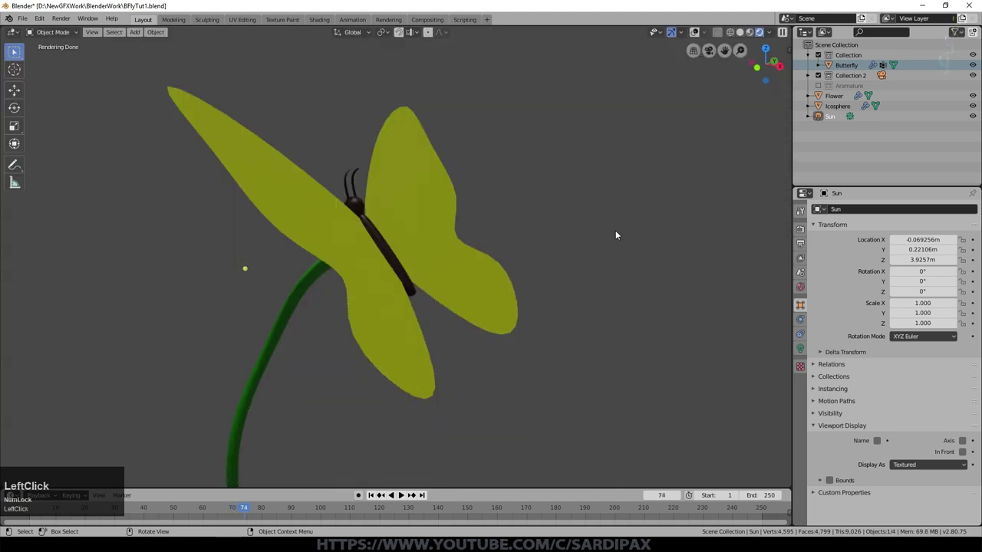
key(Right)
key(Right)
key(Right)
key(Right)
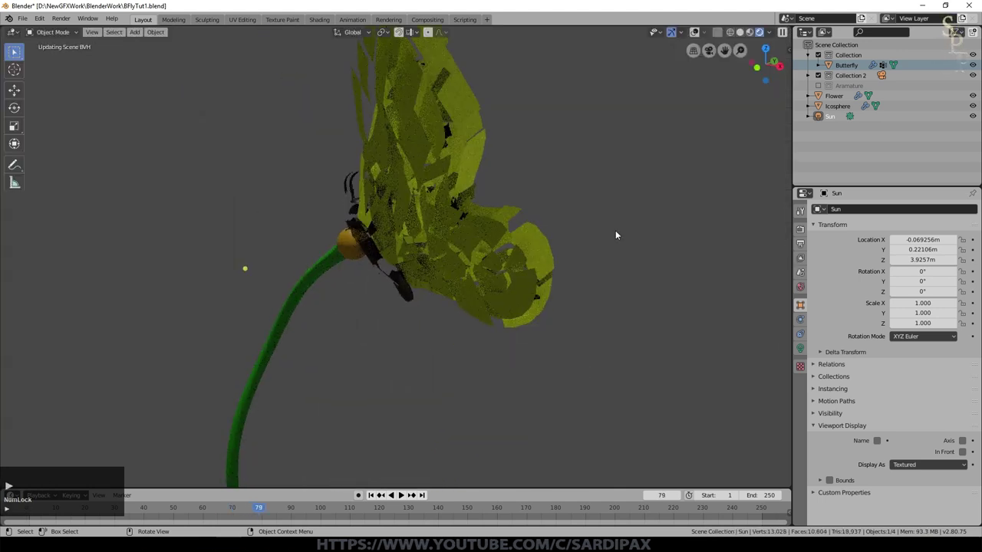
key(Right)
key(Right)
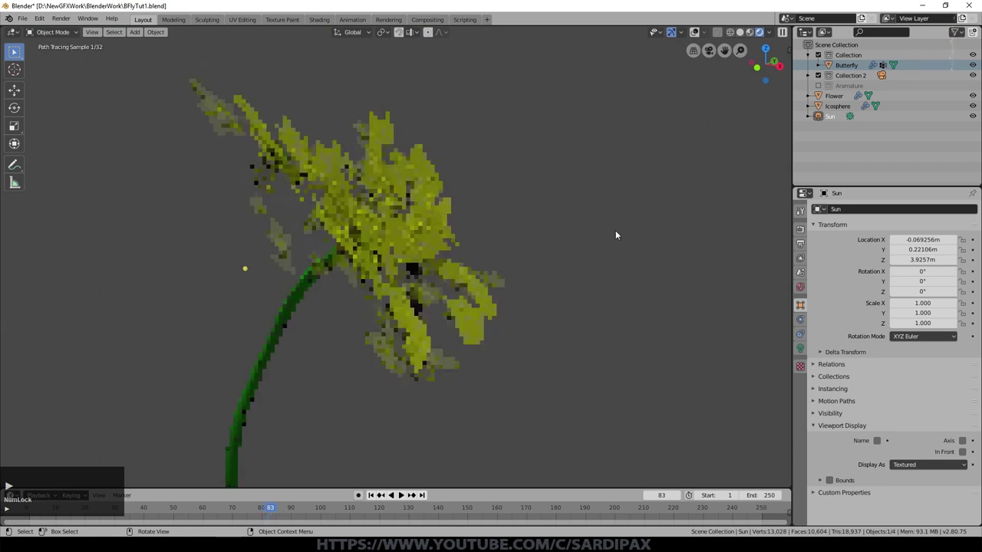
middle_drag(539, 146, 132, 100)
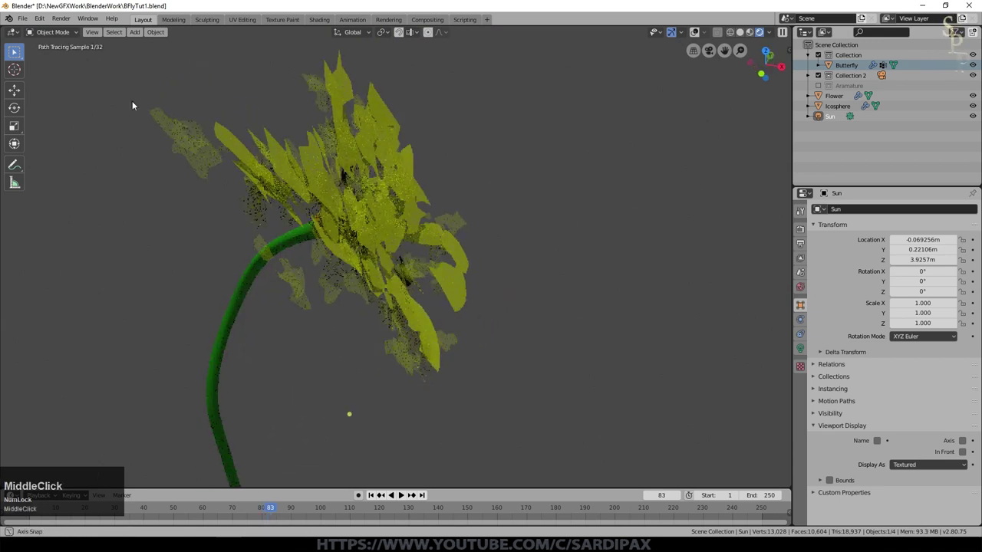
key(space)
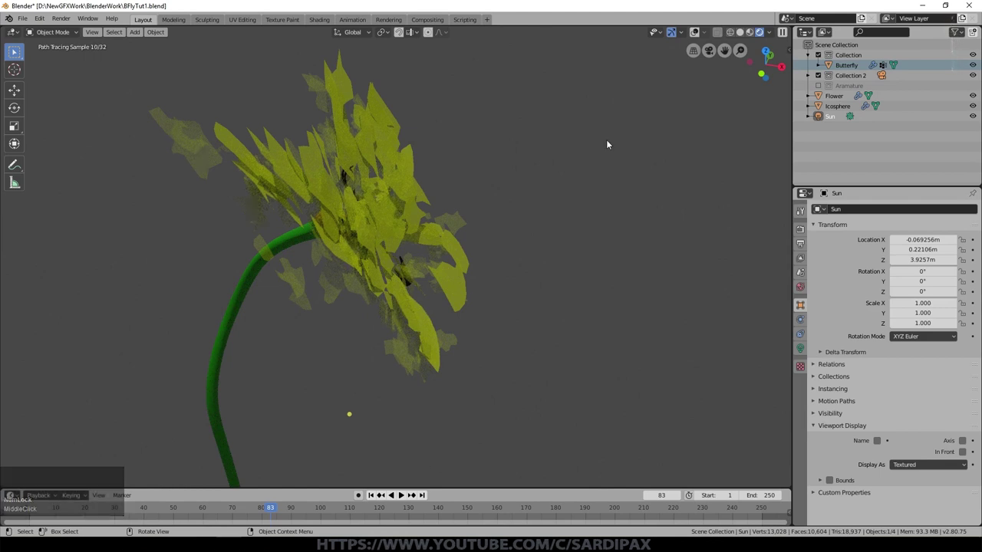